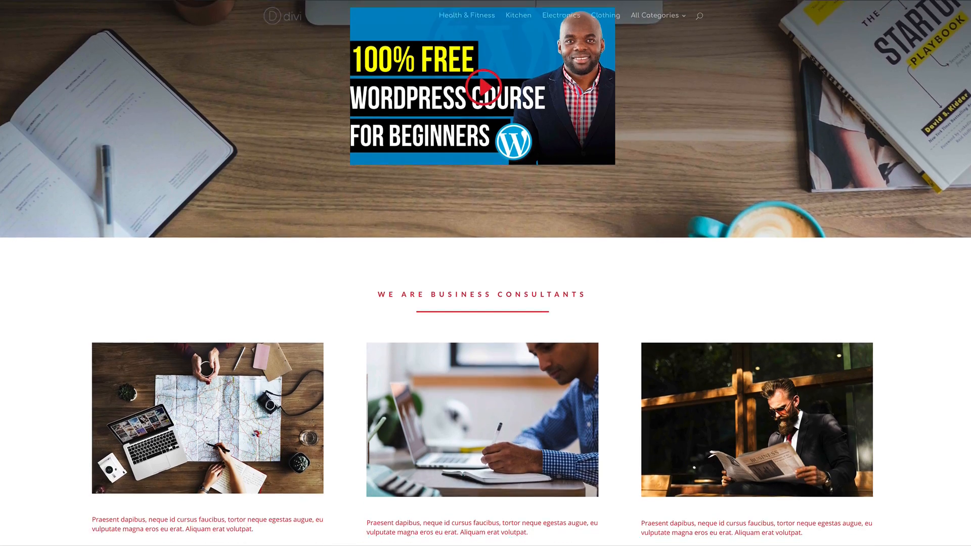
scroll(486, 273, down, 6)
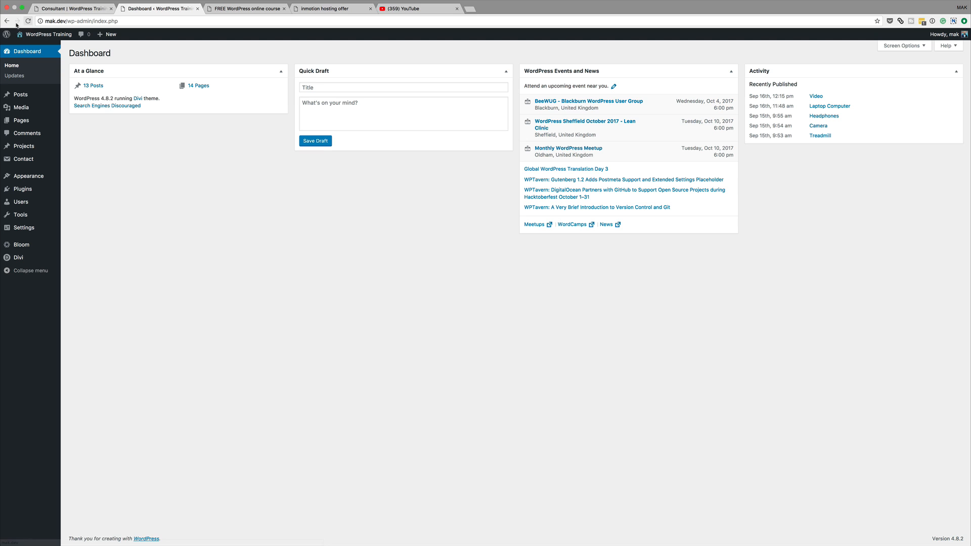
Create a new WordPress page titled "consultancy" and open it in the Divi Visual Builder.
mouse_move(24, 122)
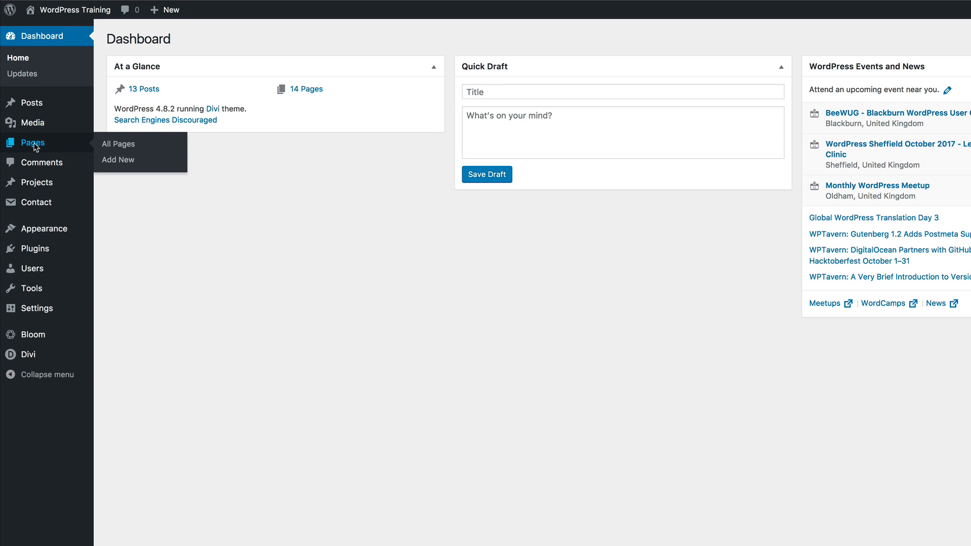
click(118, 160)
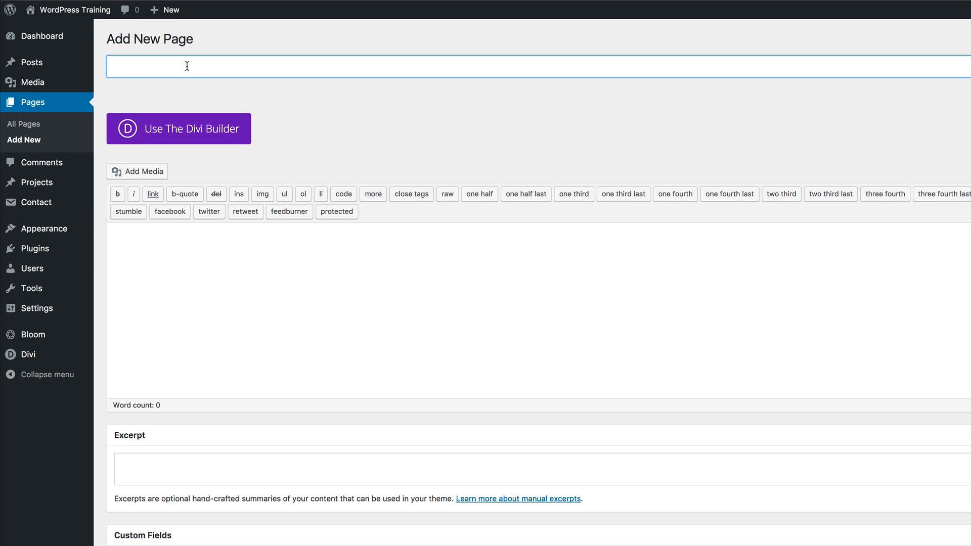
text(consultancy)
click(167, 133)
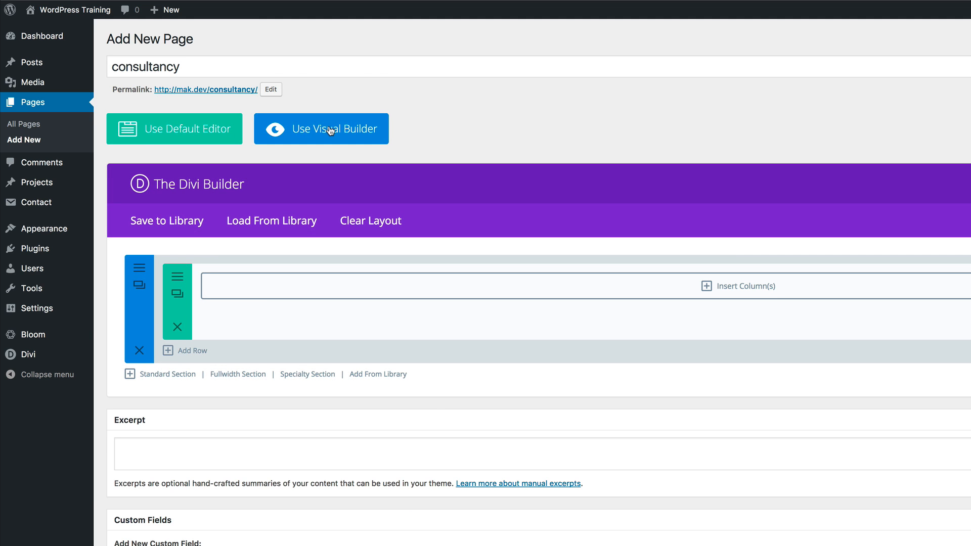
click(330, 130)
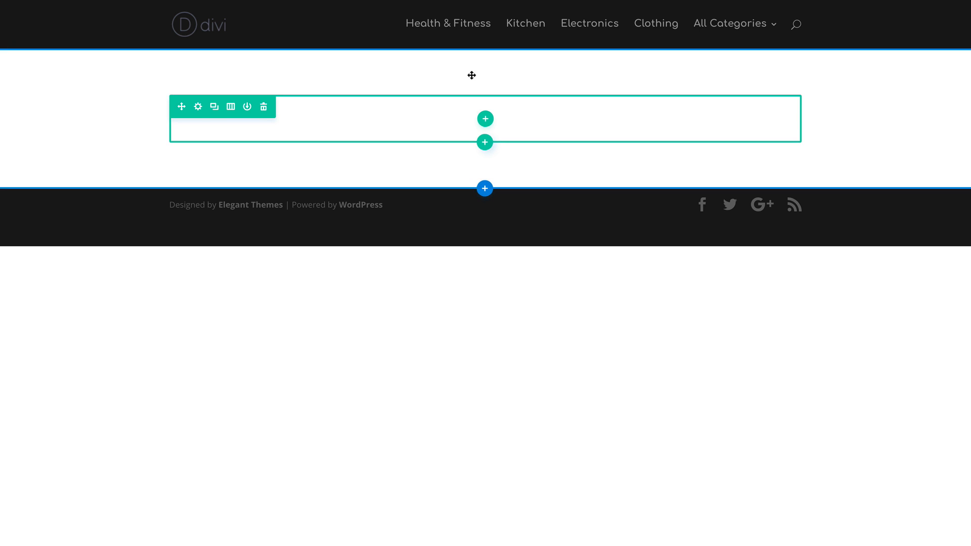
Give the empty row a single-column layout and insert a Text module reading "WE ARE BUSINESS CONSULTANTS".
click(485, 120)
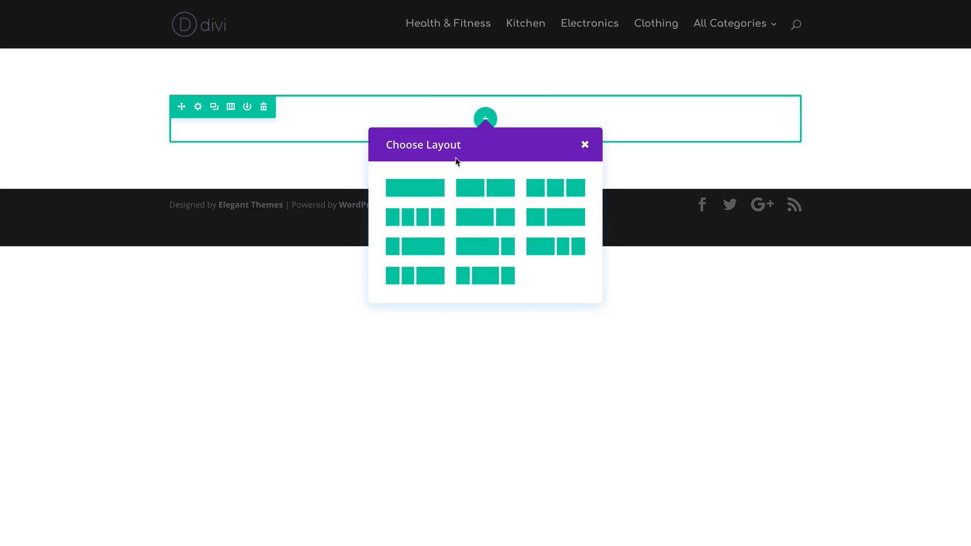
click(421, 190)
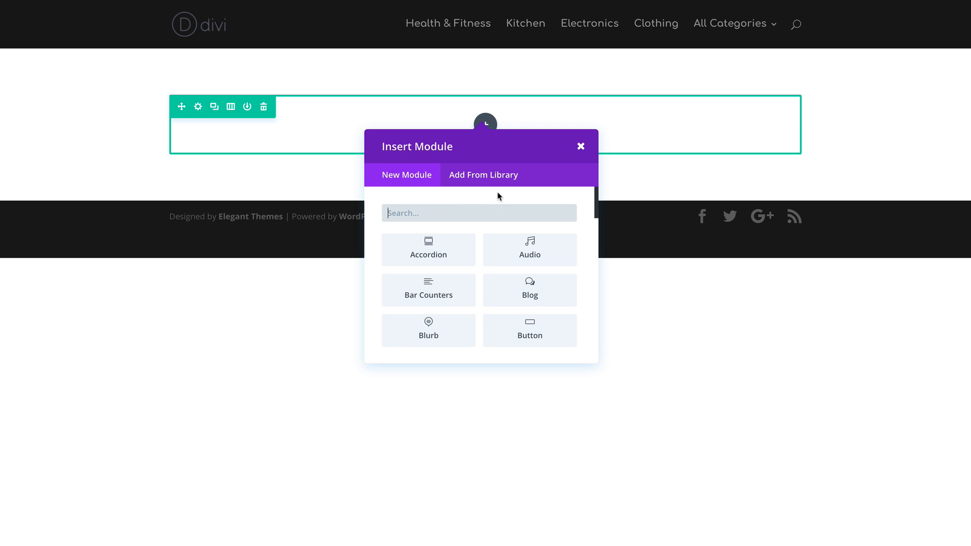
text(text)
click(429, 250)
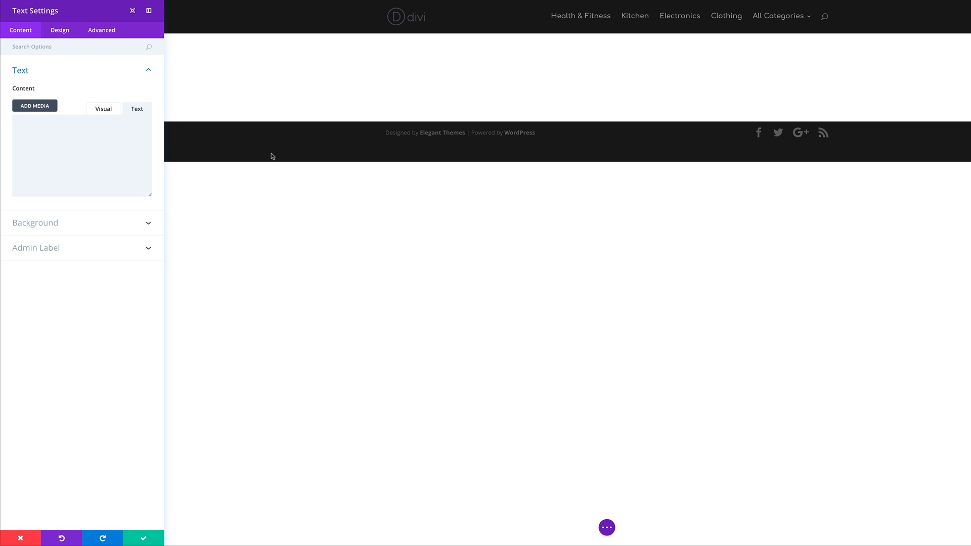
text(WE ARE BUSINESS CONSULTANTS)
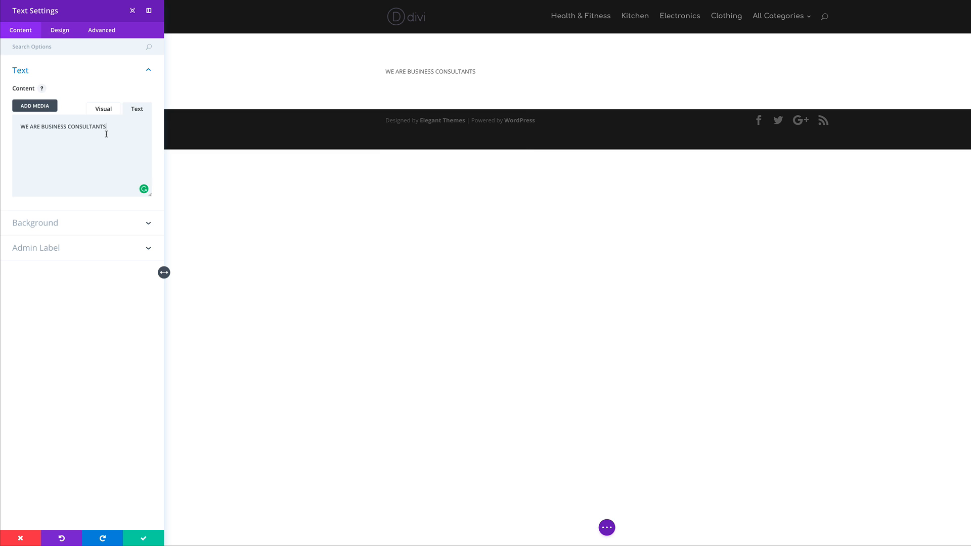
Style the text as centred bold Lato at 17px with 9px letter spacing, and save the module.
click(60, 32)
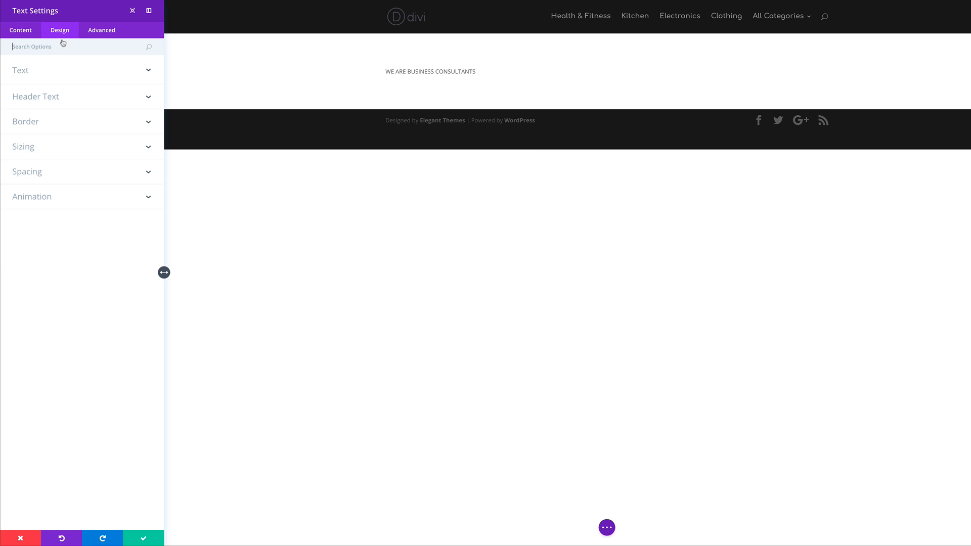
click(40, 74)
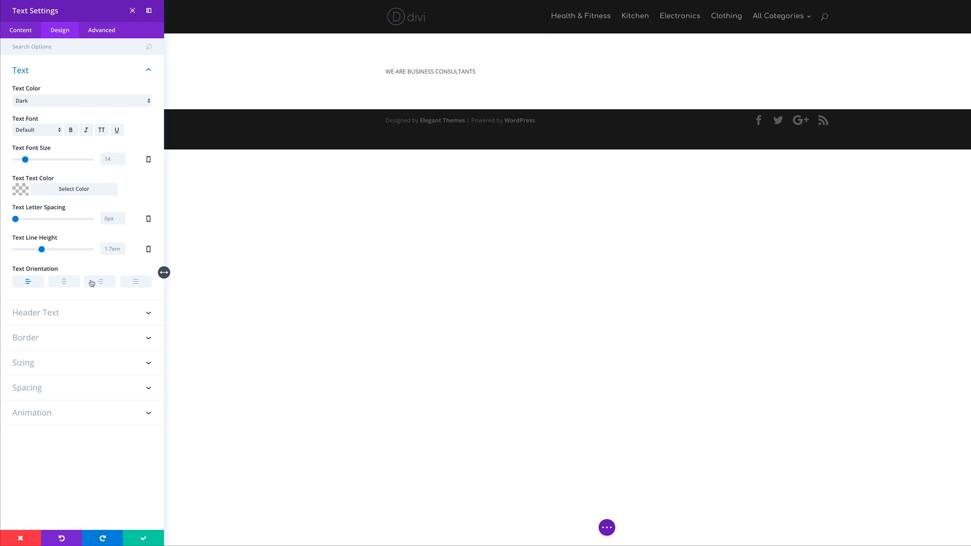
click(65, 282)
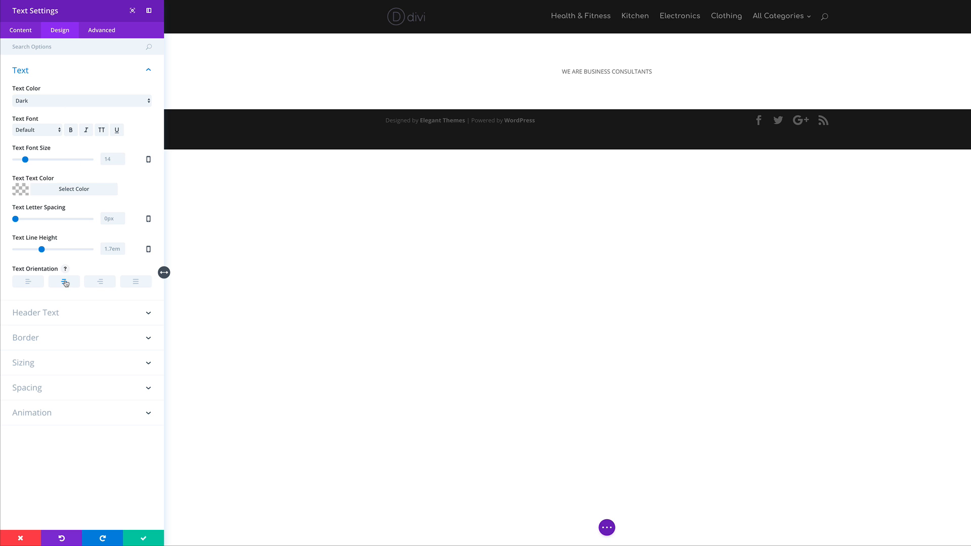
click(43, 131)
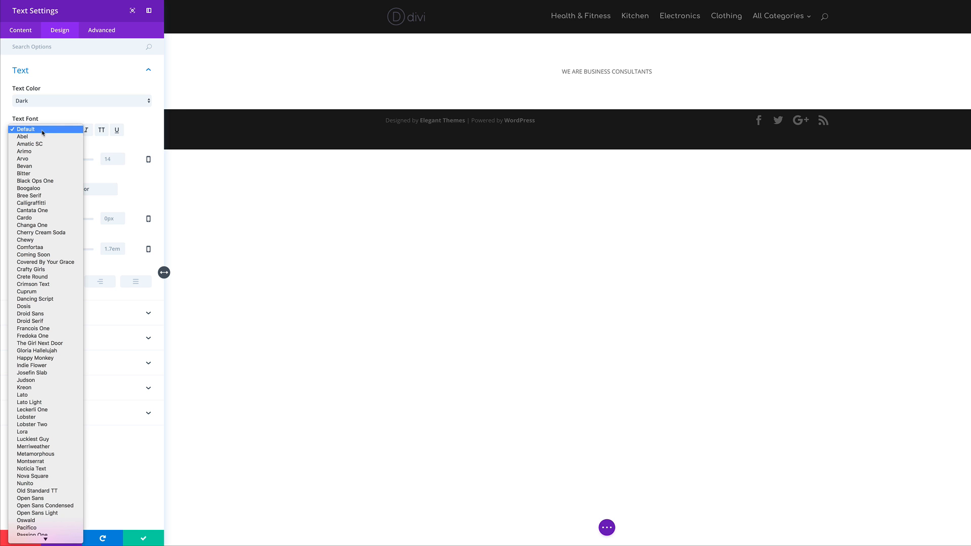
click(38, 394)
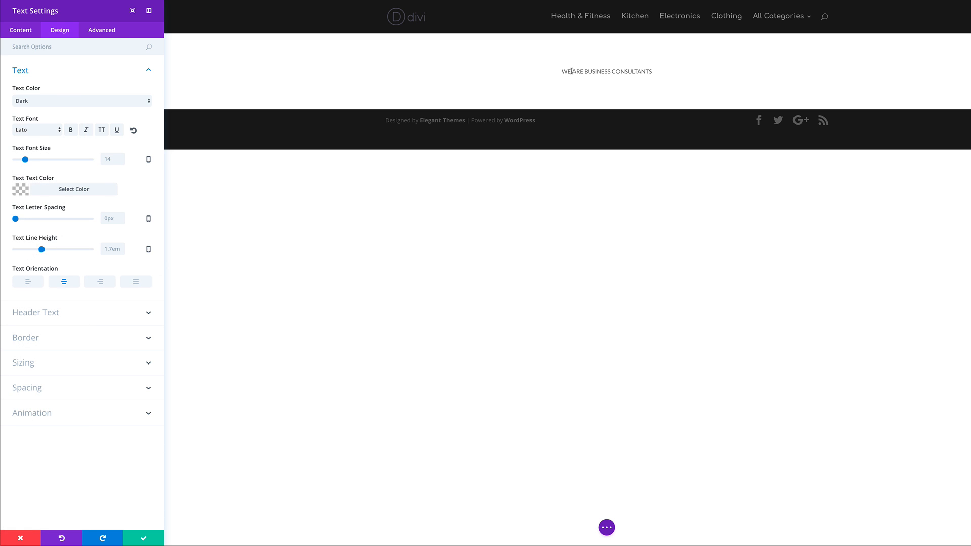
click(72, 131)
drag(28, 161, 28, 162)
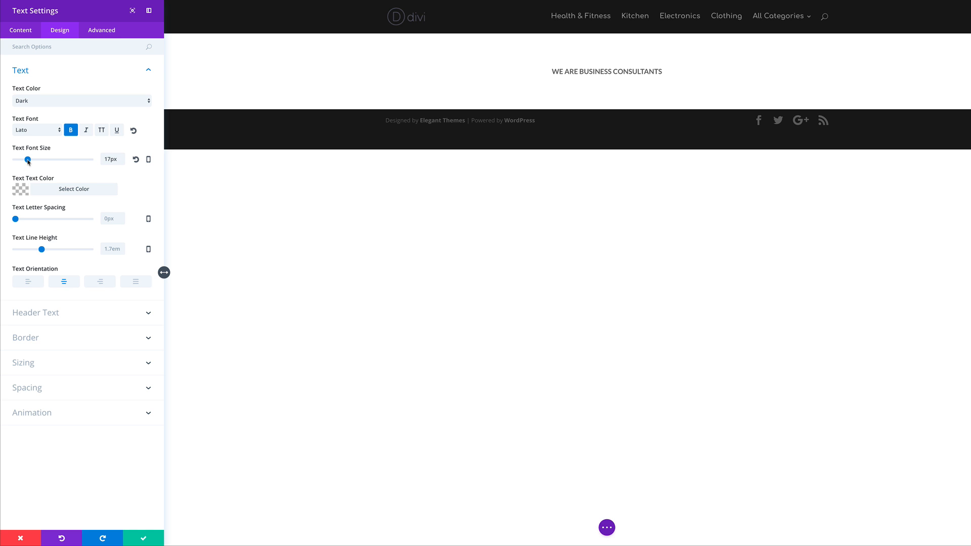
drag(15, 220, 23, 221)
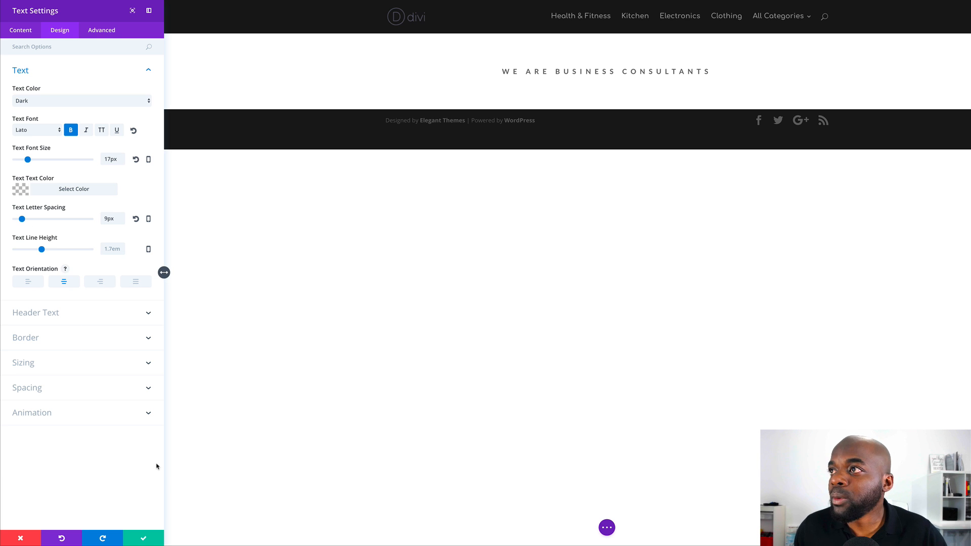
click(144, 539)
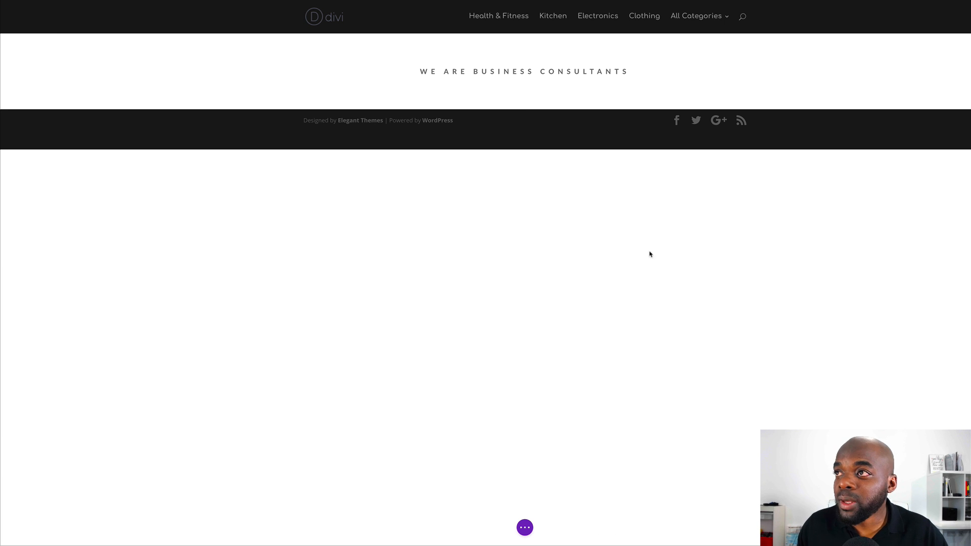
Duplicate the text module and change the copy's content to "BUSINESS CONSULTANCY TEMPLATE".
click(525, 71)
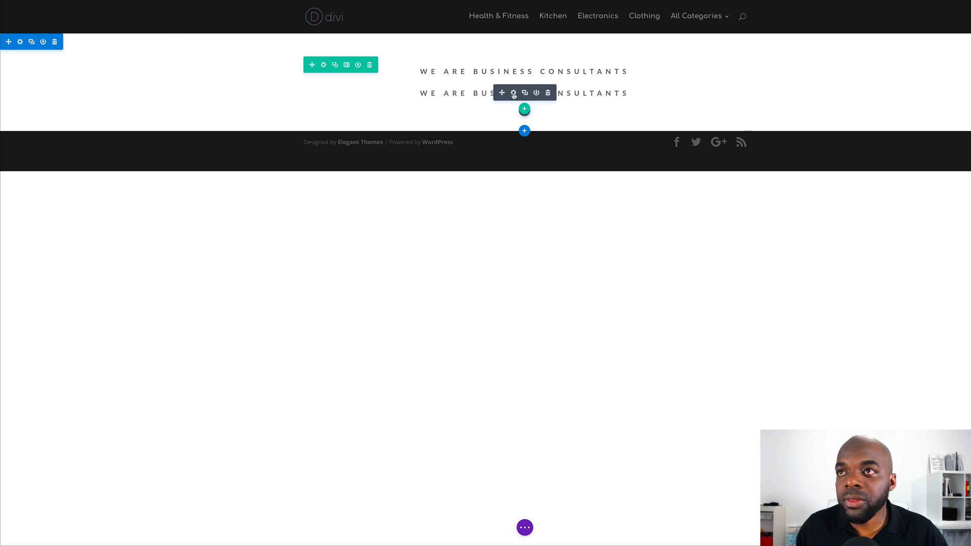
click(513, 94)
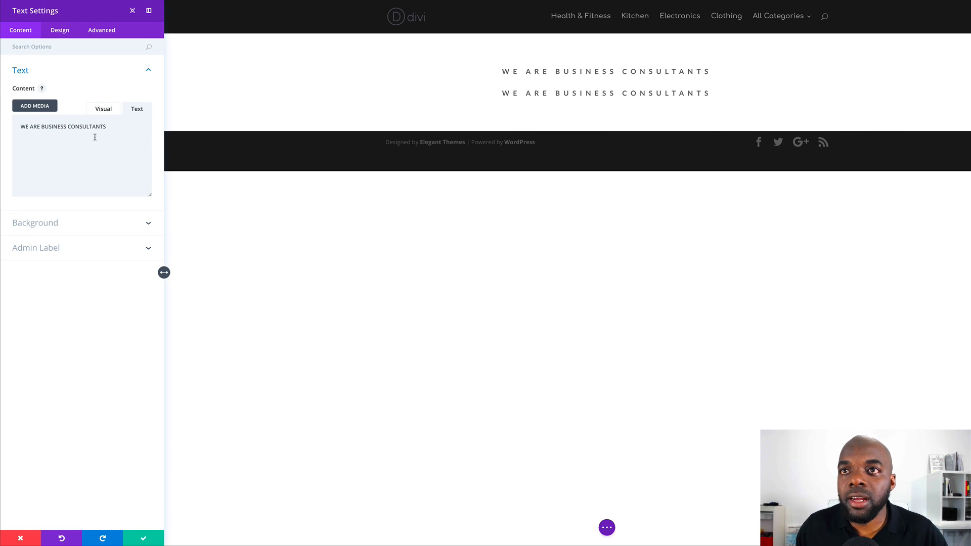
drag(103, 126, 13, 126)
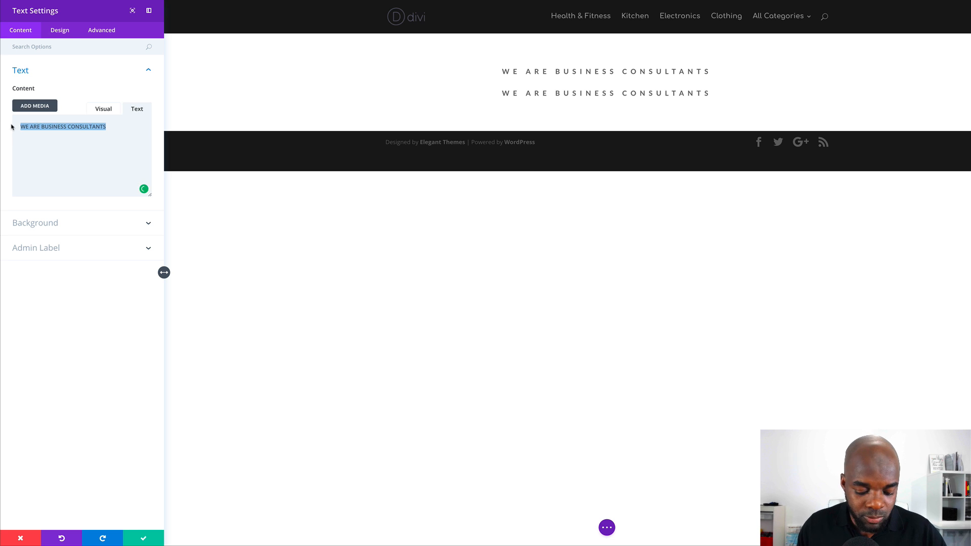
text(BUSINESS CONSULTANCY TEMPLATE)
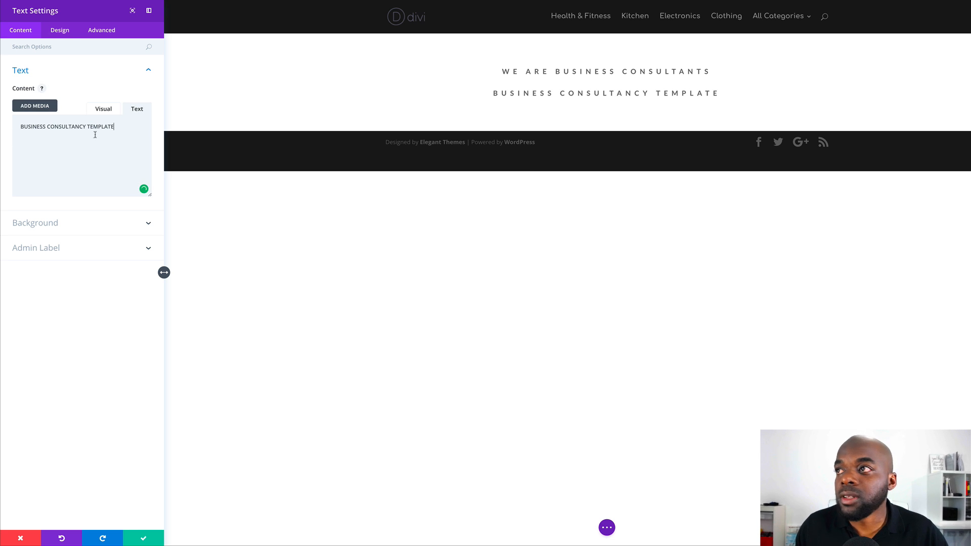
Set the "BUSINESS CONSULTANCY TEMPLATE" text's font size to 36px and save the module.
click(60, 31)
click(27, 72)
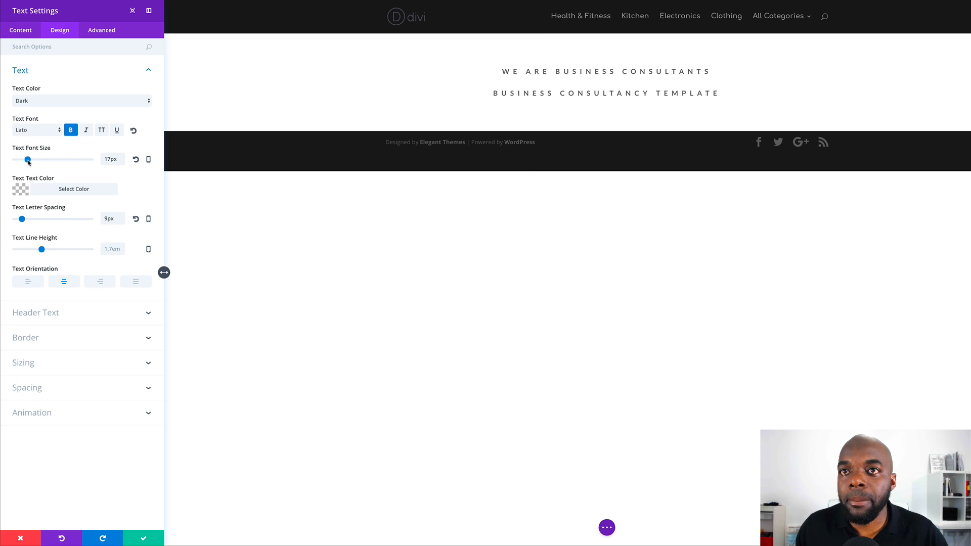
drag(29, 161, 42, 164)
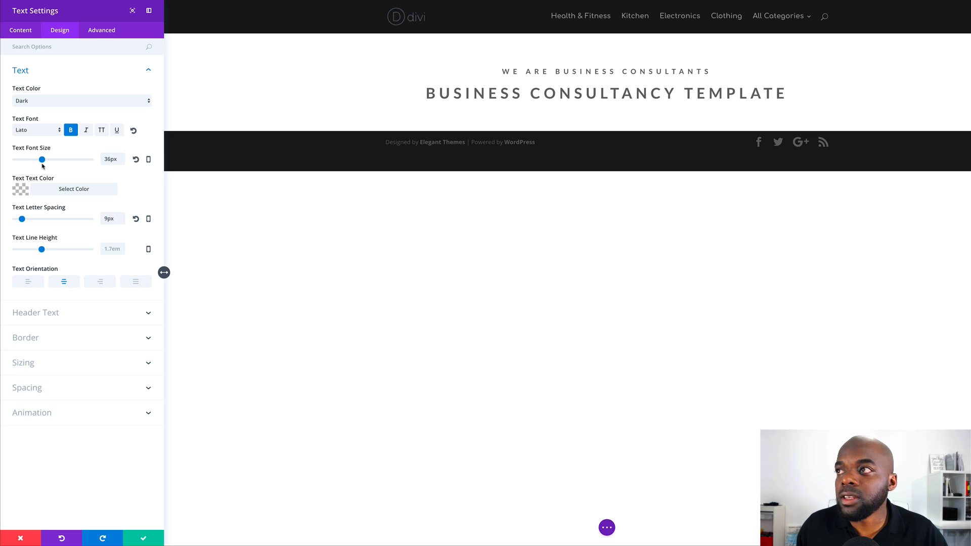
click(143, 539)
Insert a Divider module between the two text lines and turn on its visibility.
mouse_move(527, 70)
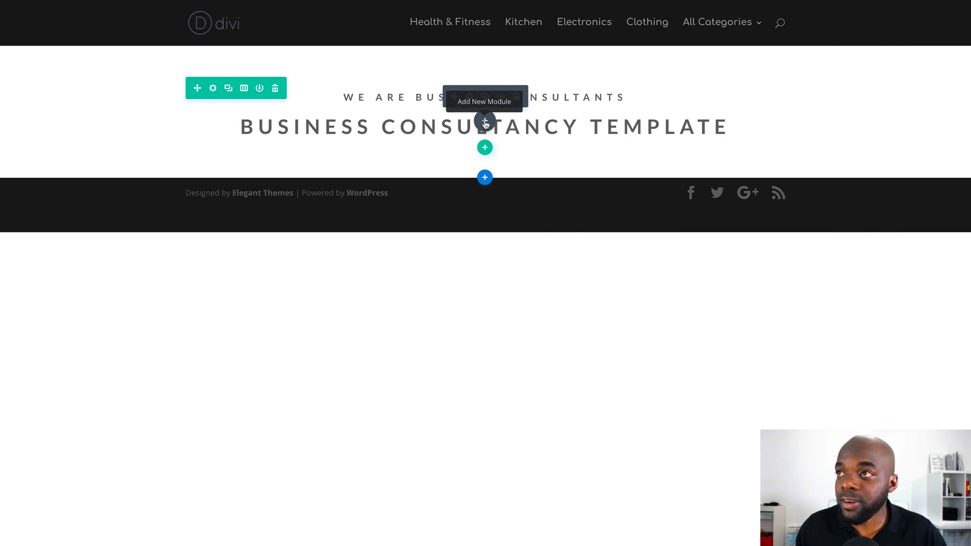
click(485, 122)
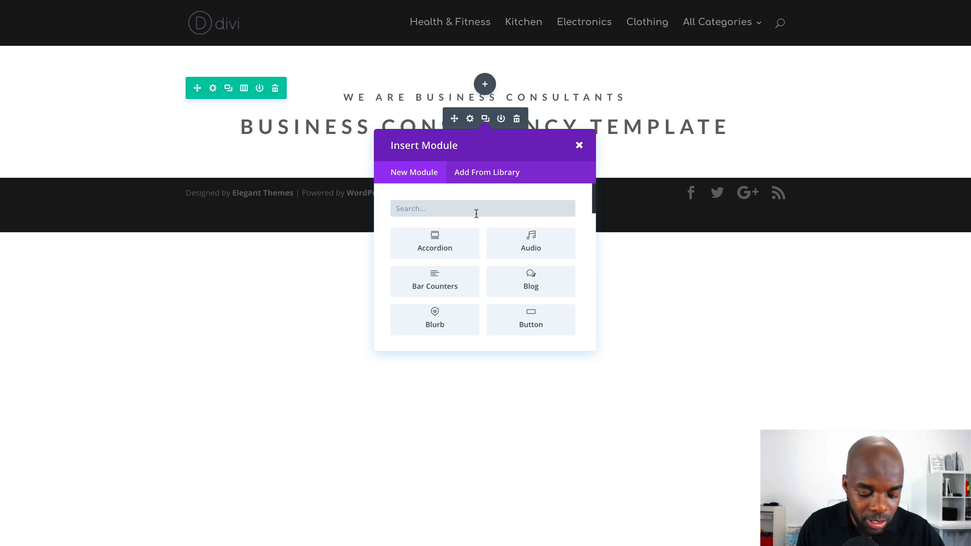
text(div)
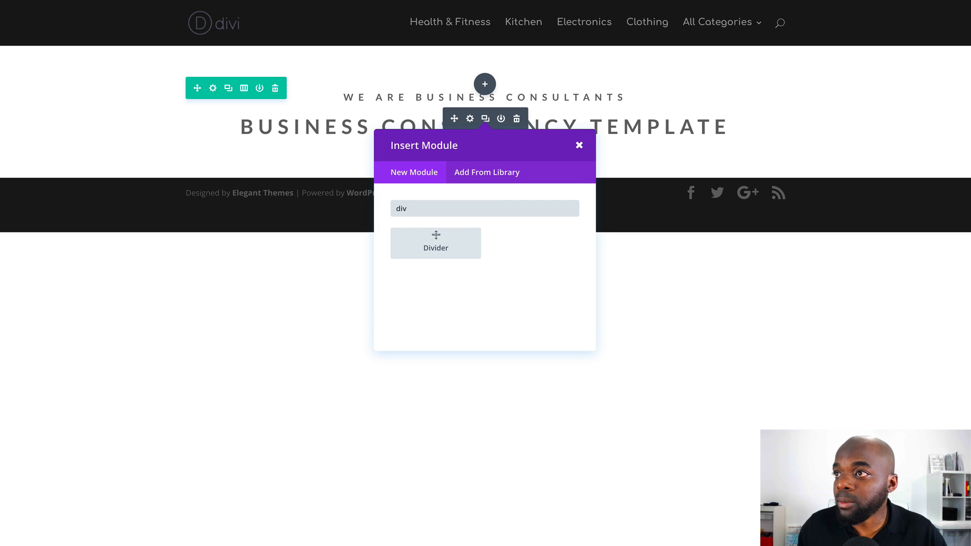
click(436, 243)
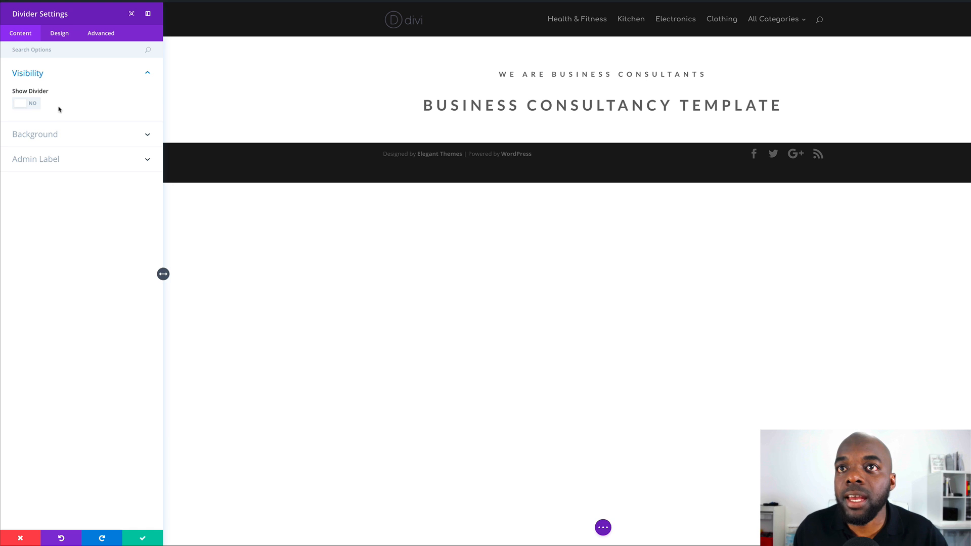
click(39, 104)
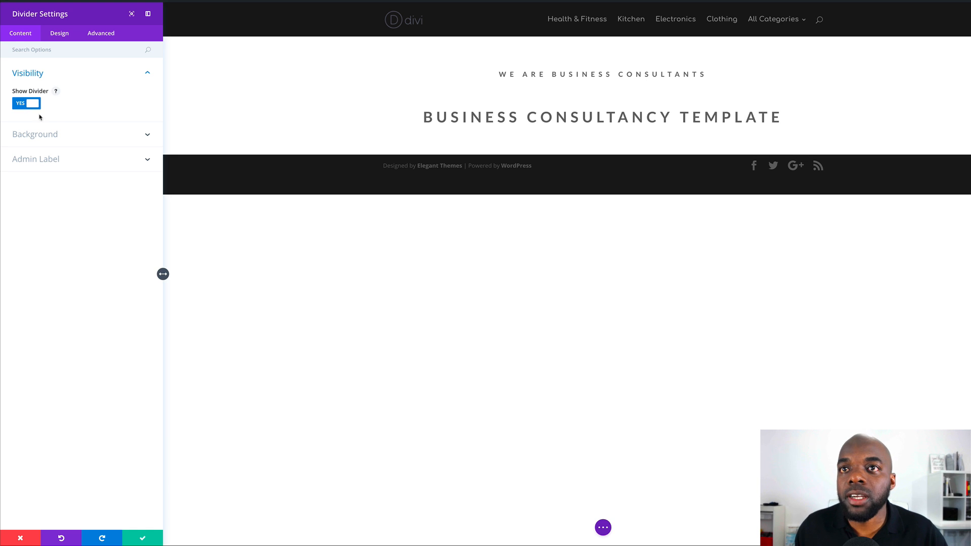
Set the divider's color to the light grey preset swatch.
click(60, 35)
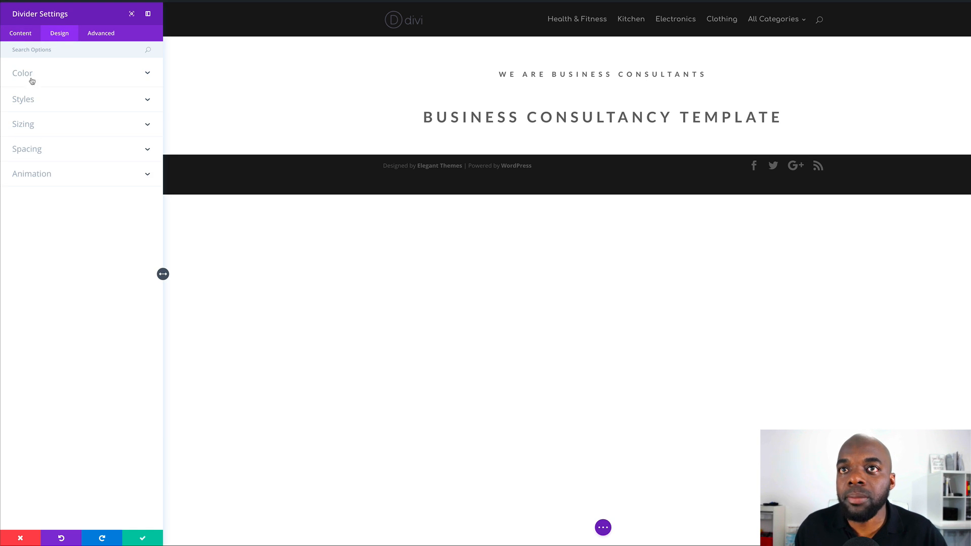
click(30, 76)
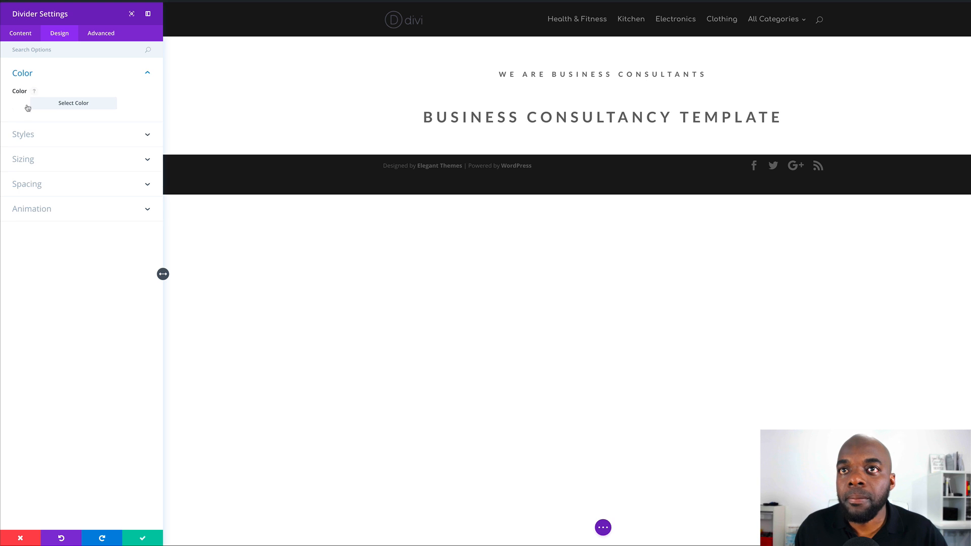
click(25, 105)
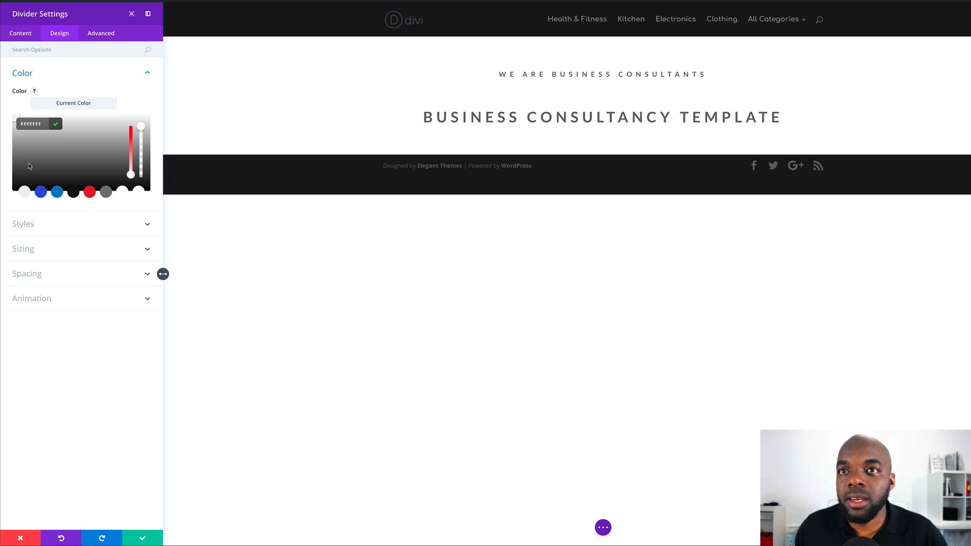
click(24, 193)
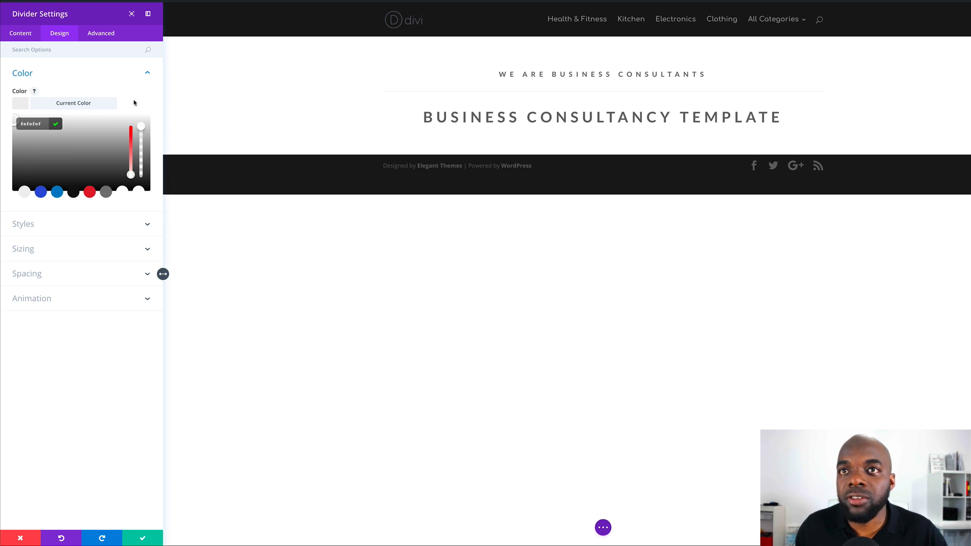
Set the divider's weight to 4px in its sizing options.
click(50, 223)
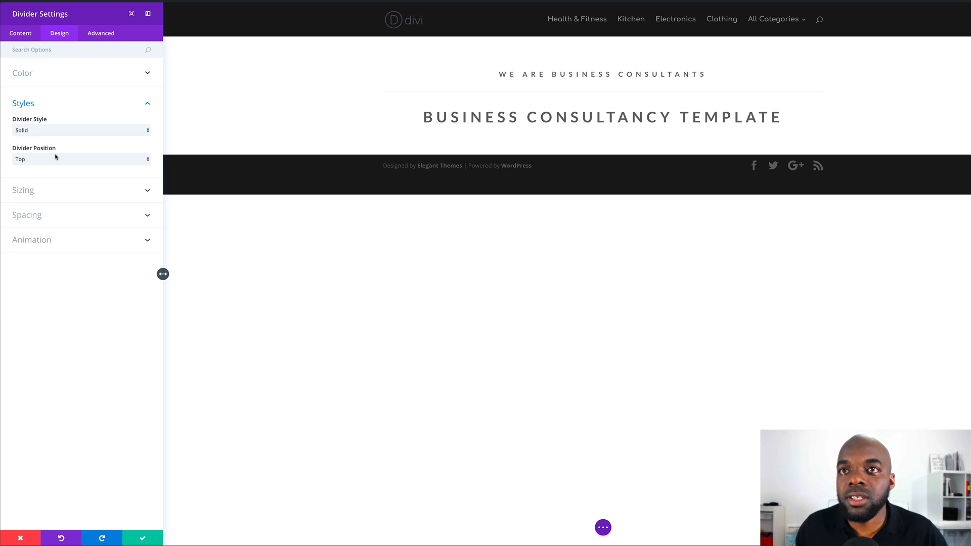
click(32, 192)
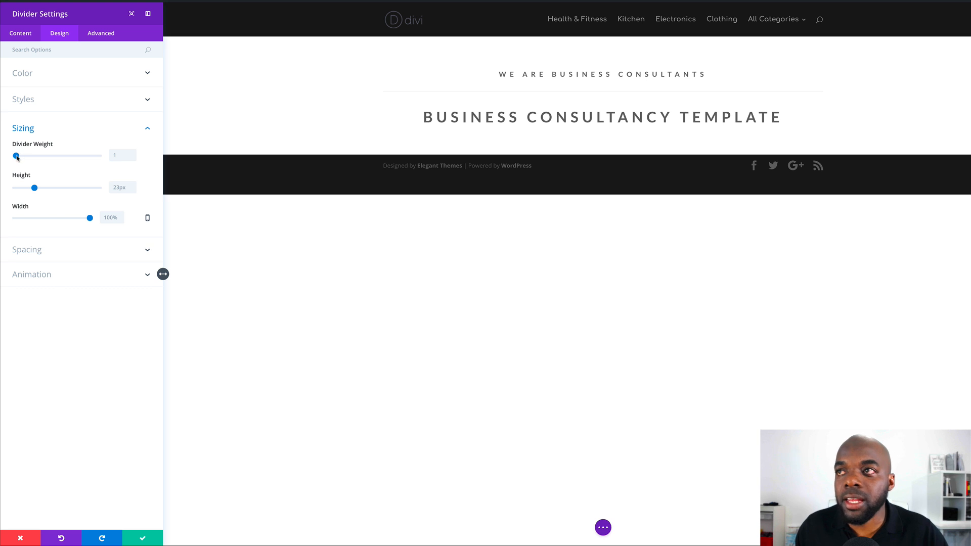
drag(17, 158, 19, 159)
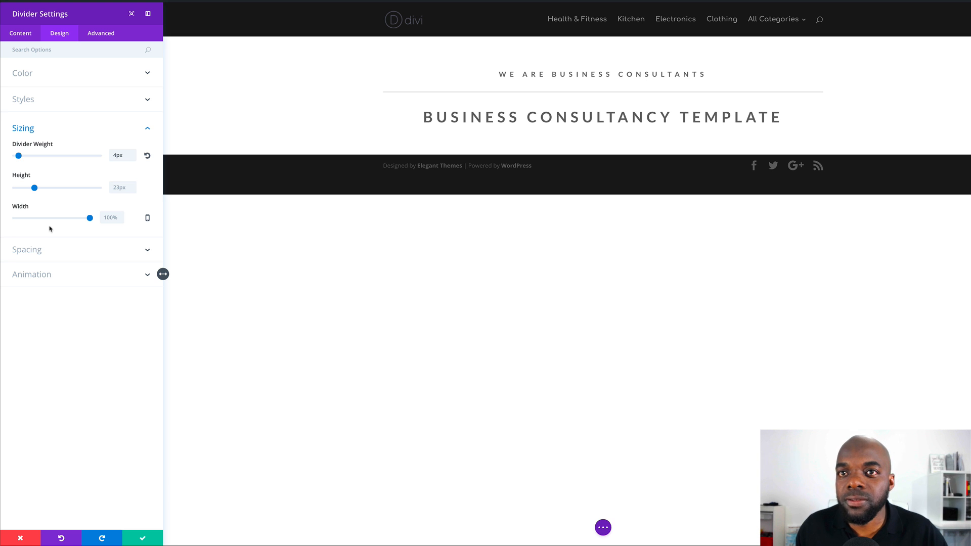
Set the divider's width to 35%, align the module to the center, and save the divider.
drag(90, 220, 53, 227)
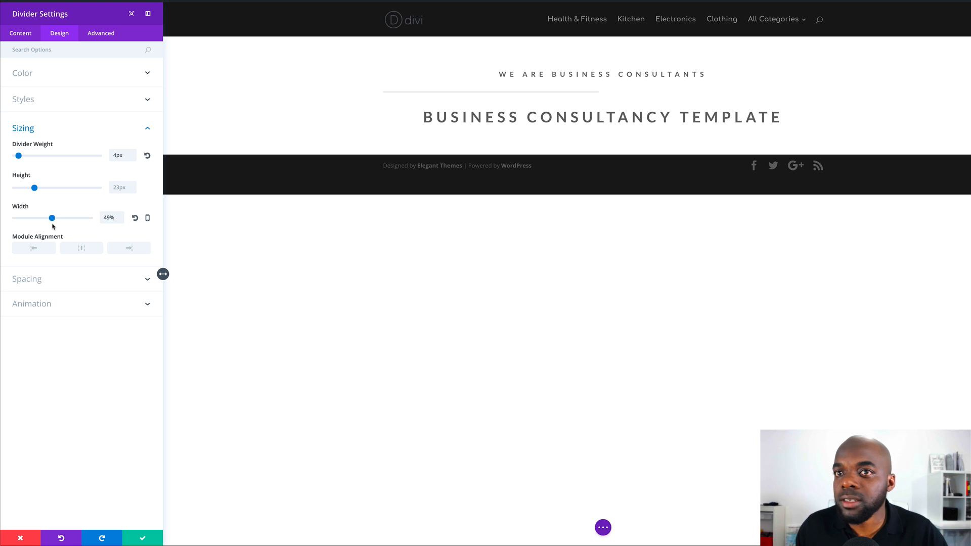
click(80, 248)
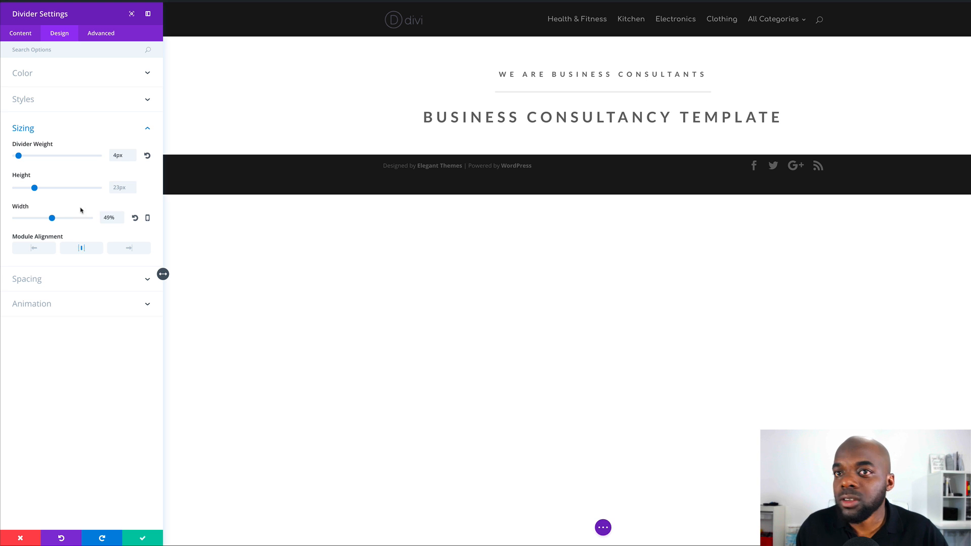
drag(51, 220, 42, 223)
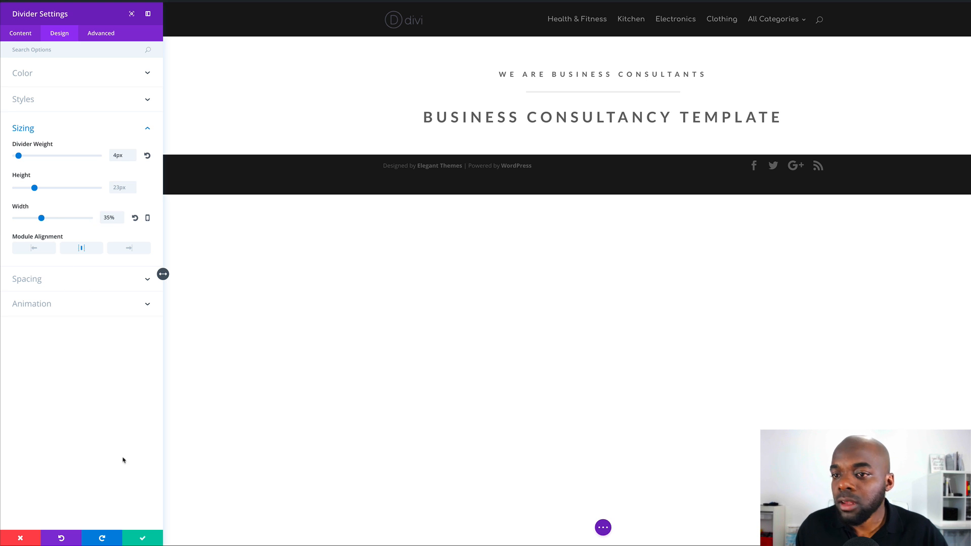
click(143, 539)
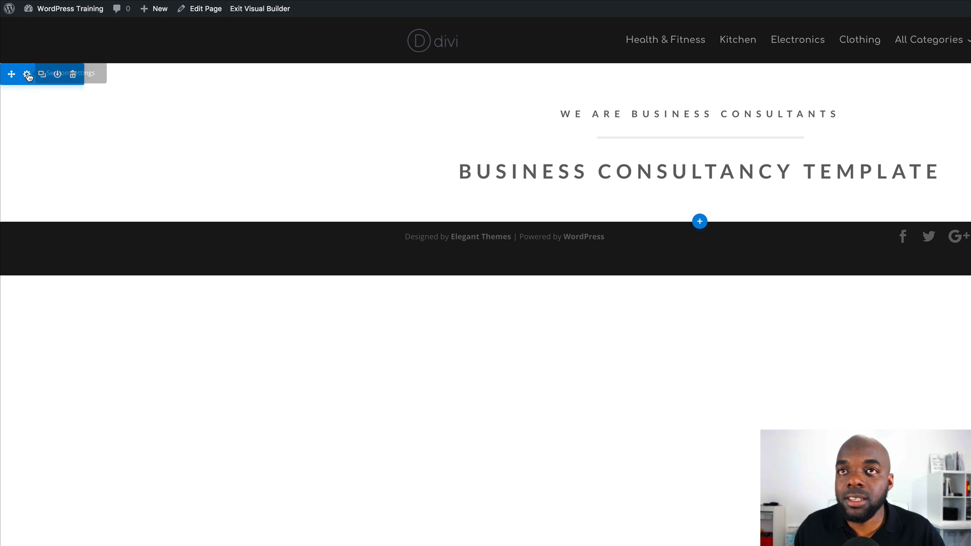
Set the desk photo with the laptop and coffee from the media library as the section's background image and save.
click(27, 75)
click(41, 115)
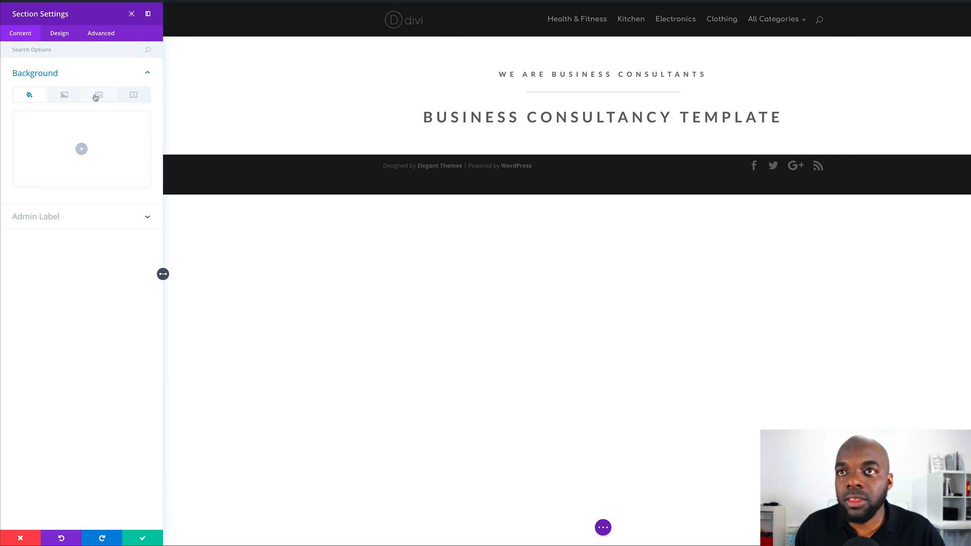
click(95, 97)
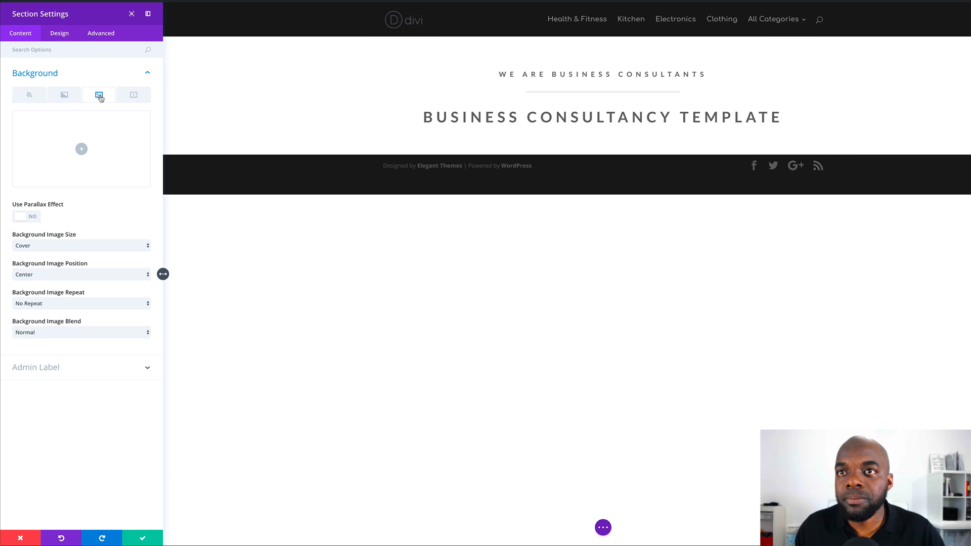
click(81, 149)
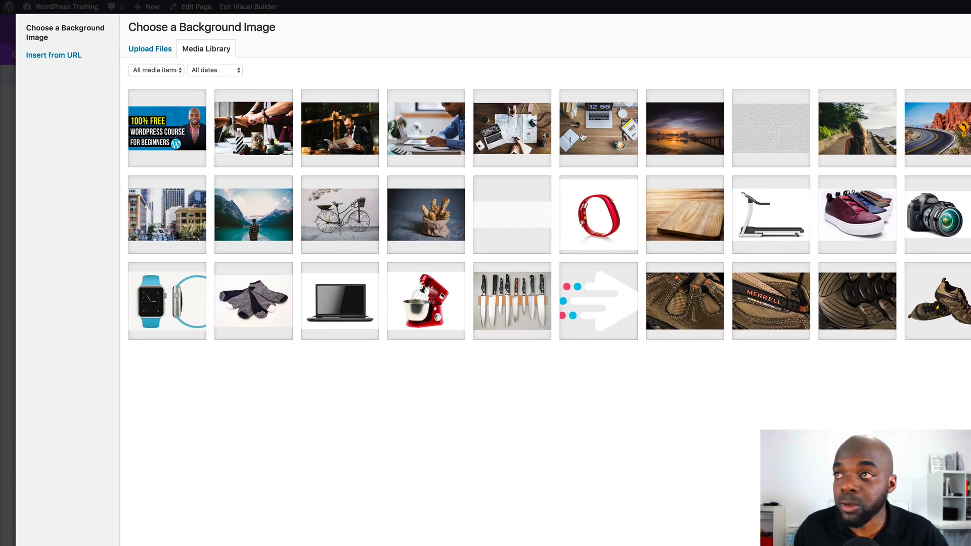
click(455, 99)
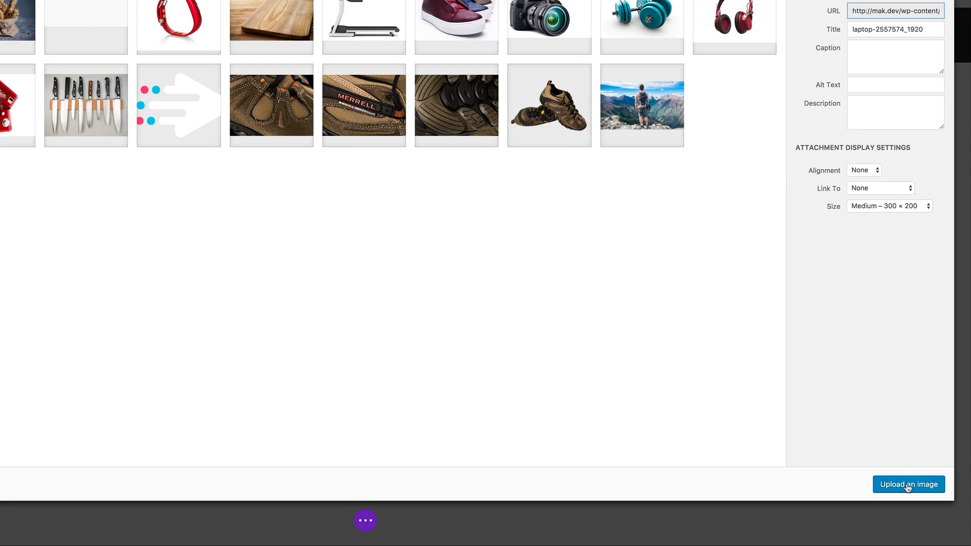
click(908, 486)
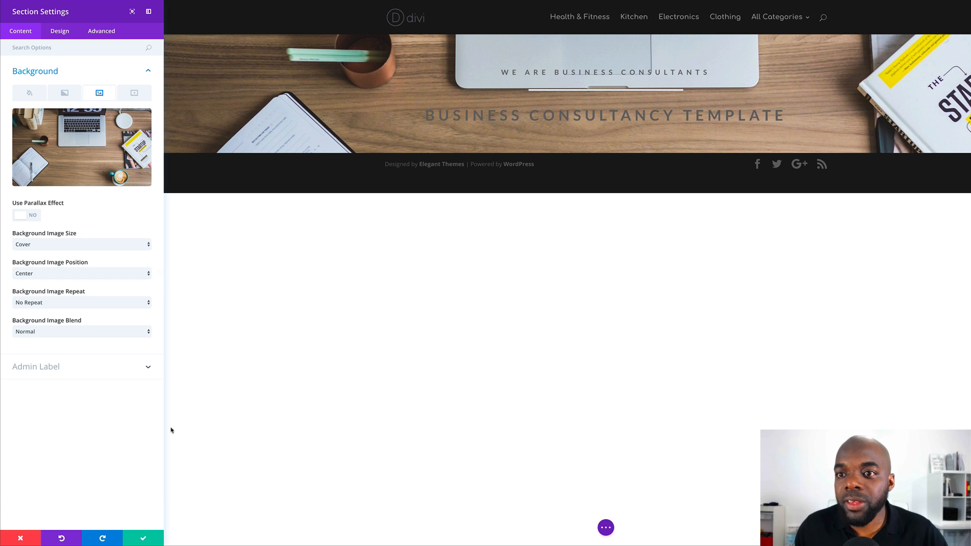
click(143, 539)
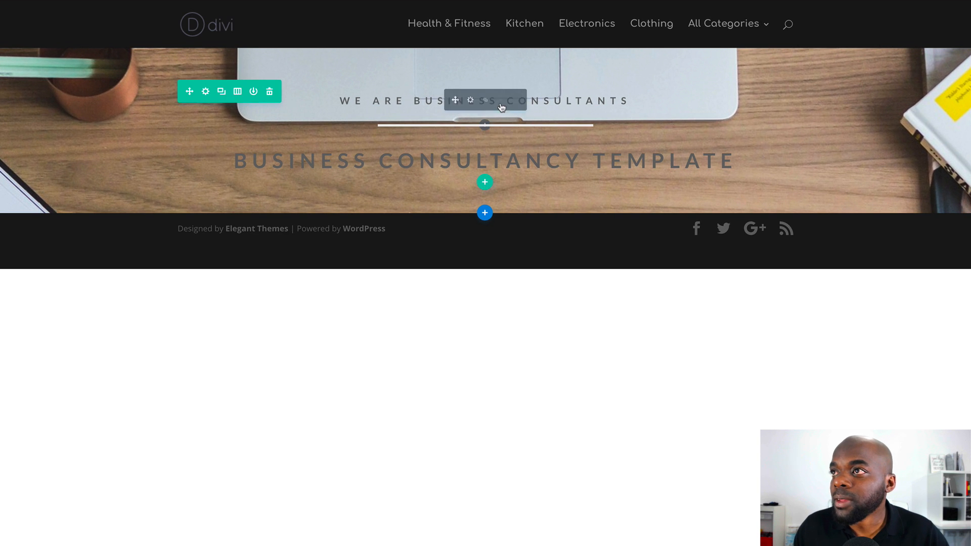
Set the text color of the "WE ARE BUSINESS CONSULTANTS" module to Light and save it.
click(470, 102)
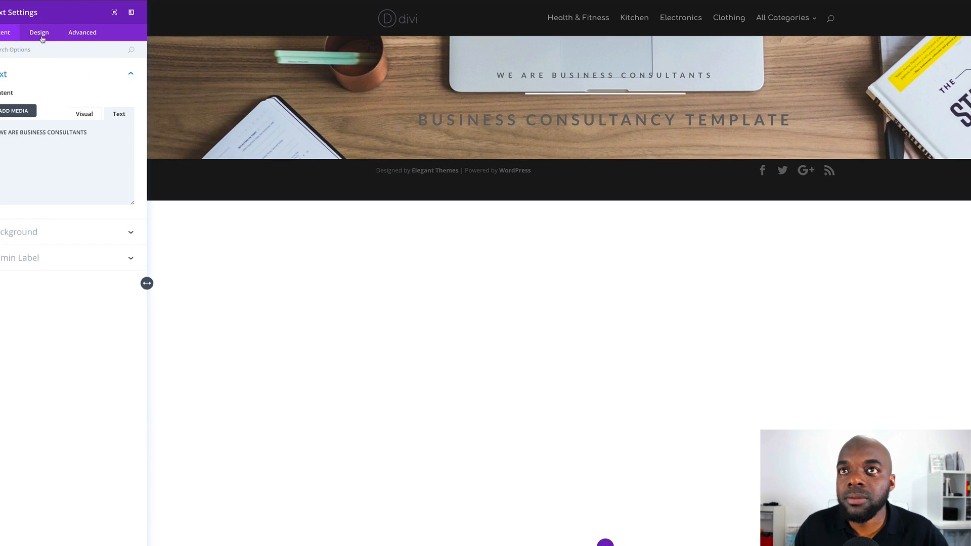
click(63, 31)
click(27, 74)
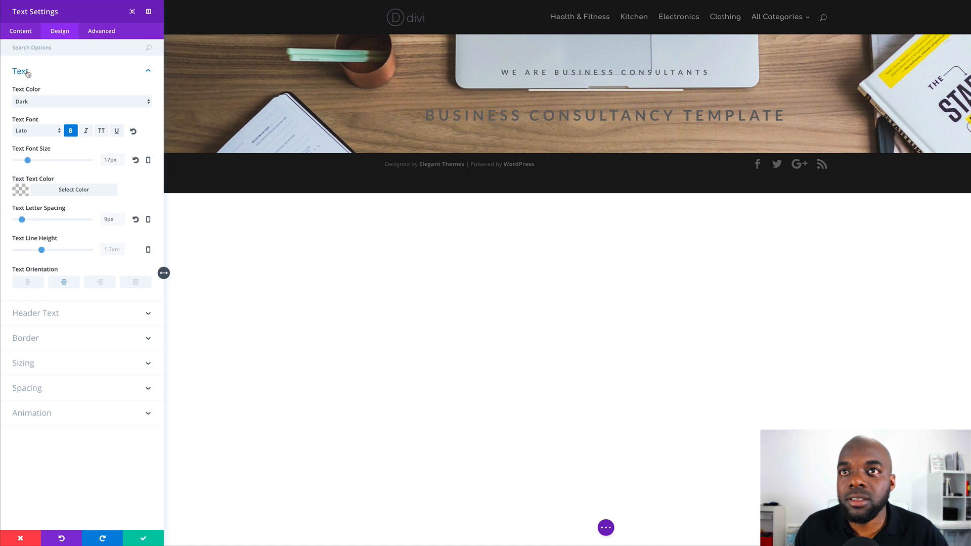
click(34, 102)
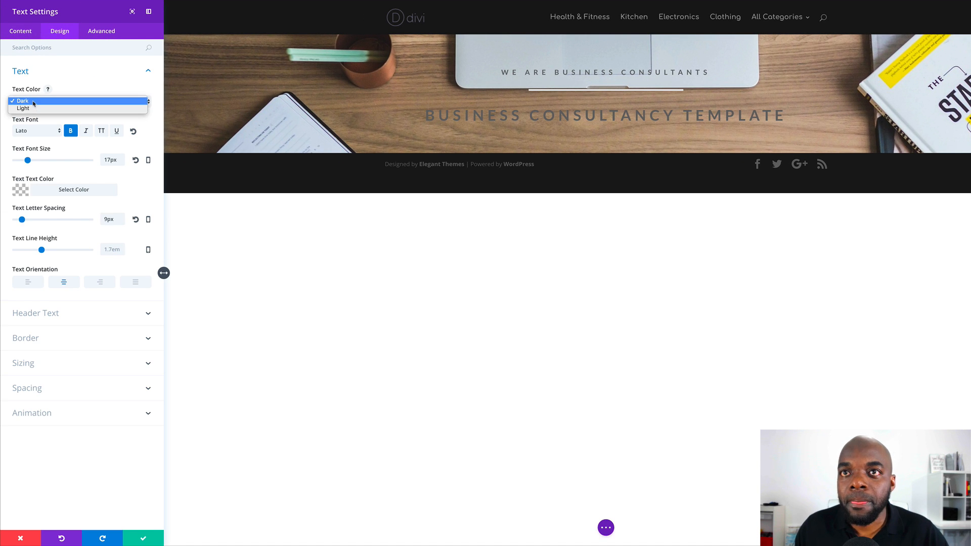
click(32, 108)
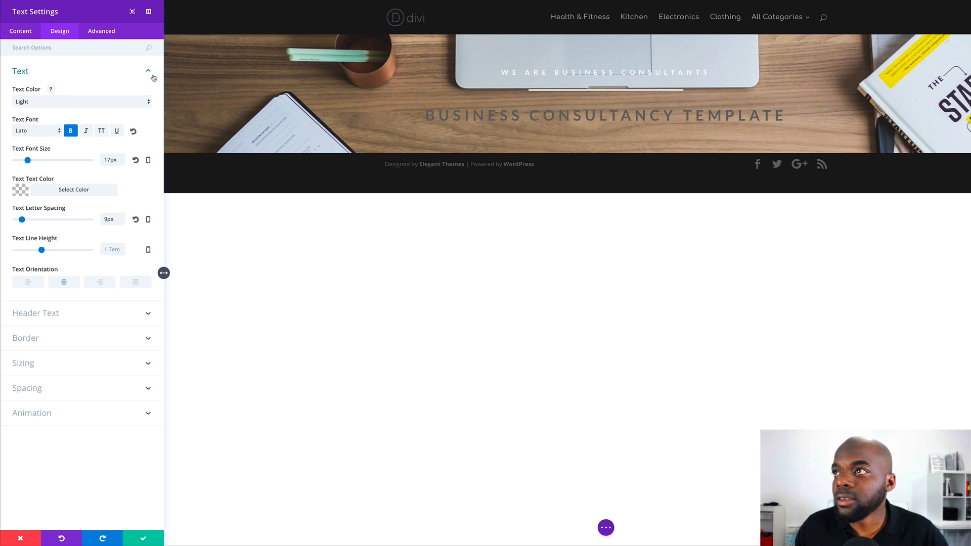
click(143, 539)
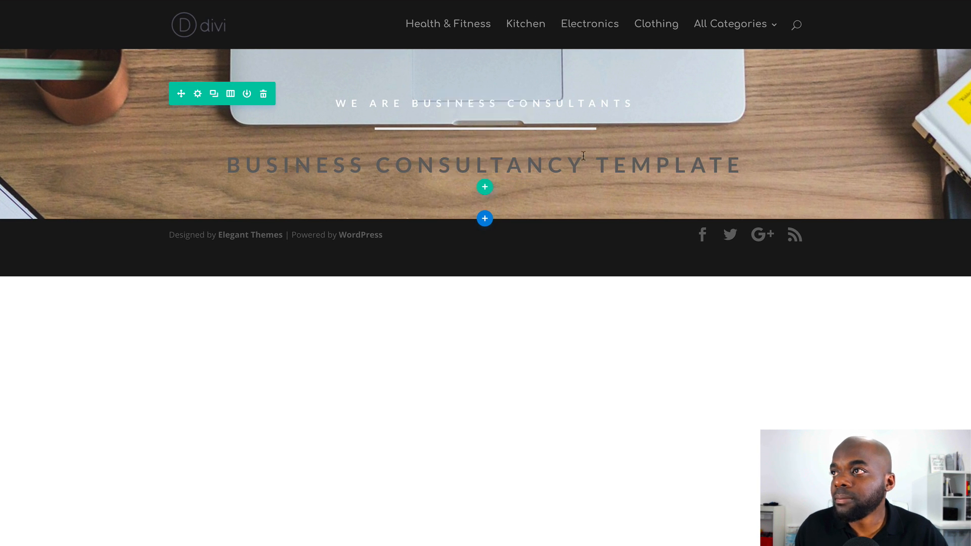
Set the text color of the "BUSINESS CONSULTANCY TEMPLATE" module to Light and save it.
click(469, 165)
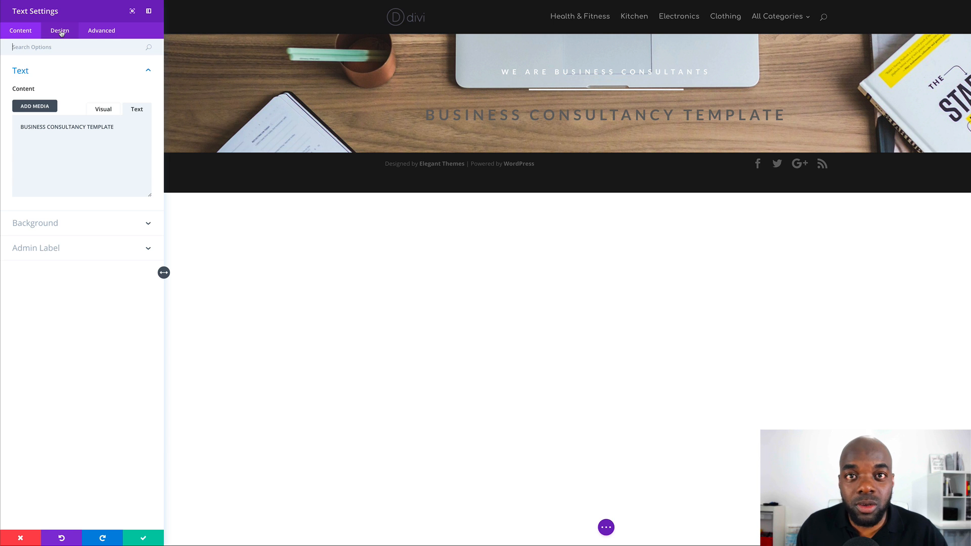
click(60, 31)
click(43, 71)
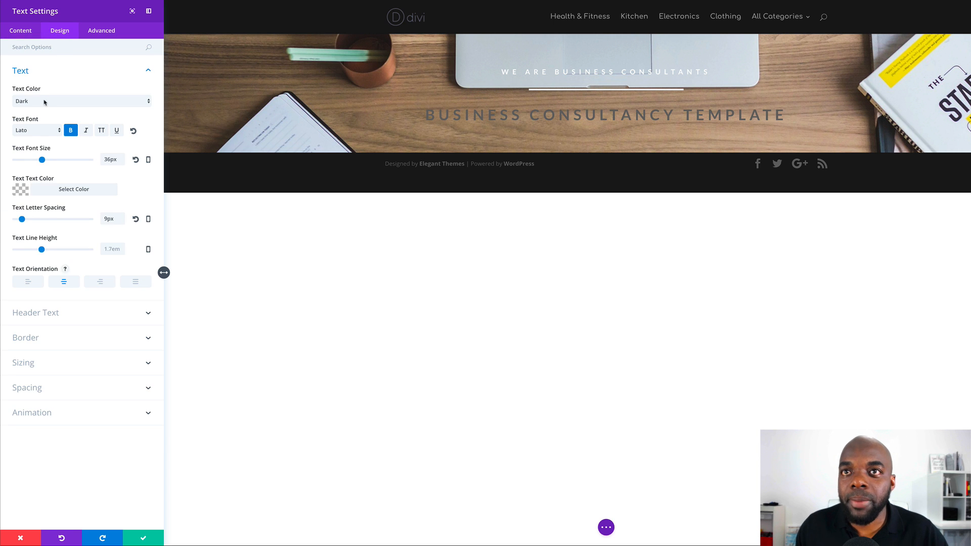
click(41, 102)
click(34, 112)
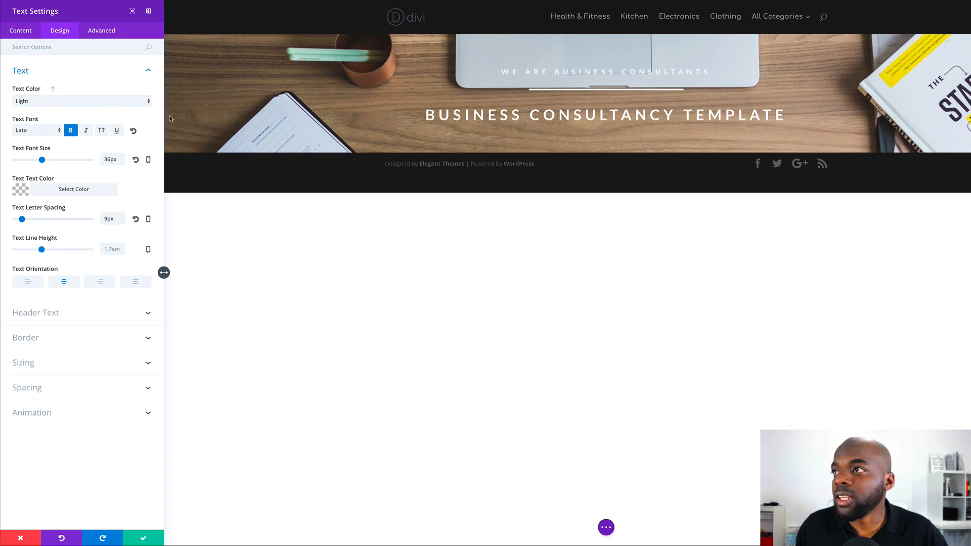
click(143, 537)
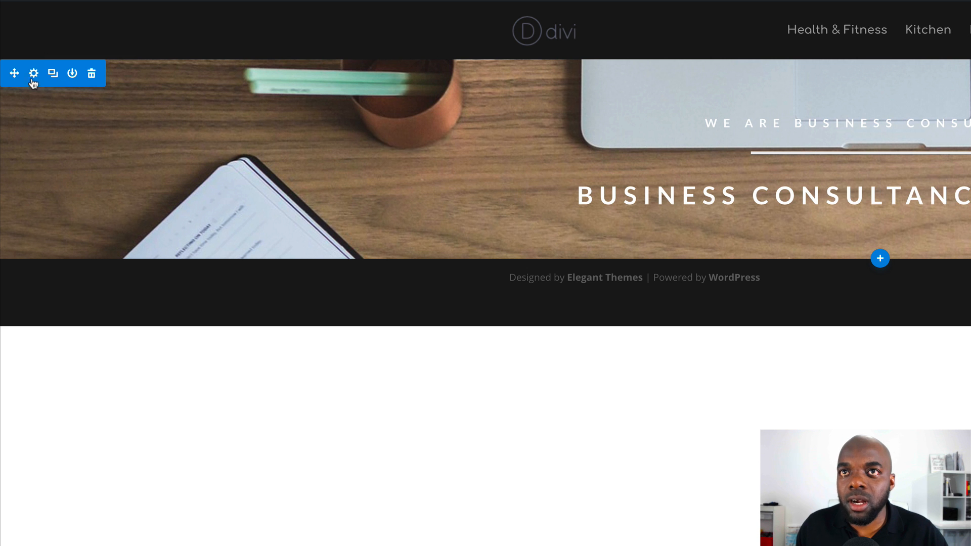
Add a background gradient to the section, with #000000 as the first color and white (#ffffff) as the second.
click(34, 74)
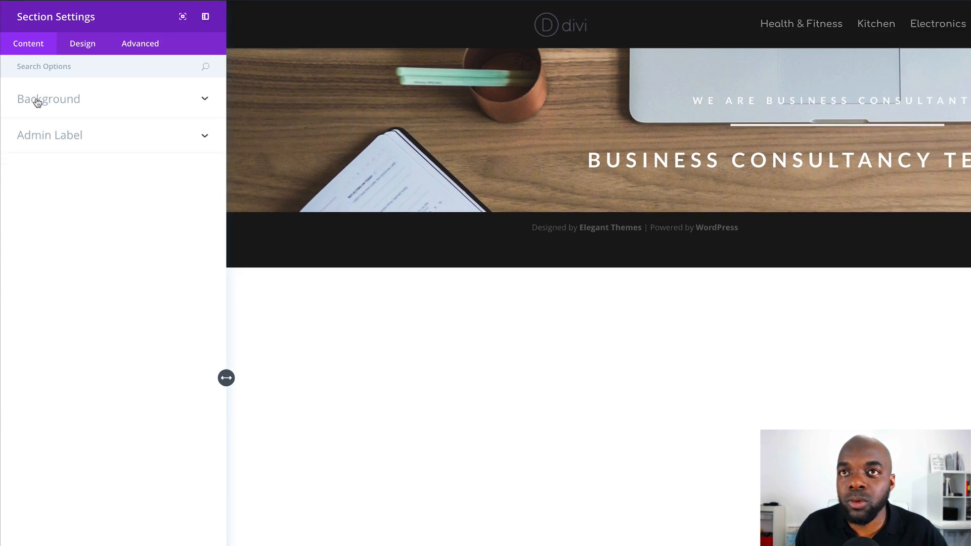
click(37, 102)
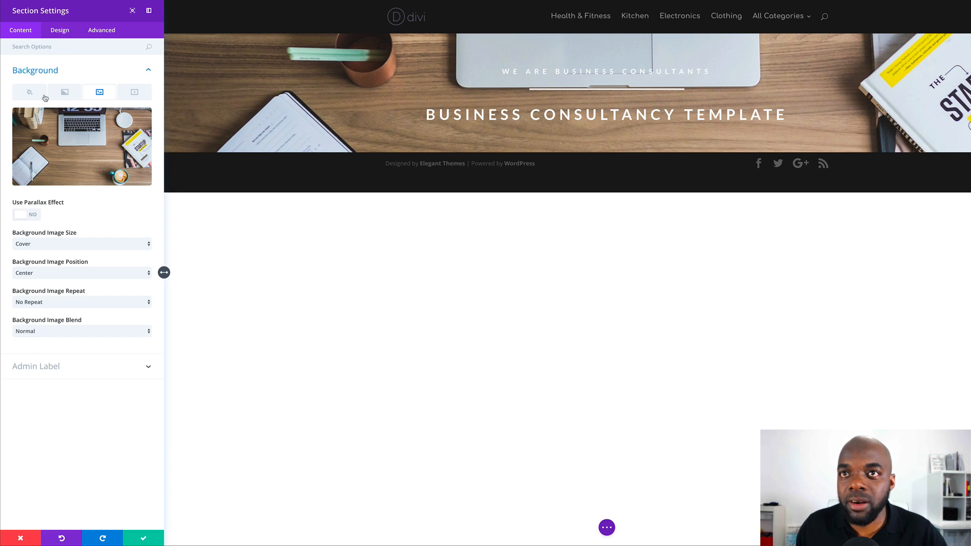
click(64, 93)
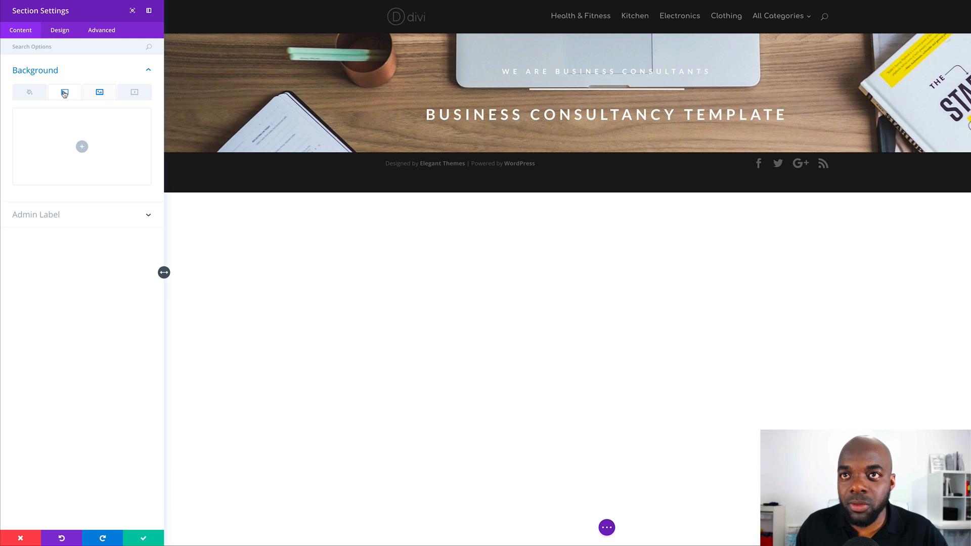
click(82, 147)
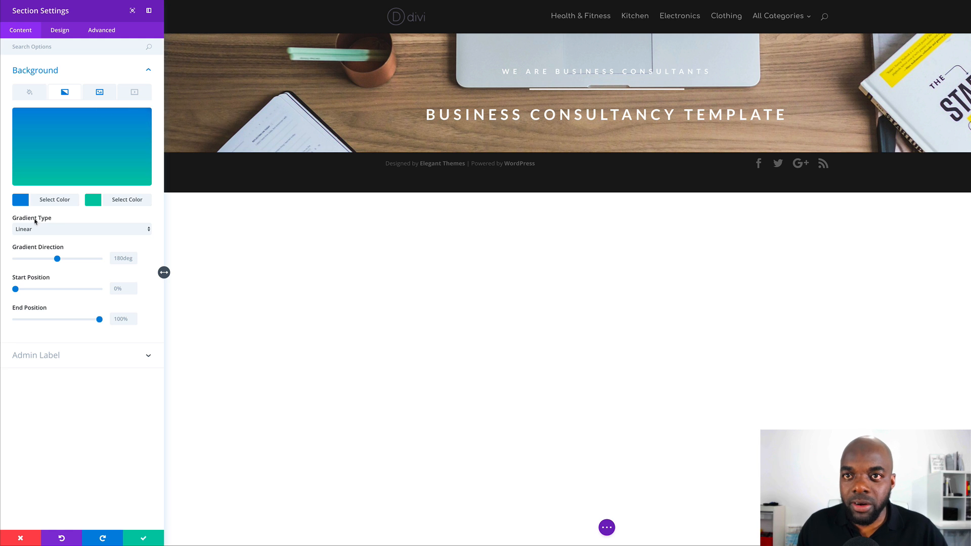
click(21, 200)
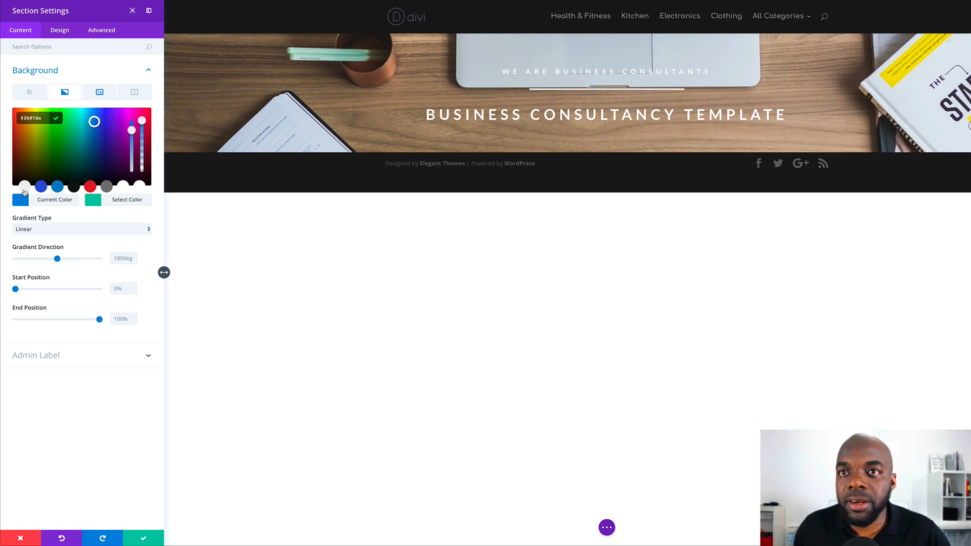
click(73, 187)
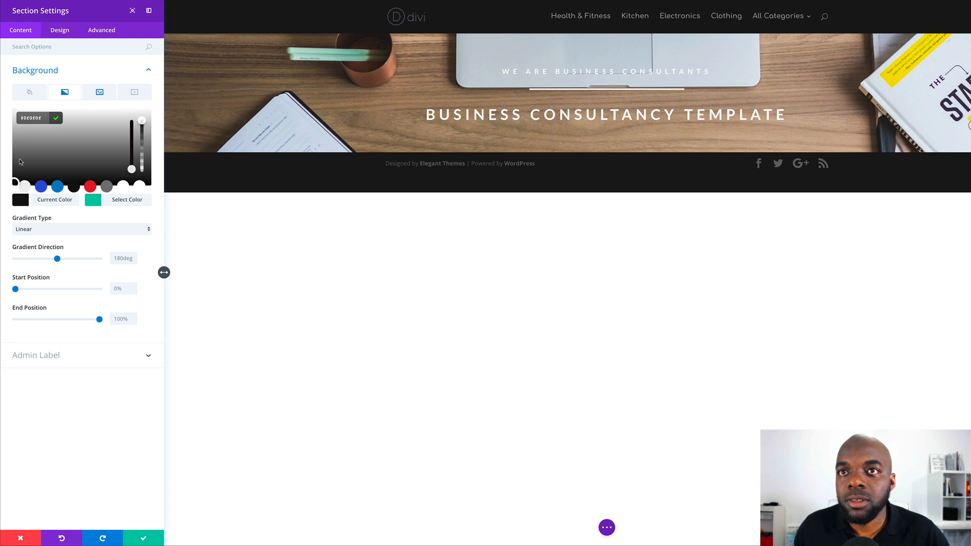
double_click(26, 118)
text(000000)
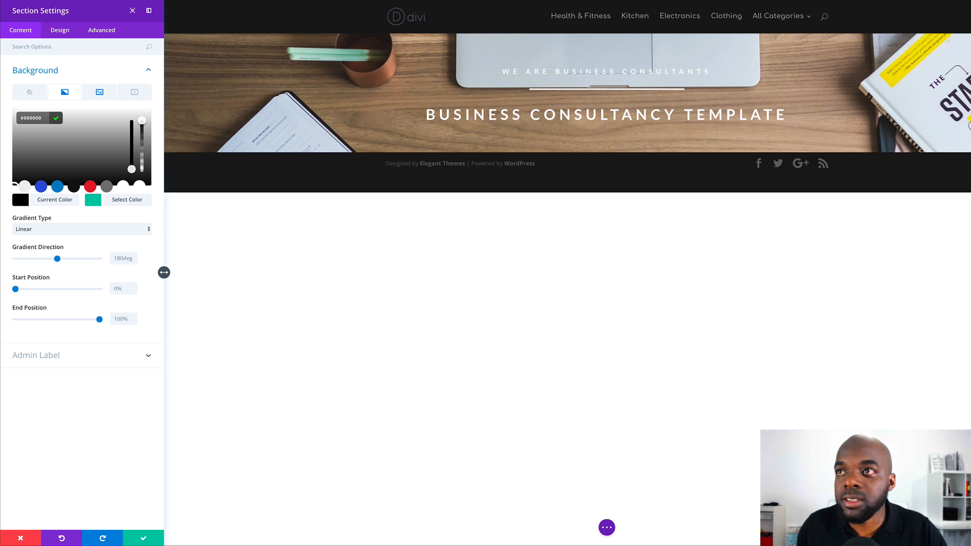
click(91, 202)
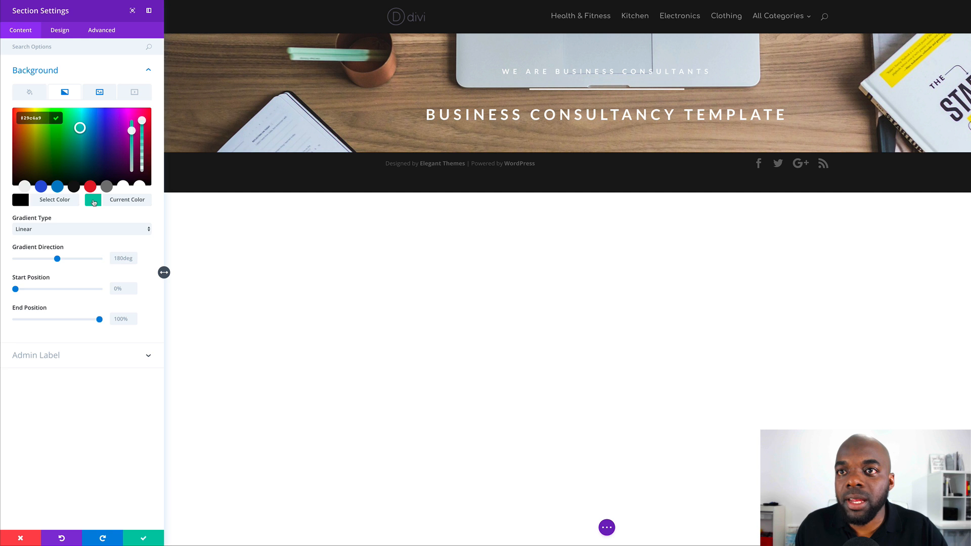
click(139, 187)
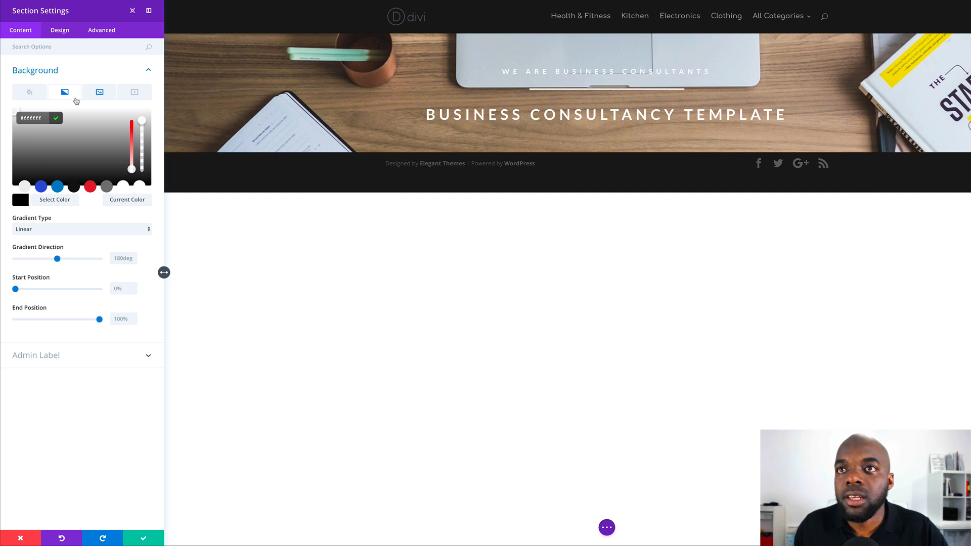
Set the section's background image blend to Multiply.
click(100, 93)
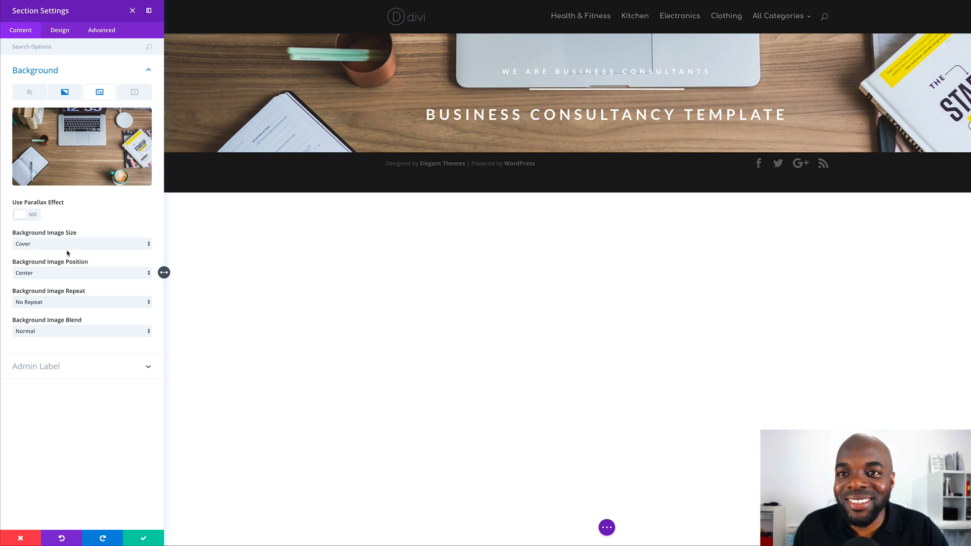
click(44, 330)
click(65, 338)
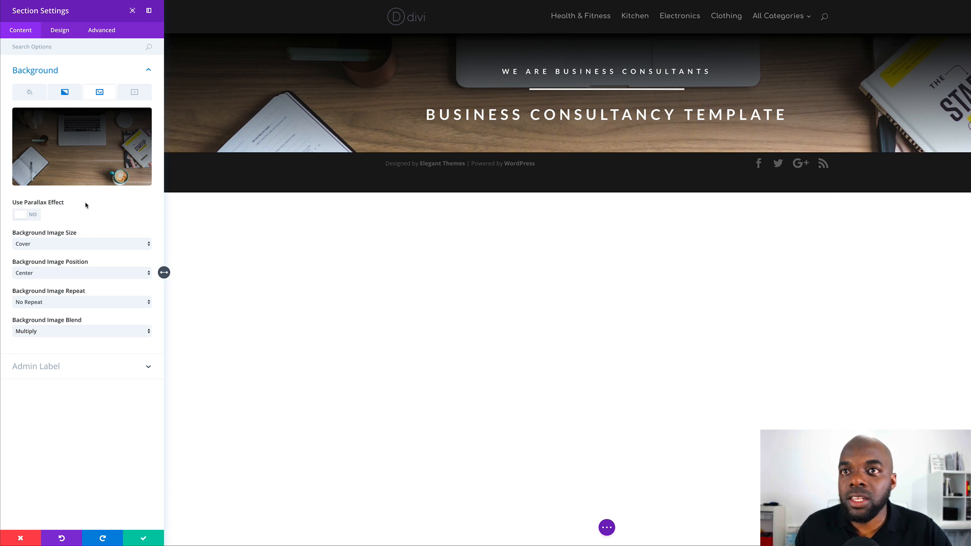
Try adjusting the background gradient's direction, start position and end position, keeping 180deg as the direction.
click(65, 92)
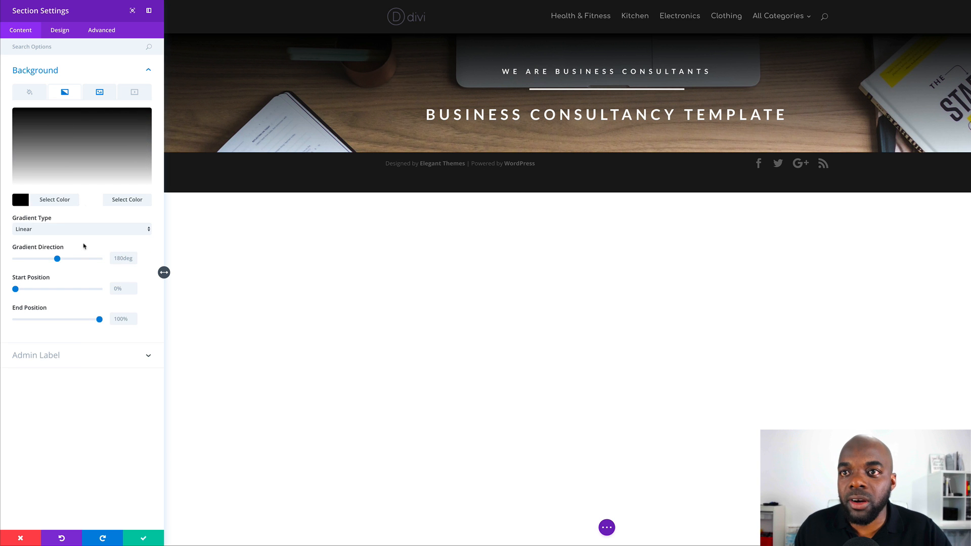
drag(57, 259, 54, 260)
click(122, 259)
key(BackSpace)
key(BackSpace)
text(80)
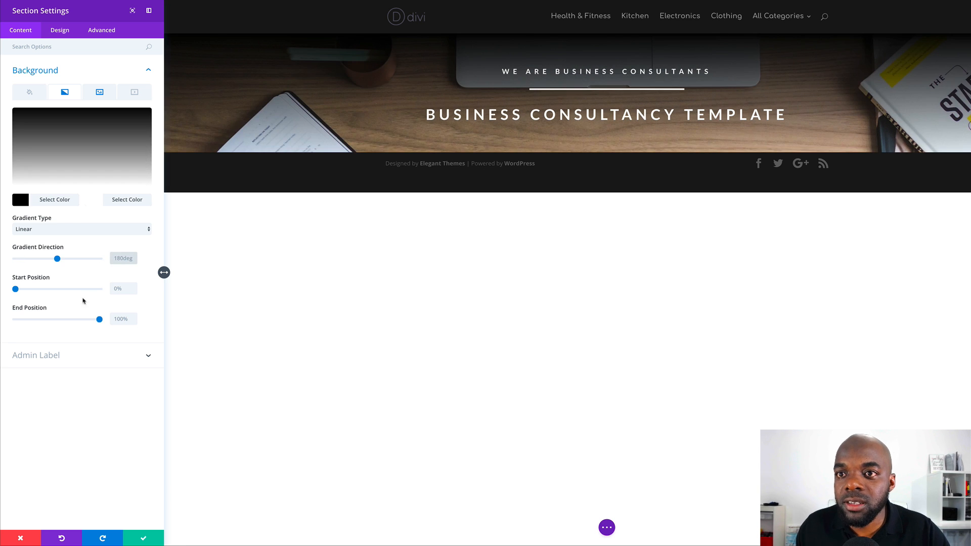
mouse_move(15, 288)
mouse_down()
mouse_move(80, 291)
mouse_move(15, 291)
mouse_up()
mouse_move(99, 320)
mouse_down()
mouse_move(53, 320)
mouse_move(115, 317)
mouse_up()
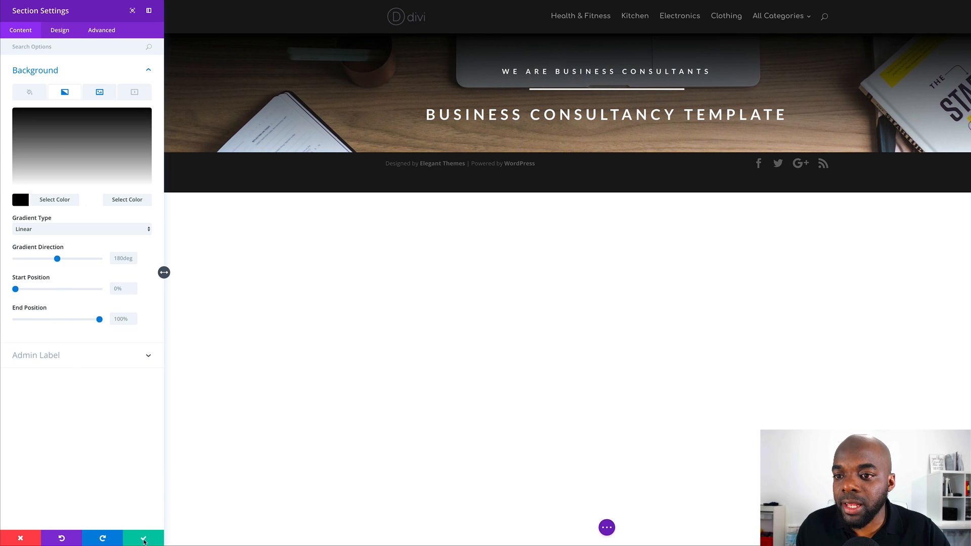
Save the section settings and increase the spacing below and above the hero section's headings.
click(143, 539)
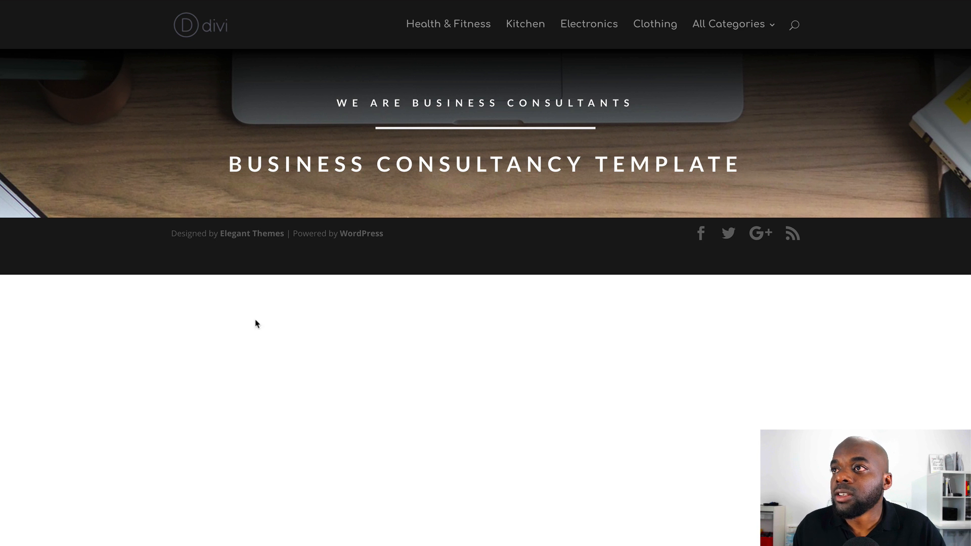
drag(270, 233, 269, 271)
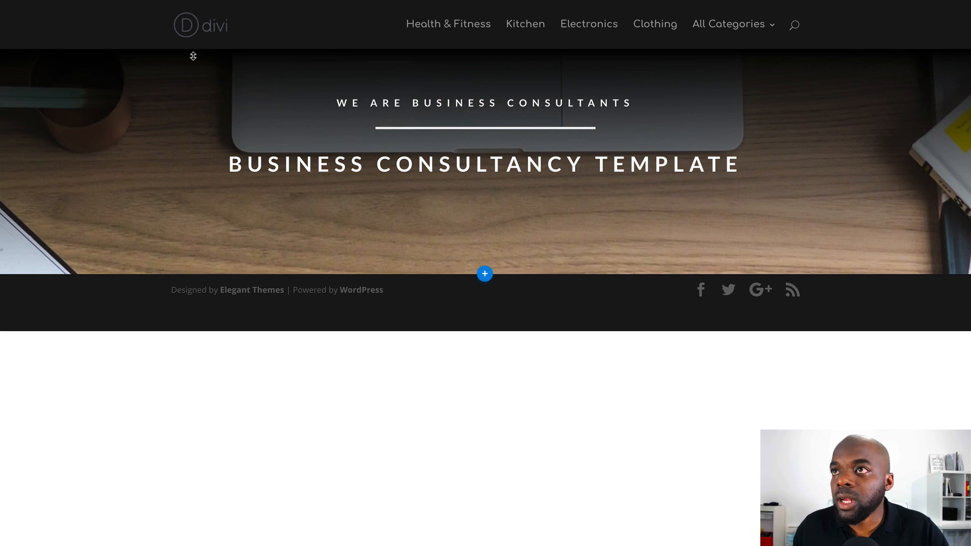
drag(198, 72, 202, 143)
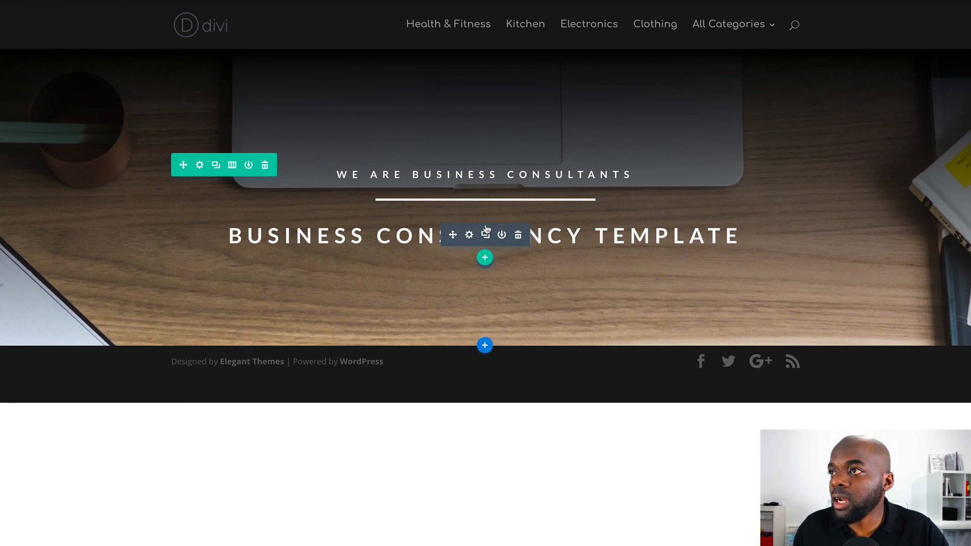
Switch the builder to wireframe view and insert a Video module below the second Text module.
scroll(476, 160, down, 2)
scroll(475, 159, down, 2)
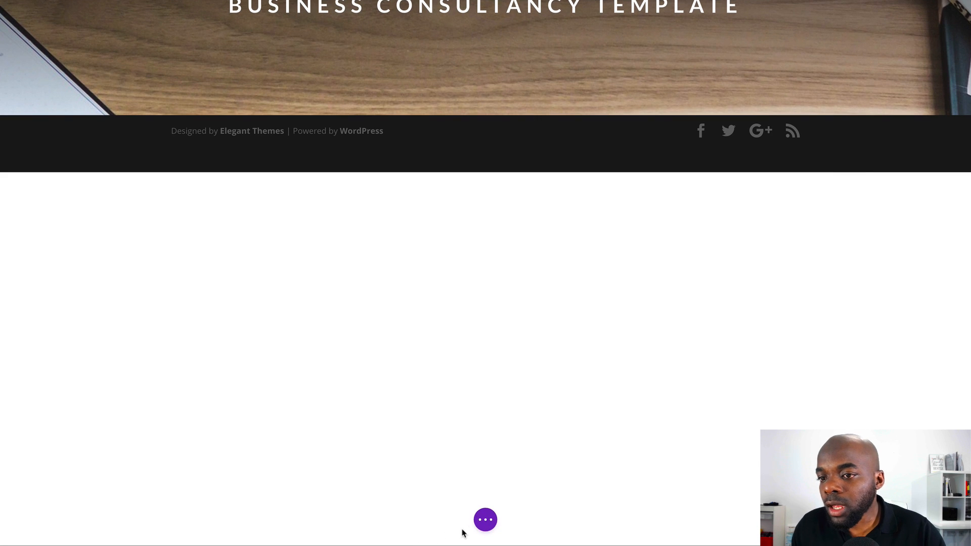
click(485, 522)
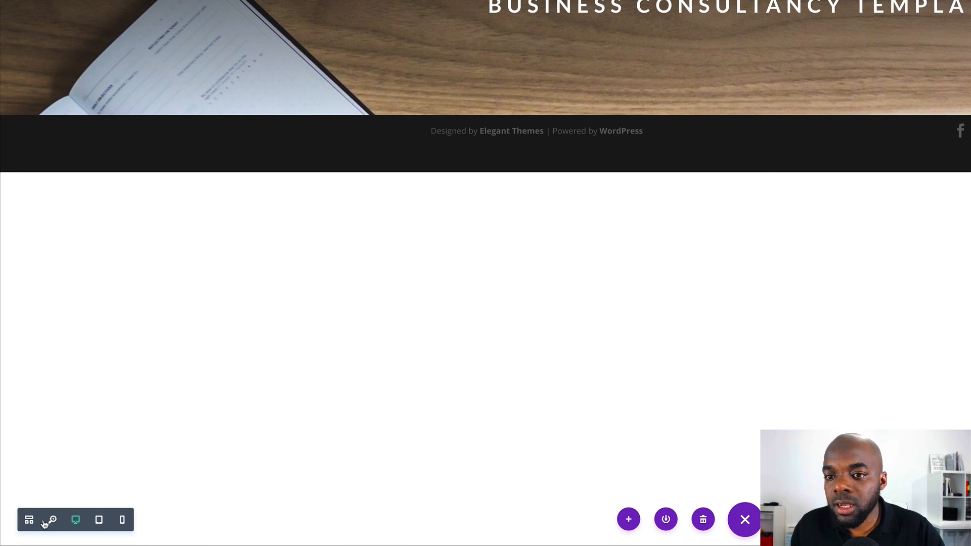
click(29, 521)
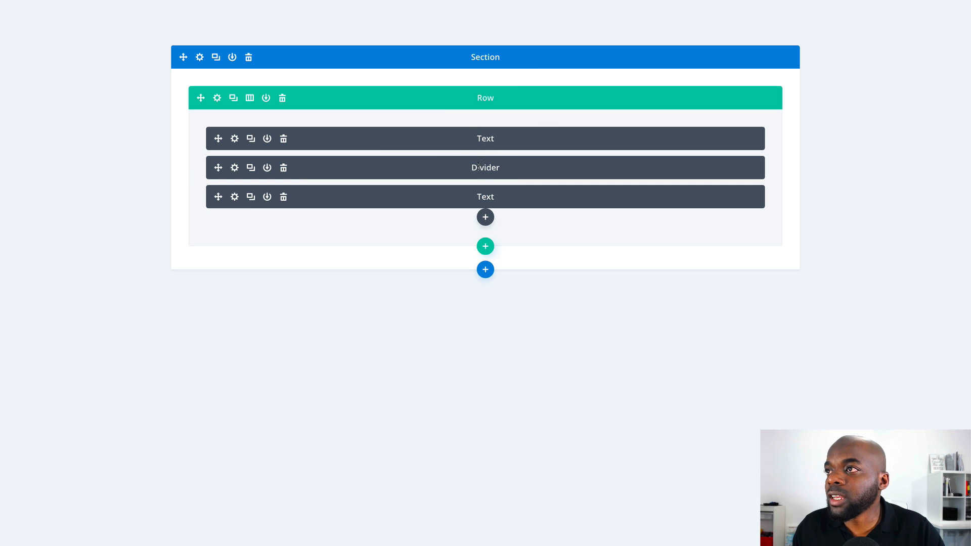
click(485, 217)
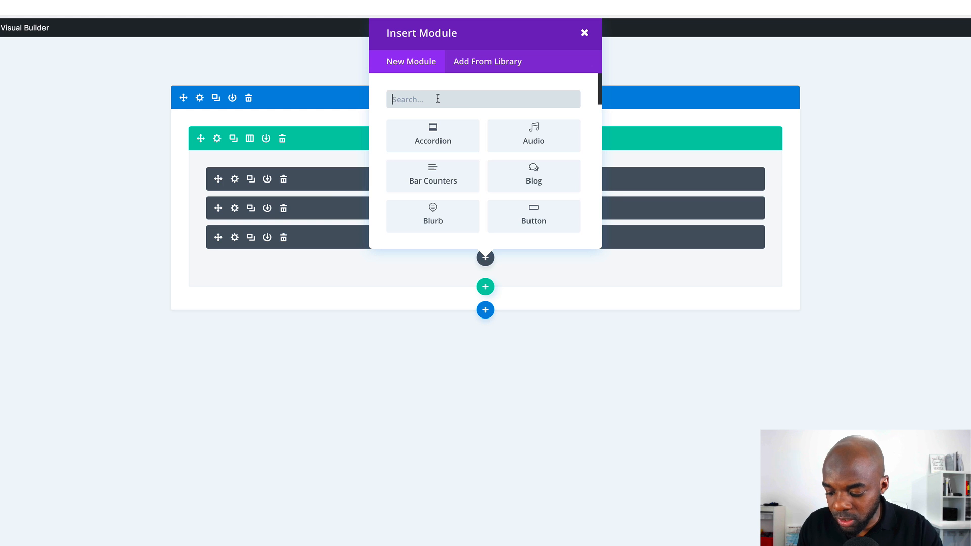
text(vide)
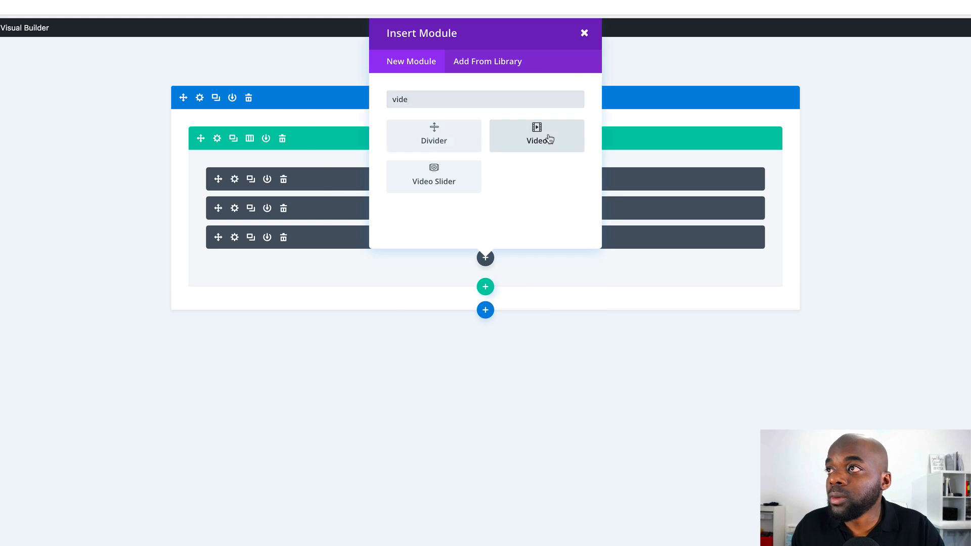
click(548, 137)
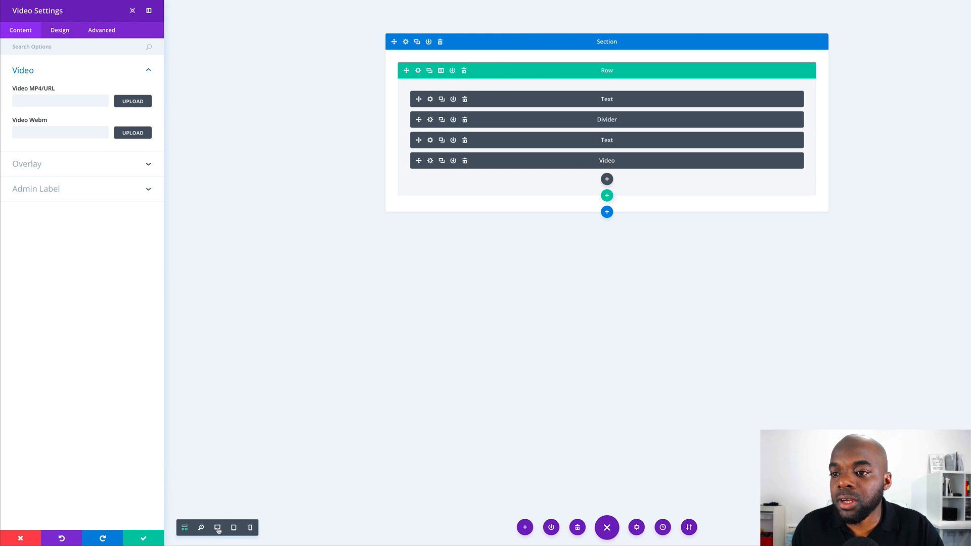
click(218, 528)
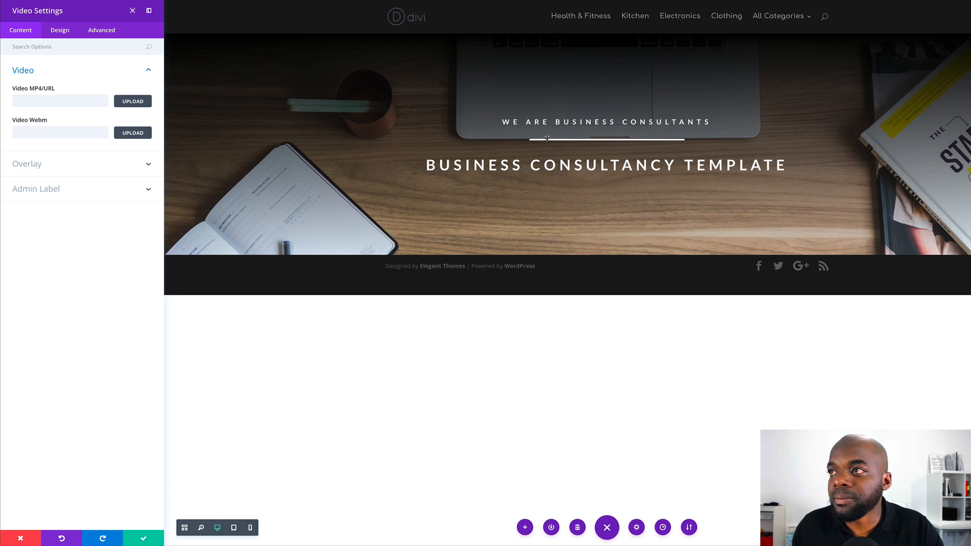
click(55, 101)
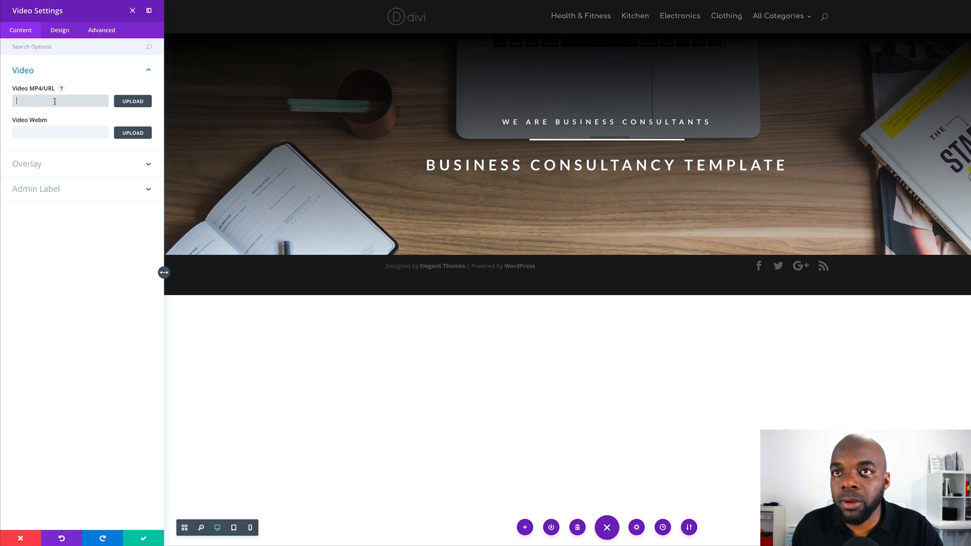
text(https://youtu.be/Xpke8rFSCqc)
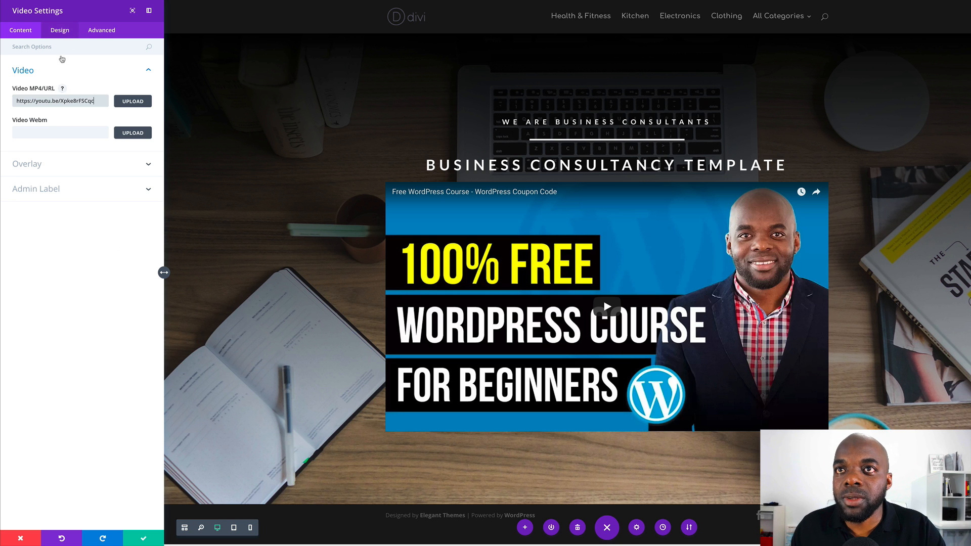
Set the video module's width to 60% and its alignment to center.
click(61, 32)
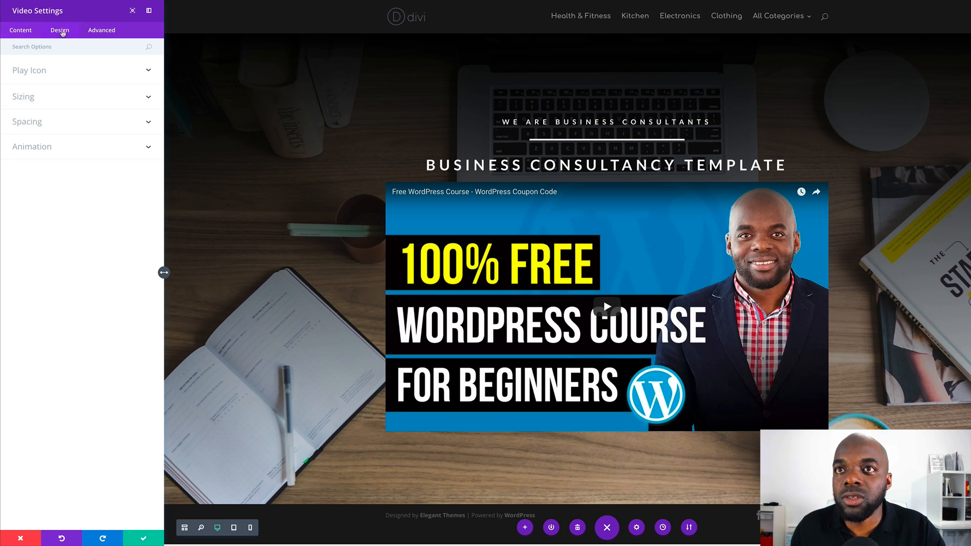
click(30, 98)
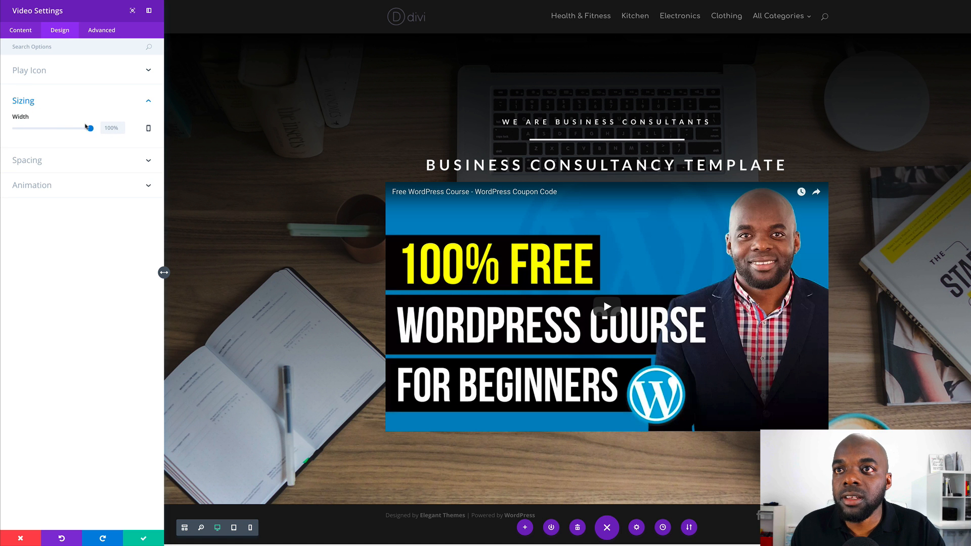
drag(90, 129, 62, 137)
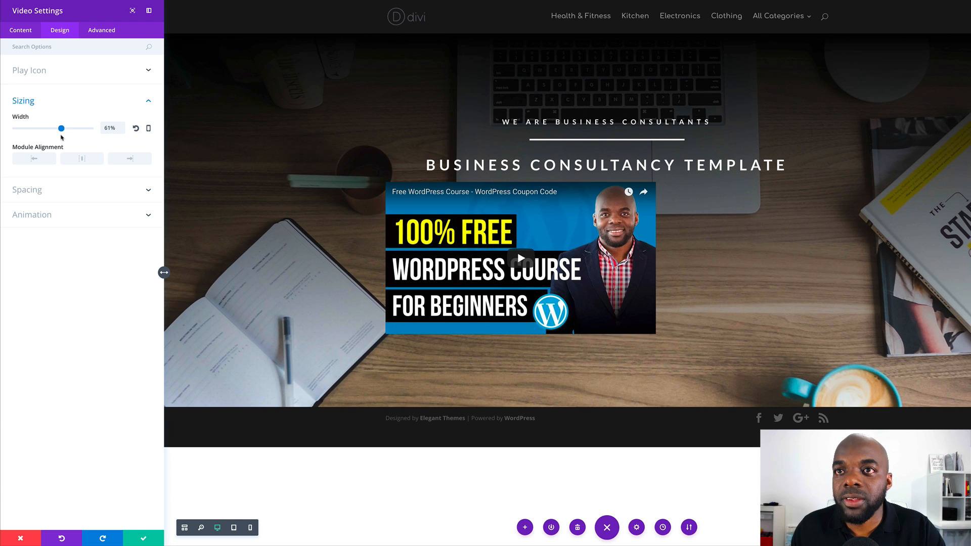
click(82, 160)
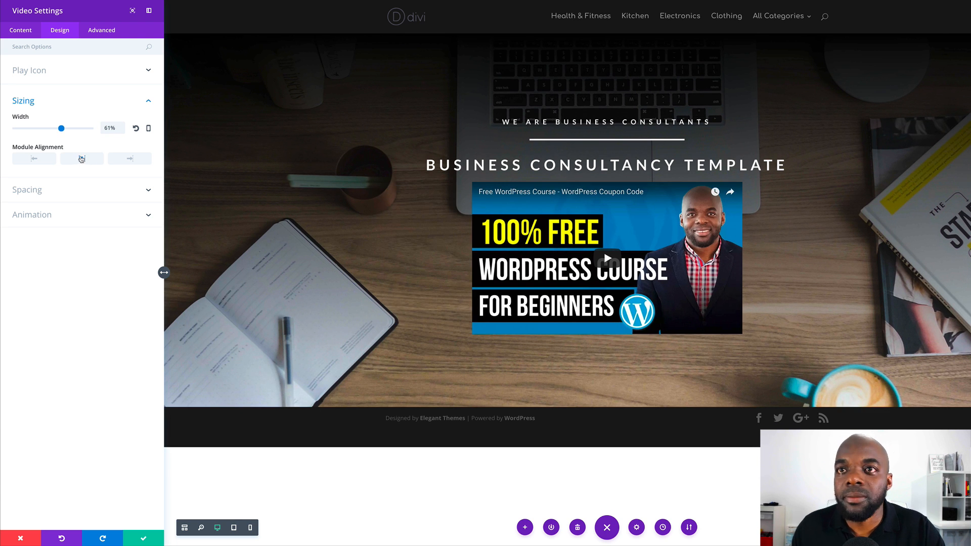
drag(61, 129, 60, 129)
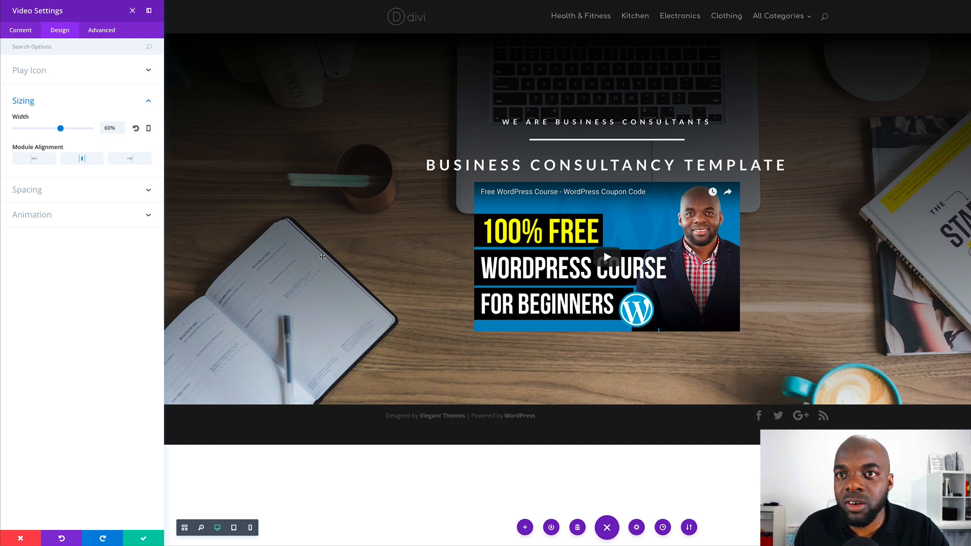
Give the video module a custom top padding of 16 and save its settings.
click(44, 193)
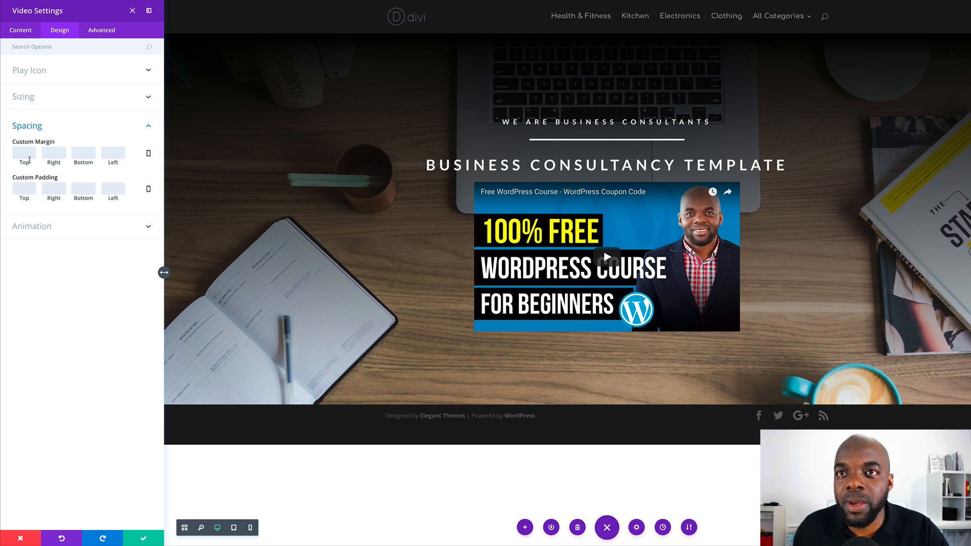
click(24, 188)
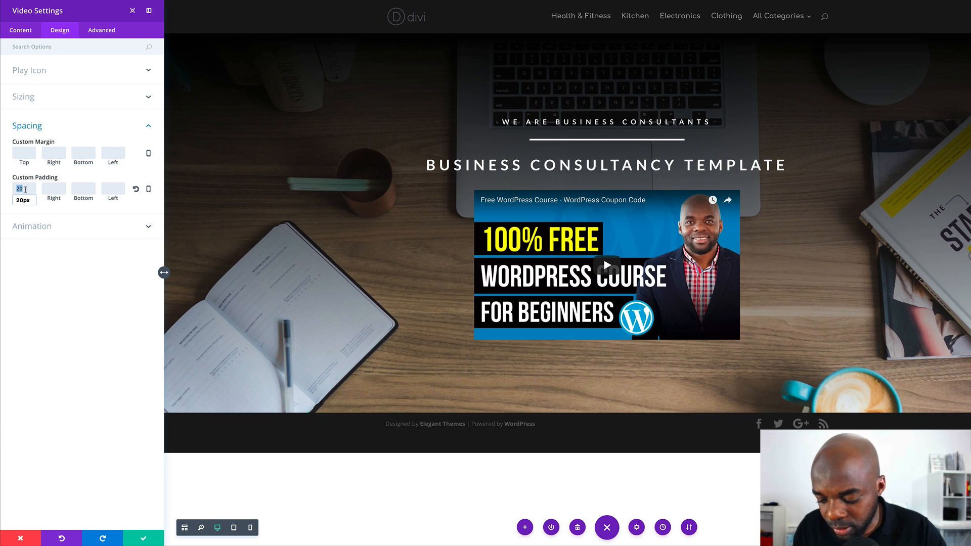
text(16)
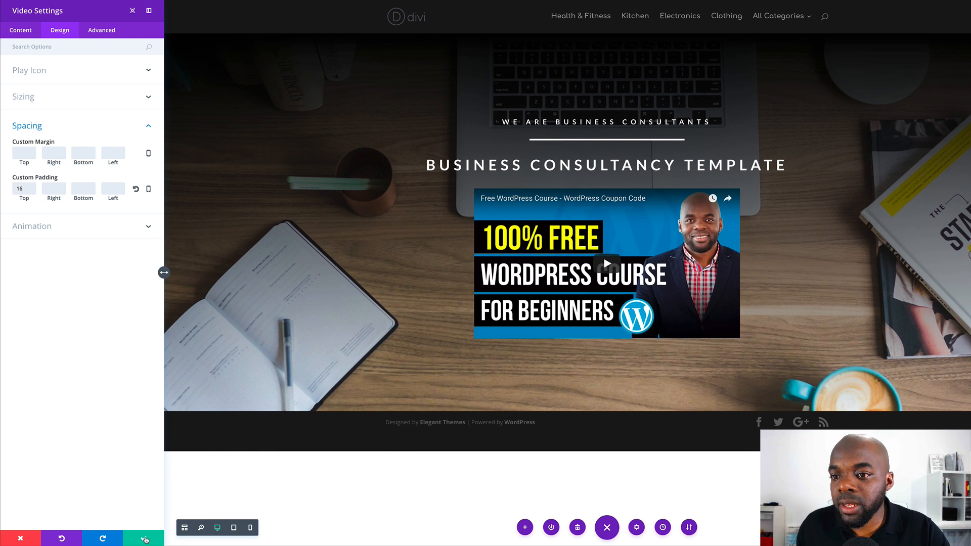
click(145, 539)
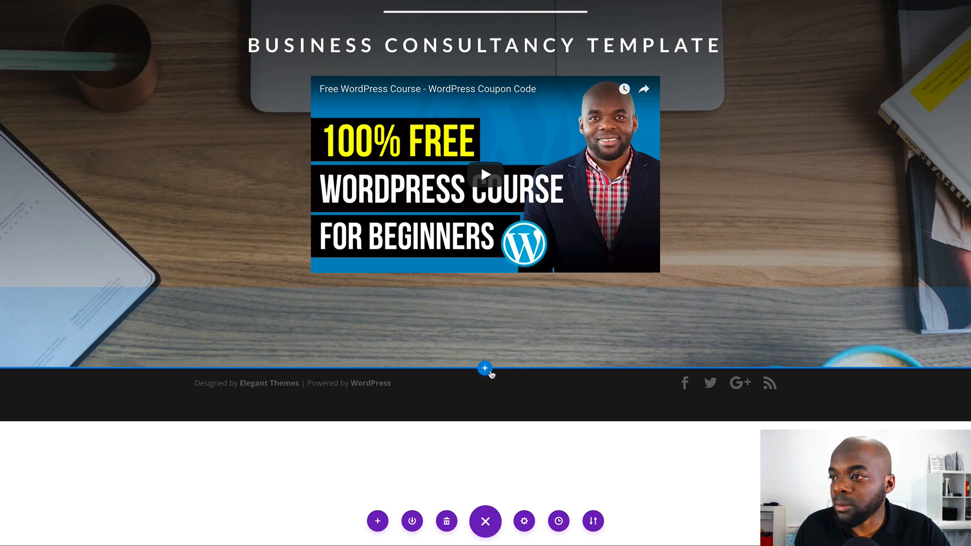
Add a regular section with a row of three equal columns below the hero section.
click(484, 370)
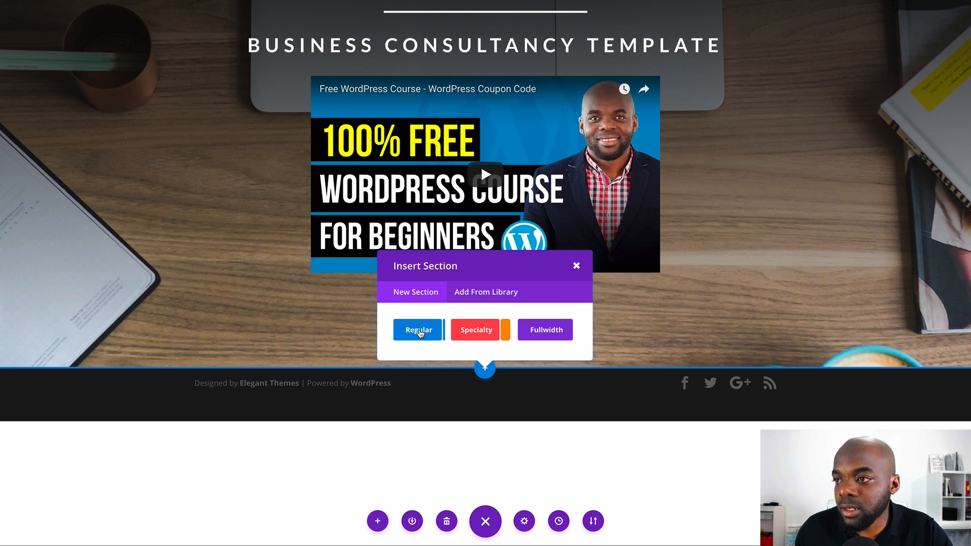
click(418, 331)
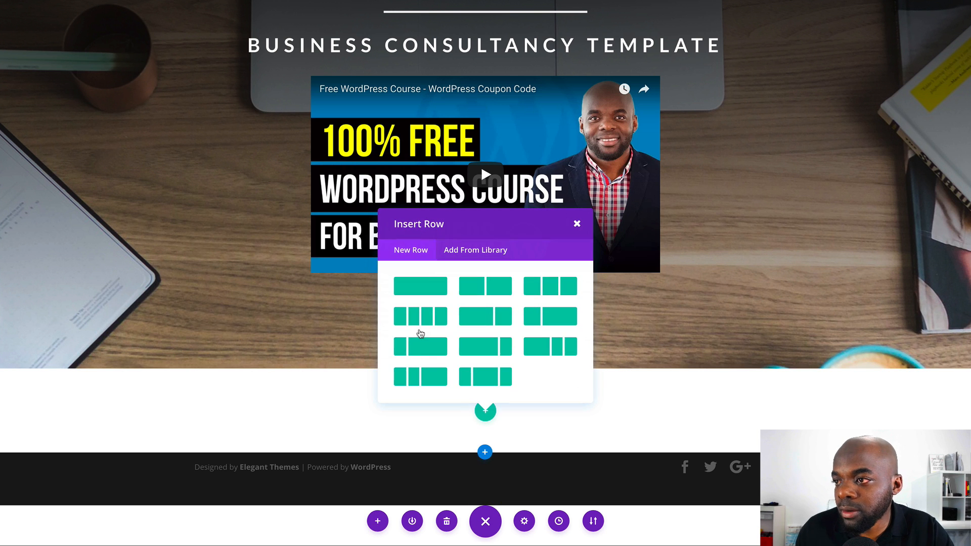
click(553, 285)
Insert an Image module in the row's first column, using the media library photo of a laptop and map on a desk.
scroll(430, 360, down, 1)
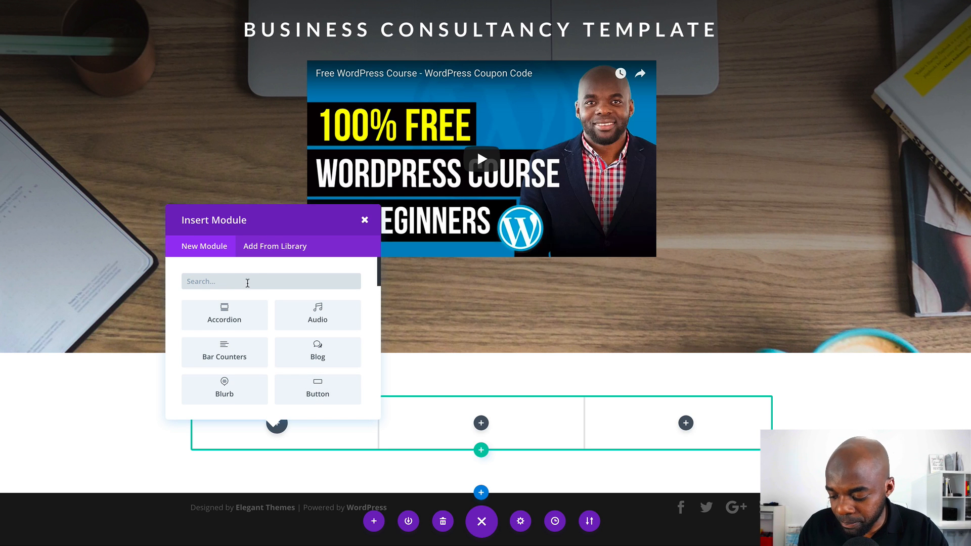
click(248, 283)
text(image)
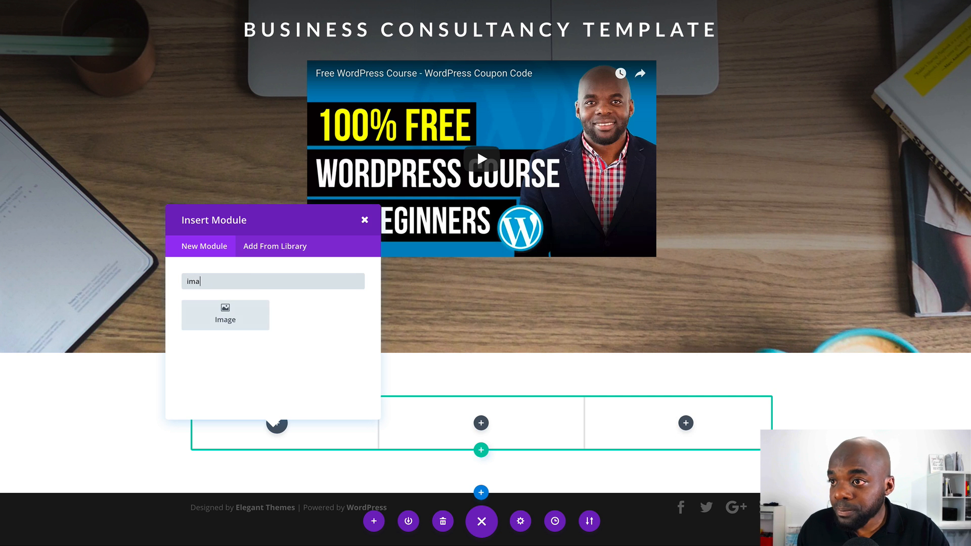
click(239, 312)
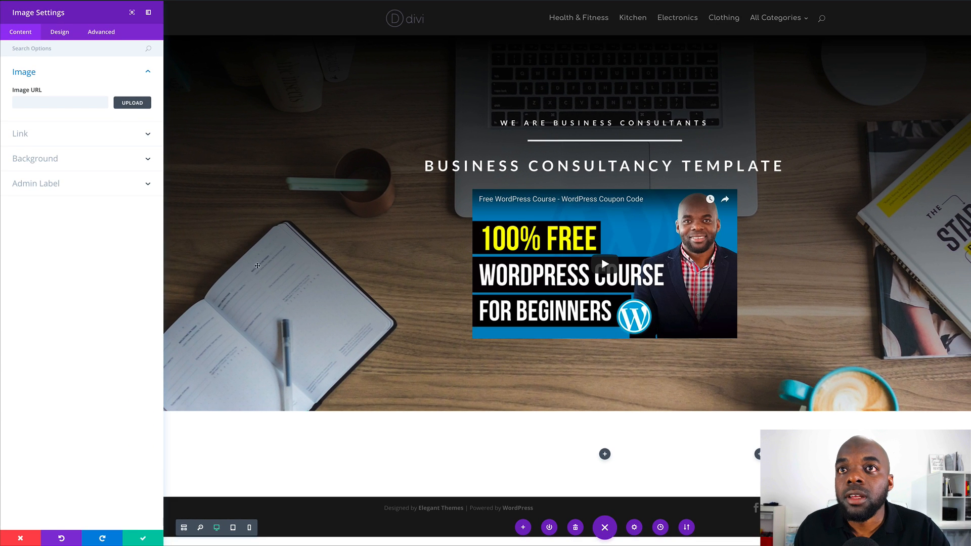
click(132, 103)
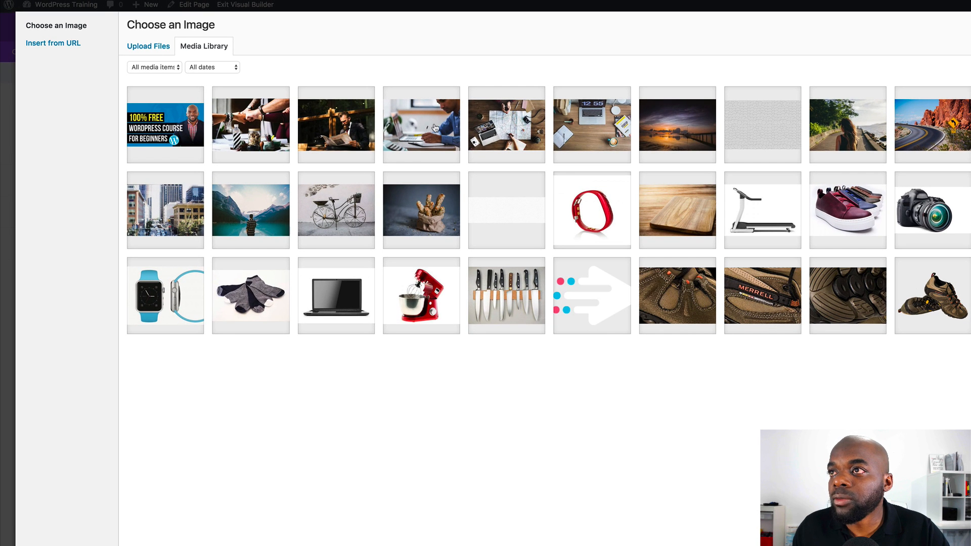
click(500, 133)
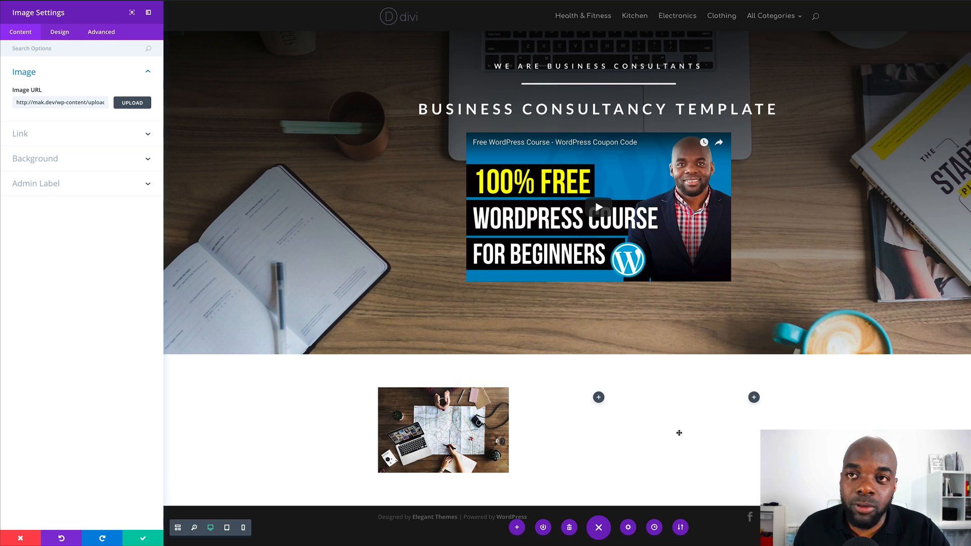
Give the image a Fade animation with a duration of 950ms and save its settings.
click(59, 32)
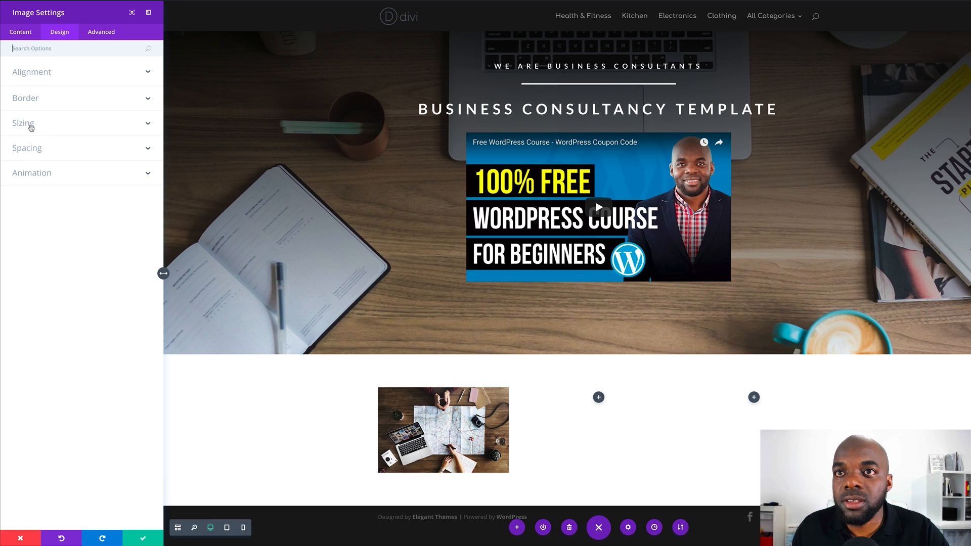
click(38, 174)
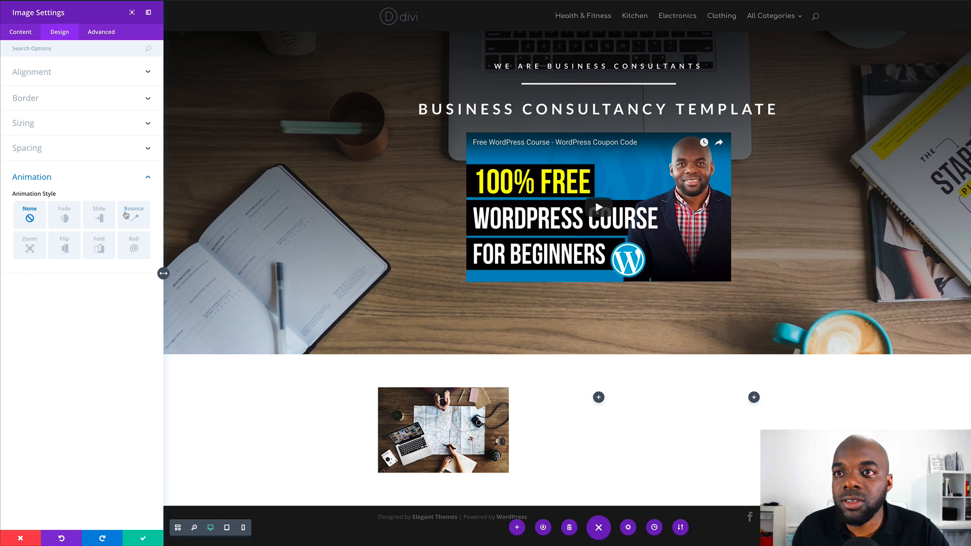
click(100, 214)
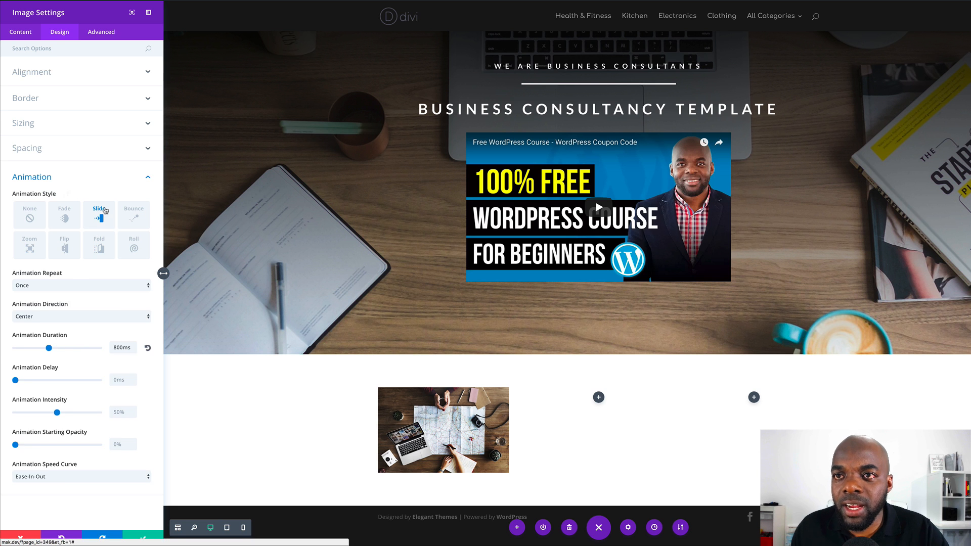
click(65, 217)
drag(49, 317, 56, 317)
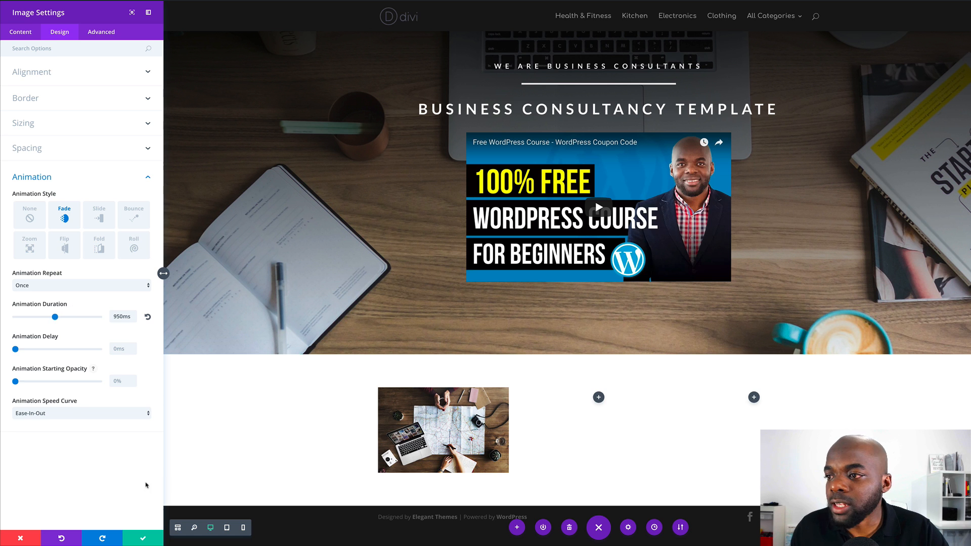
click(143, 539)
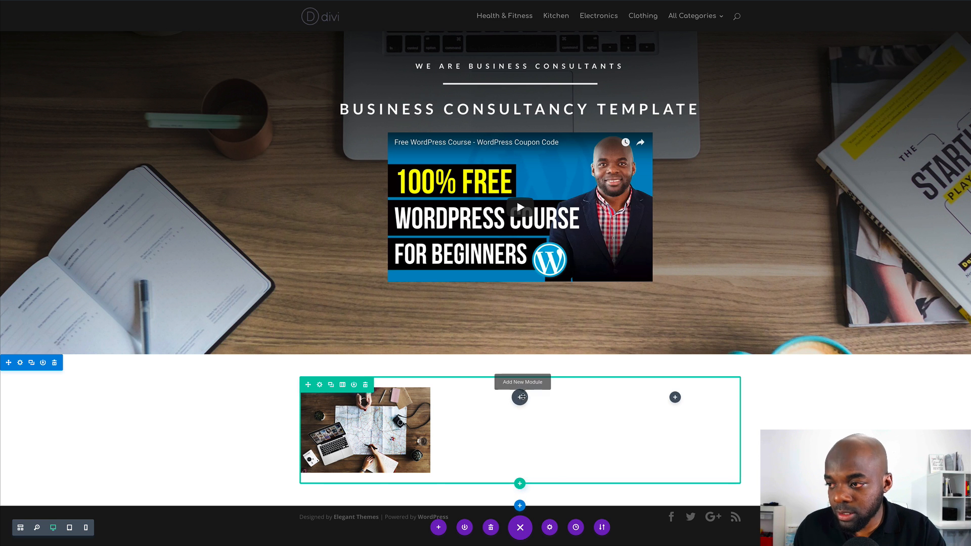
Paste copies of the image module into the row's second and third columns.
key(ctrl+v)
key(ctrl+v)
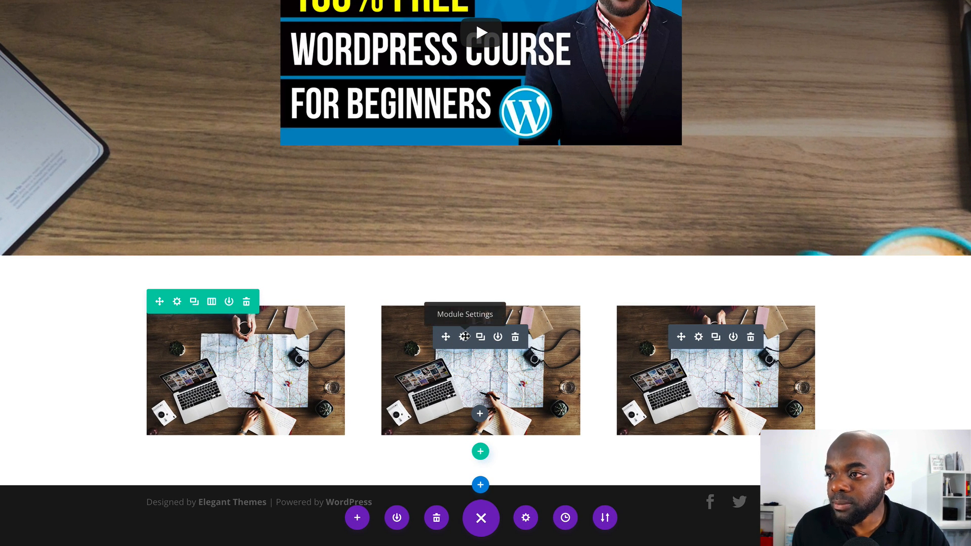
Replace the second column's image with the media library photo of a man writing beside a laptop, and save the settings.
click(463, 337)
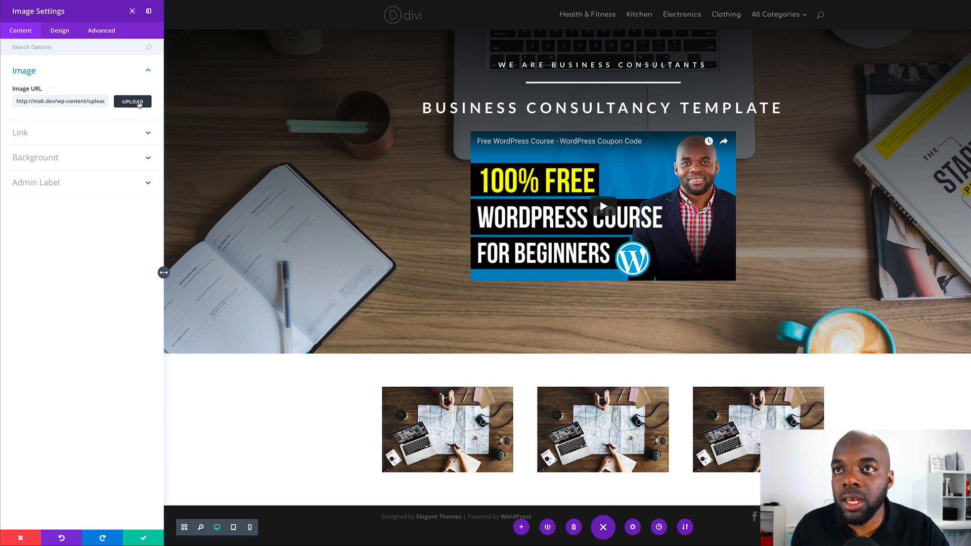
click(138, 103)
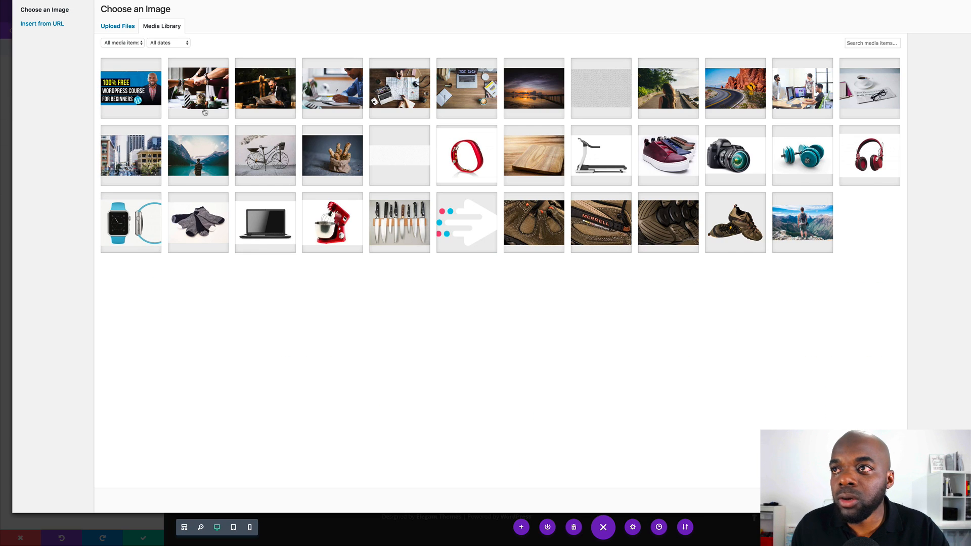
click(331, 91)
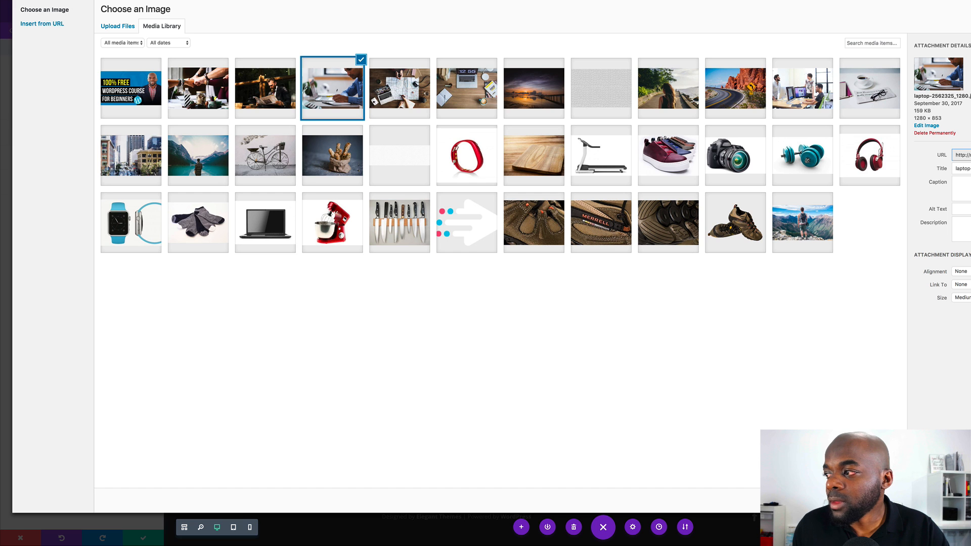
click(966, 501)
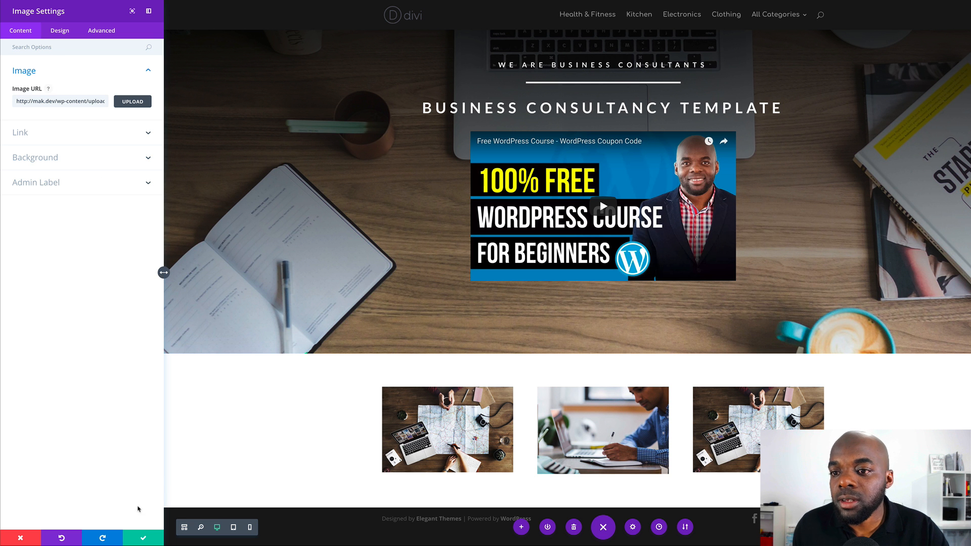
click(143, 537)
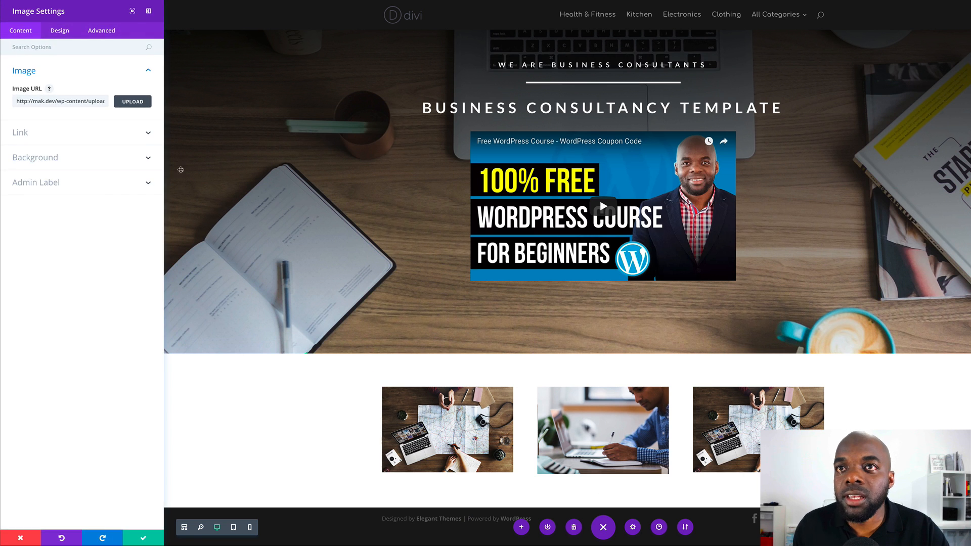
Replace the third column's image with the media library photo of a bearded man reading a newspaper, and save the settings.
click(133, 101)
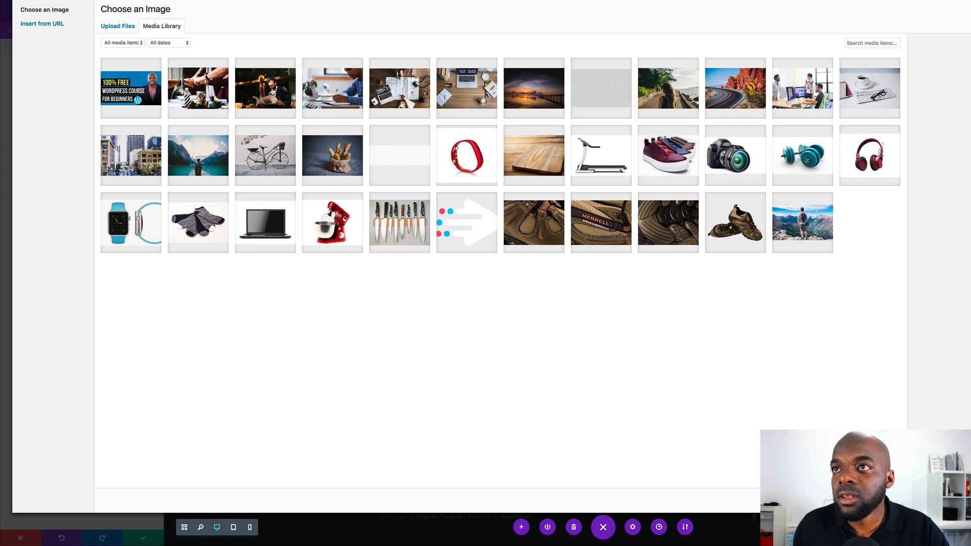
click(279, 101)
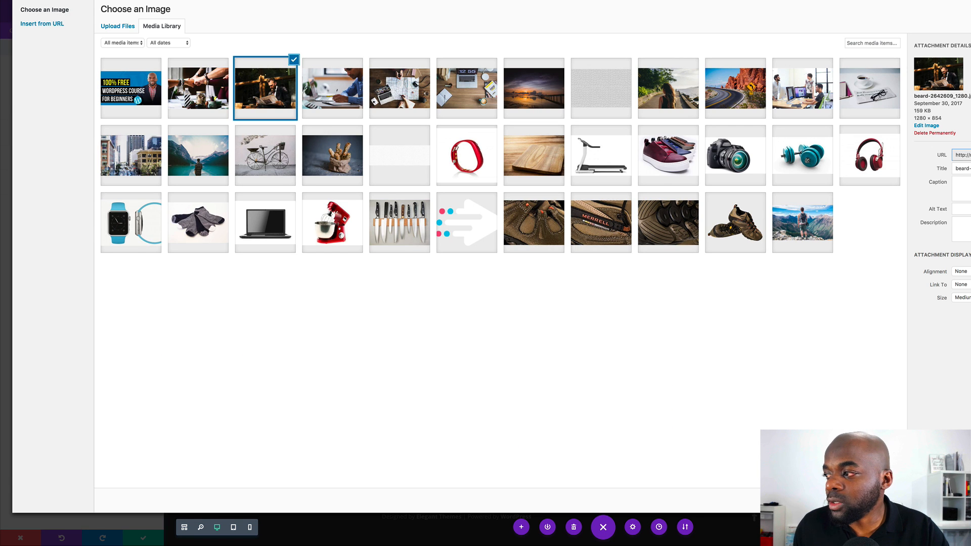
click(967, 501)
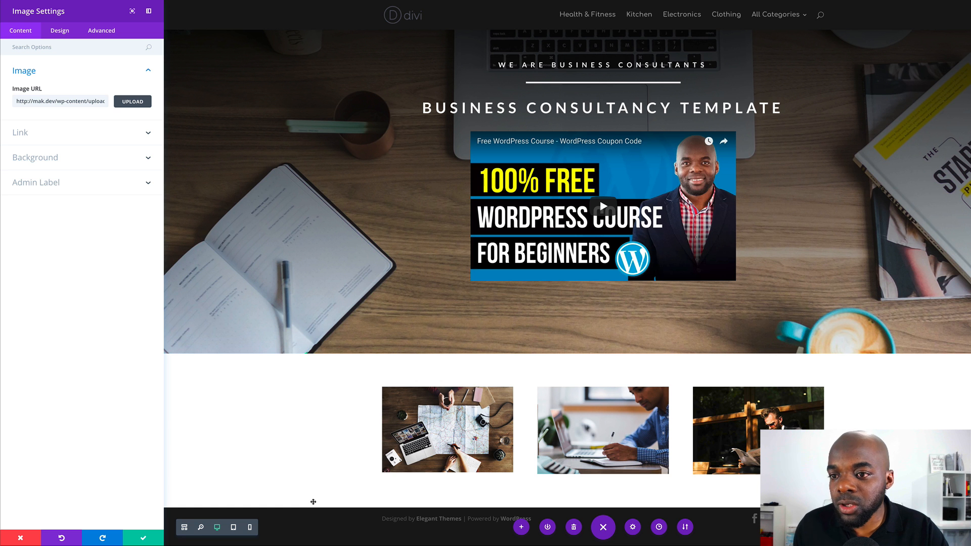
click(142, 539)
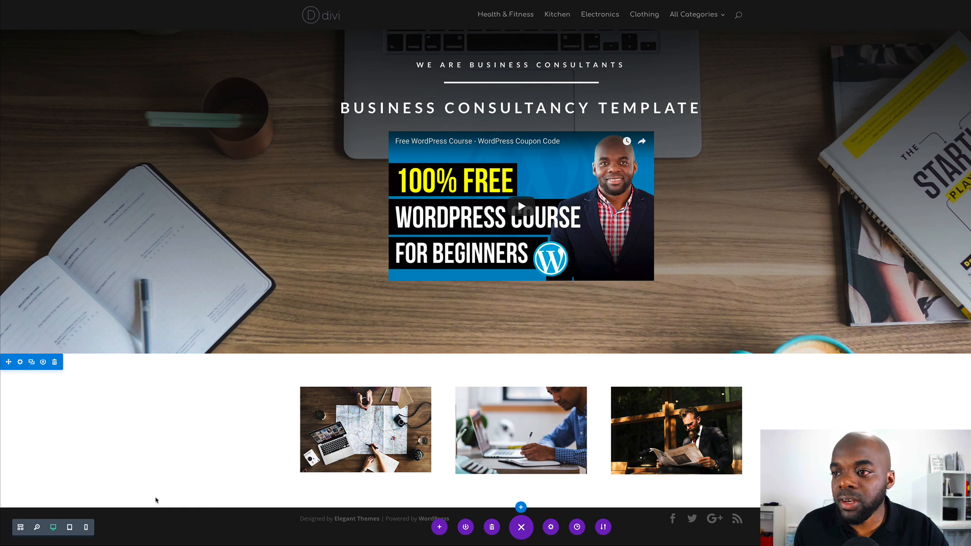
Insert a Text module under the first image: "Praesent dapibus, neque id cursus faucibus, tortor neque egestas augue, eu vulputate magna eros eu erat. Aliquam erat volutpat.".
mouse_move(362, 455)
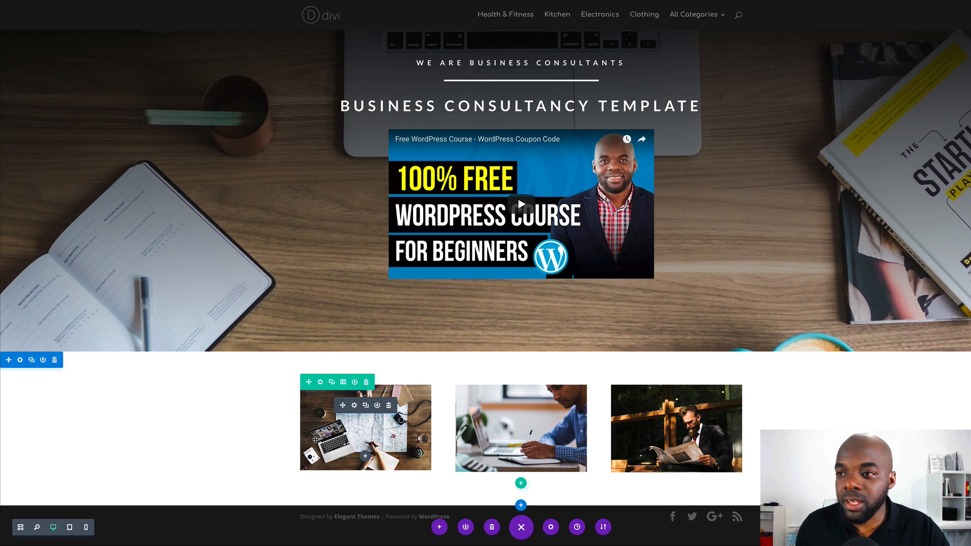
click(366, 457)
text(text)
click(352, 374)
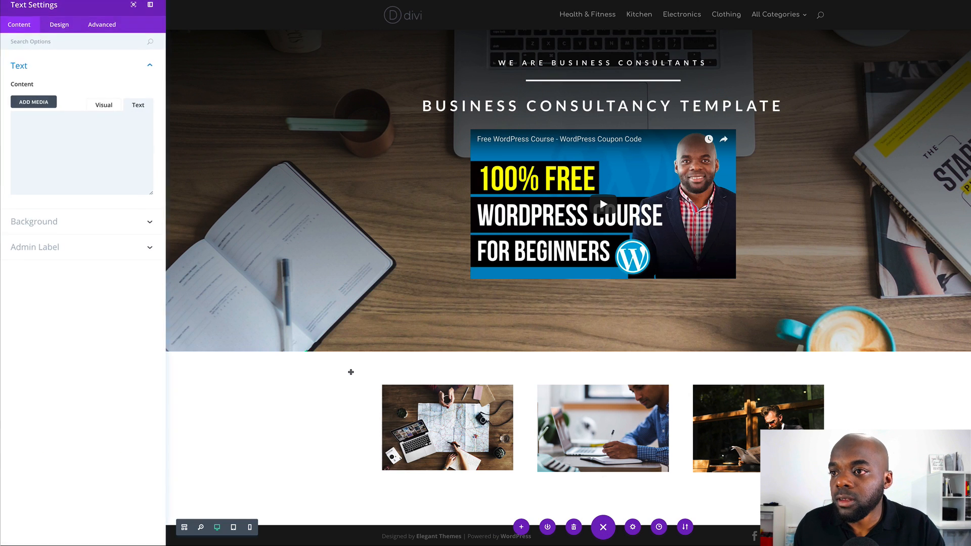
click(101, 142)
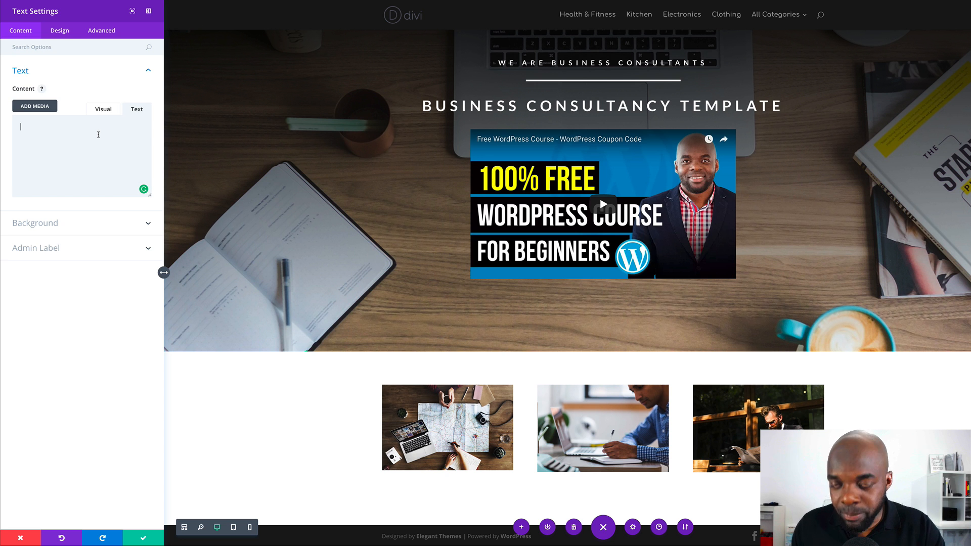
text(Praesent dapibus, neque id cursus faucibus, tortor neque egestas augue, eu vulputate magna eros eu erat. Aliquam erat volutpat.)
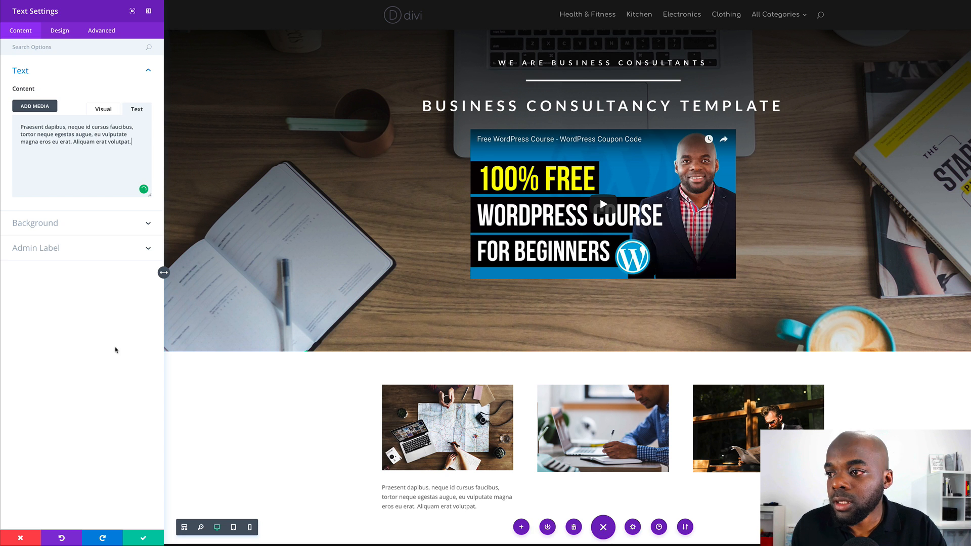
Set the new text's font size to 16px and its color to red #d13434, and save the module settings.
click(63, 32)
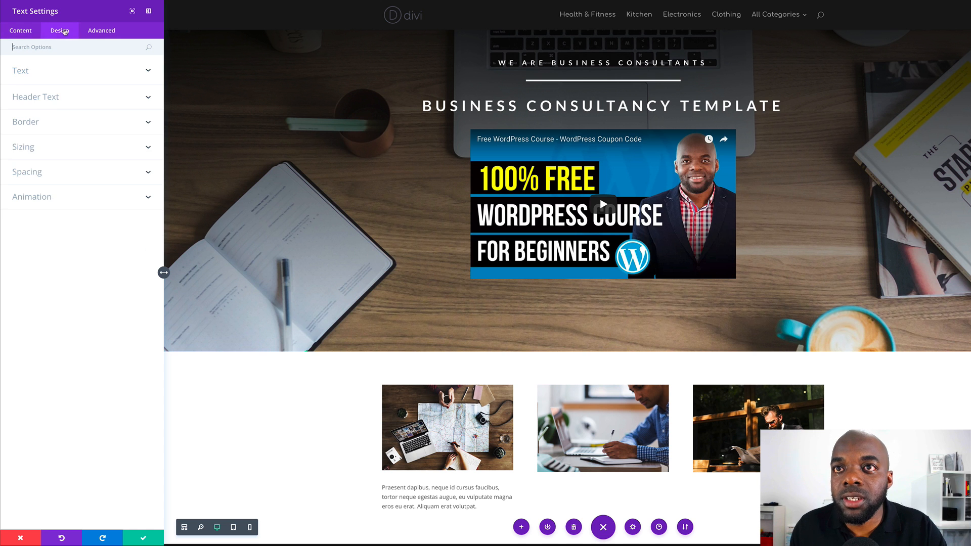
click(28, 73)
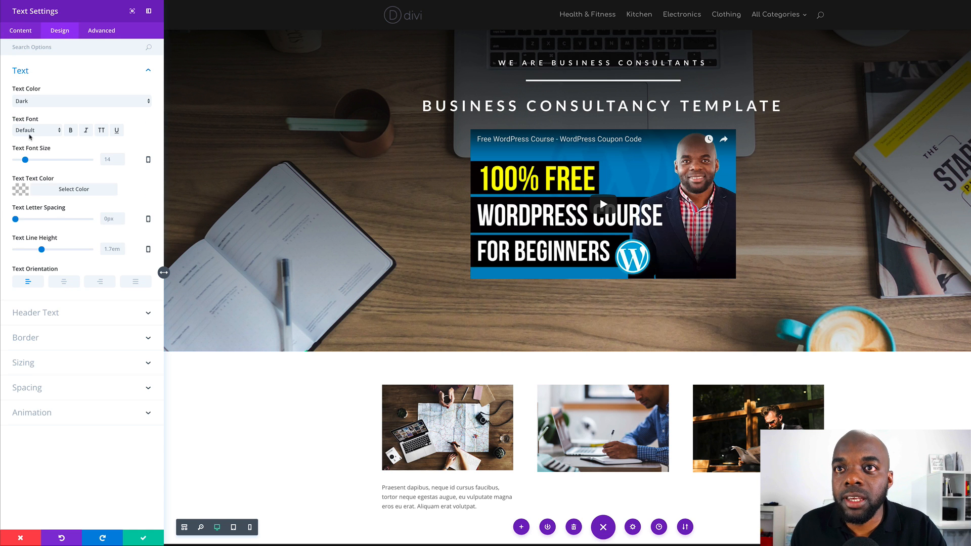
drag(26, 161, 27, 162)
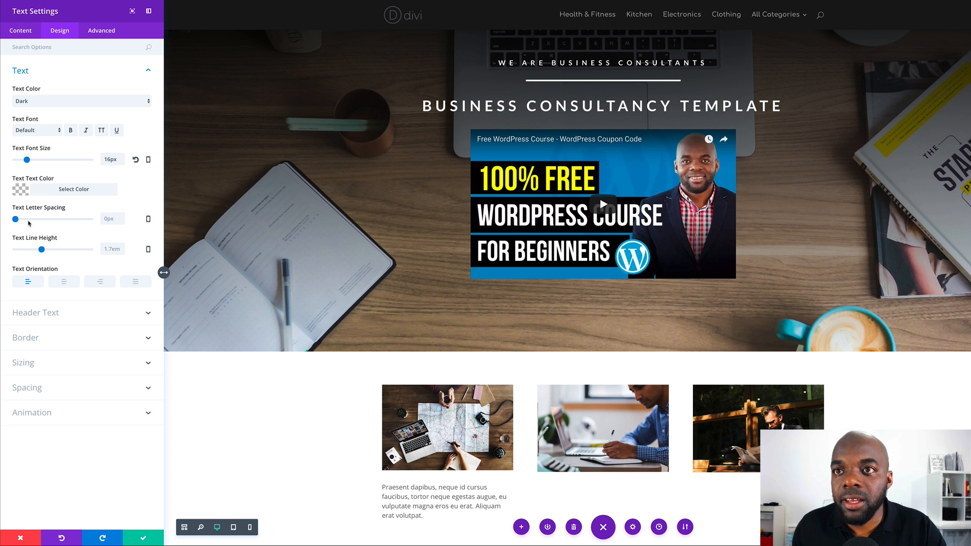
click(22, 191)
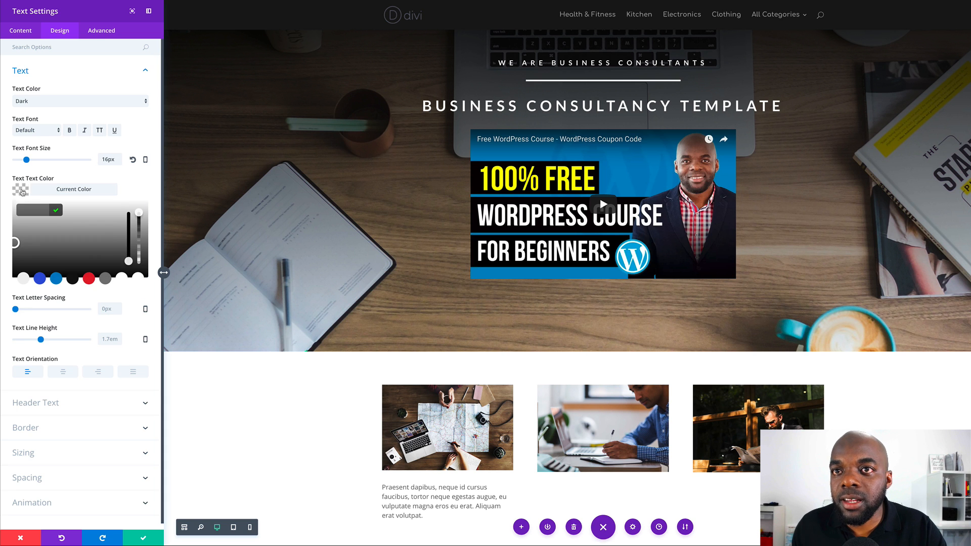
click(89, 279)
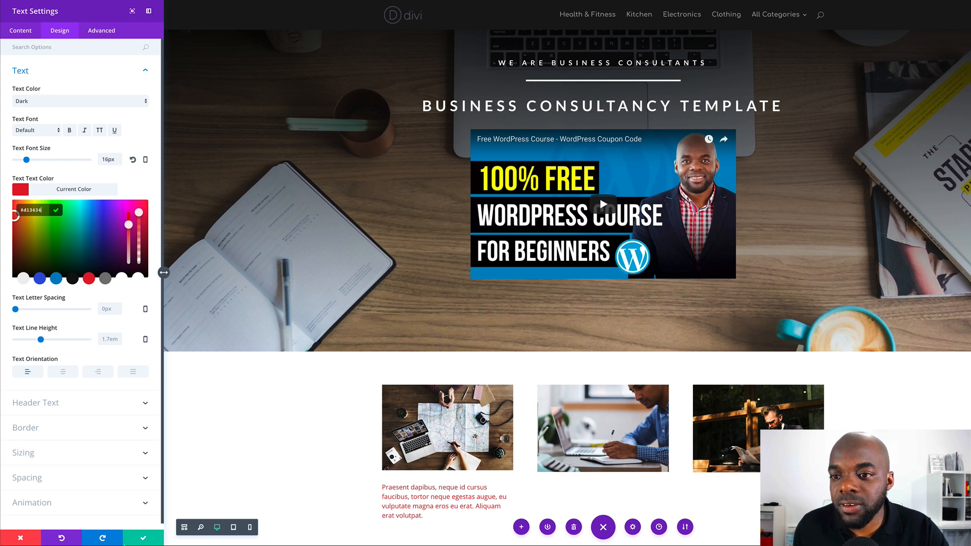
click(143, 539)
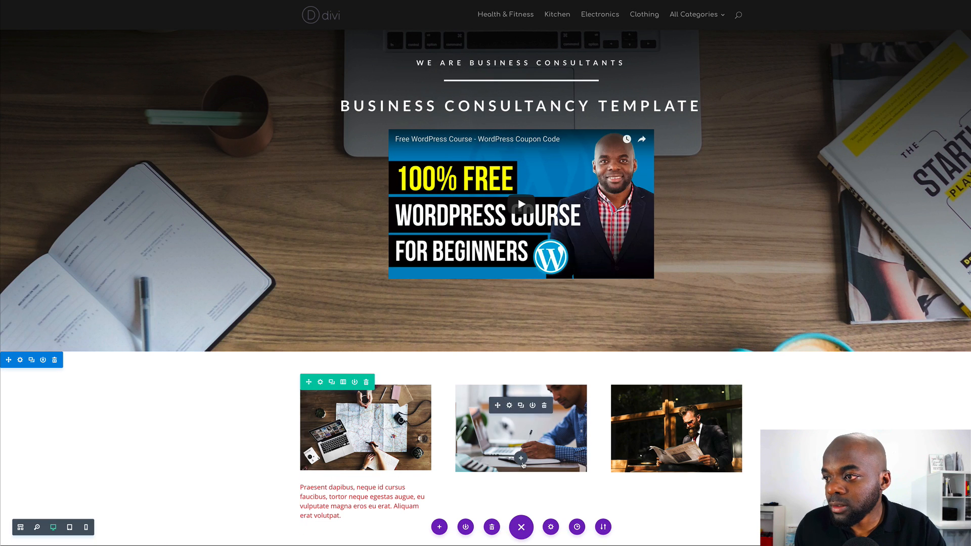
Paste copies of the red Text module below the images in the second and third columns.
key(ctrl+v)
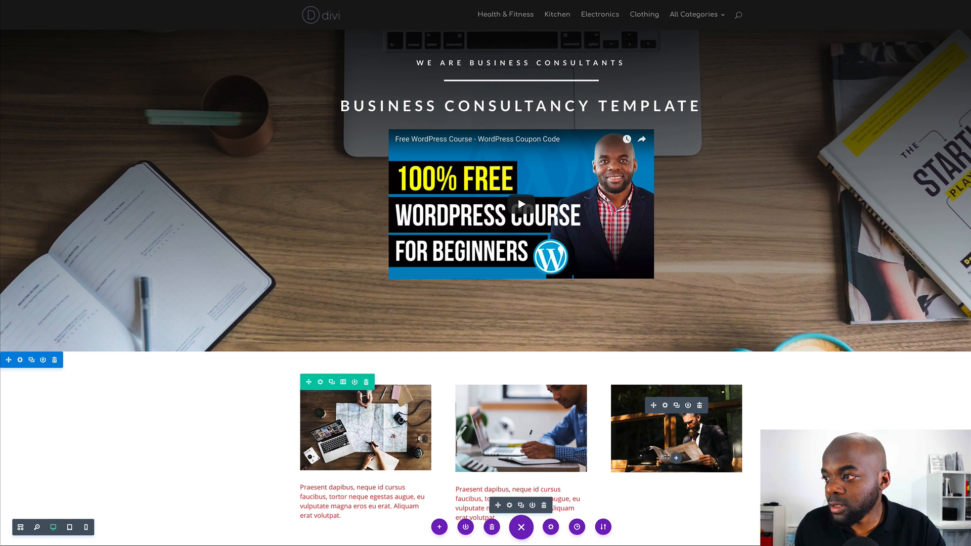
key(ctrl+v)
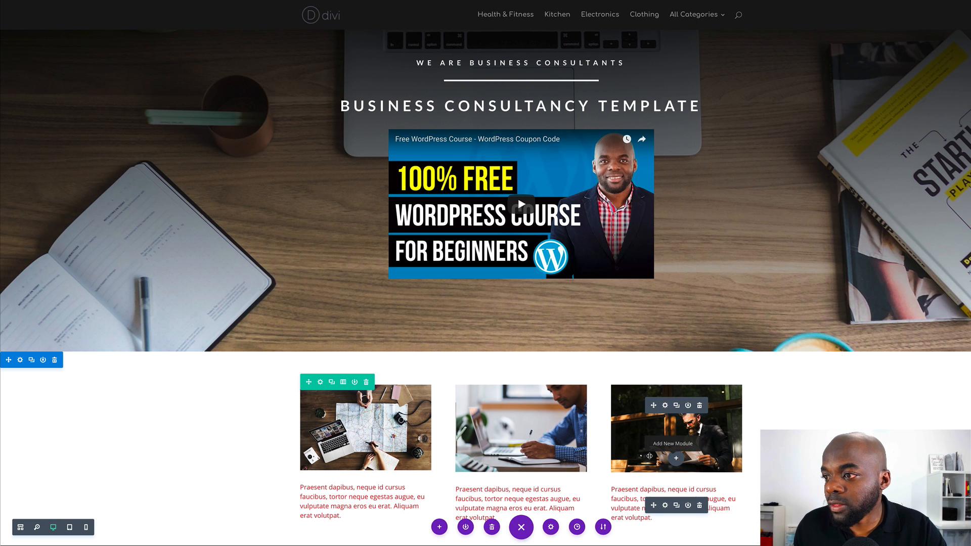
scroll(199, 463, down, 1)
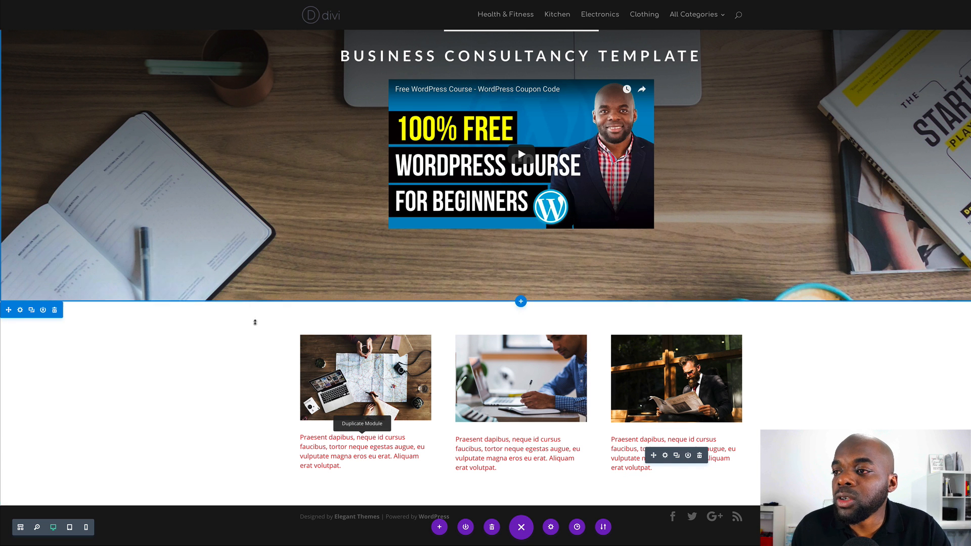
In the wireframe view, duplicate the hero section's Divider module and move the copy below the Video module.
scroll(263, 344, up, 2)
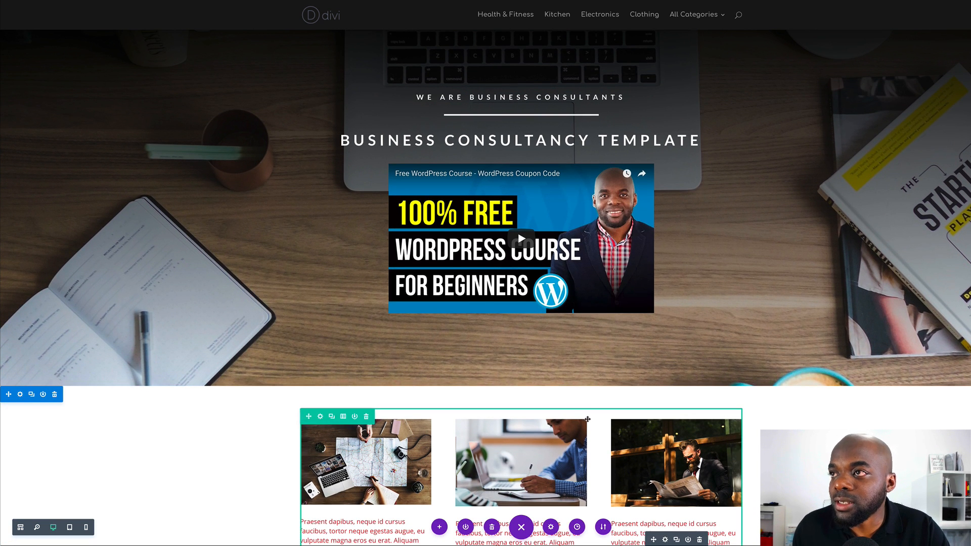
scroll(288, 320, up, 1)
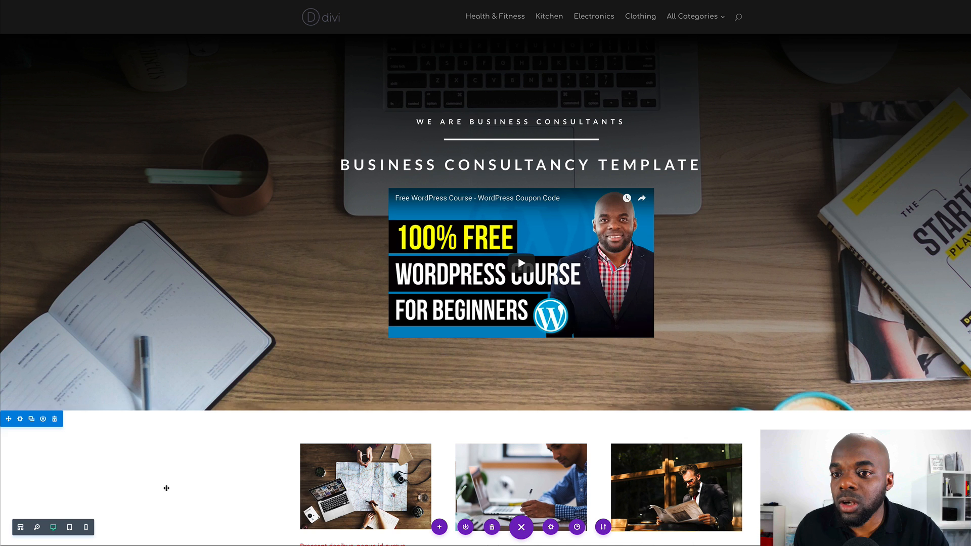
click(21, 527)
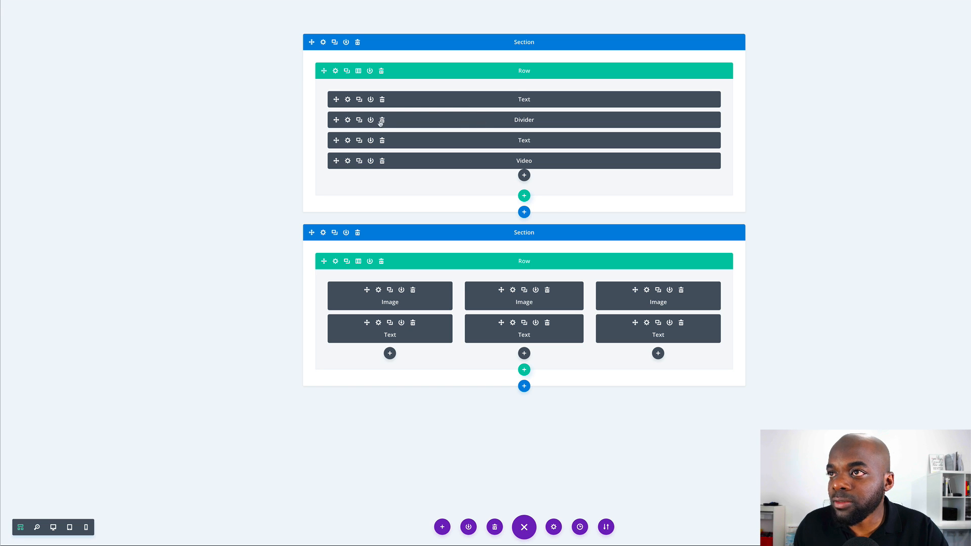
click(360, 120)
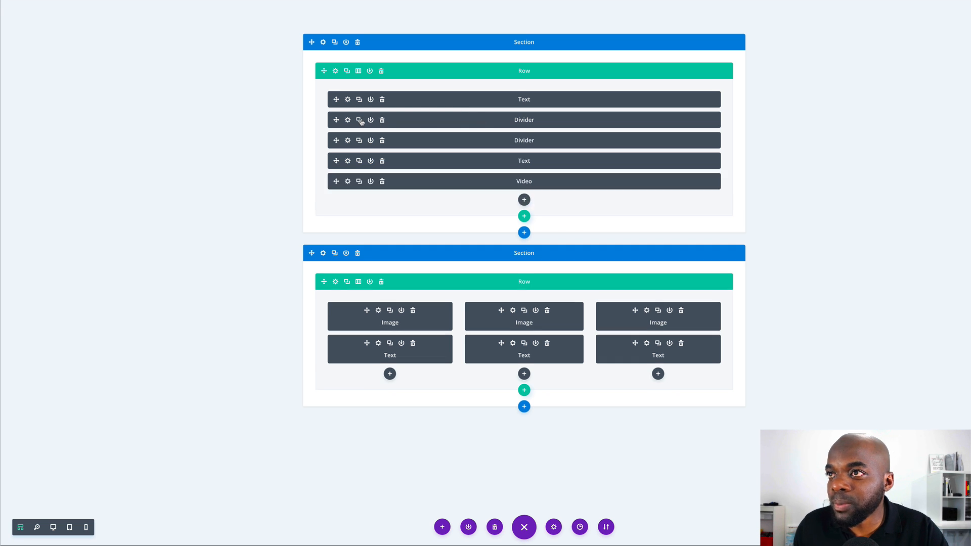
drag(482, 148, 498, 282)
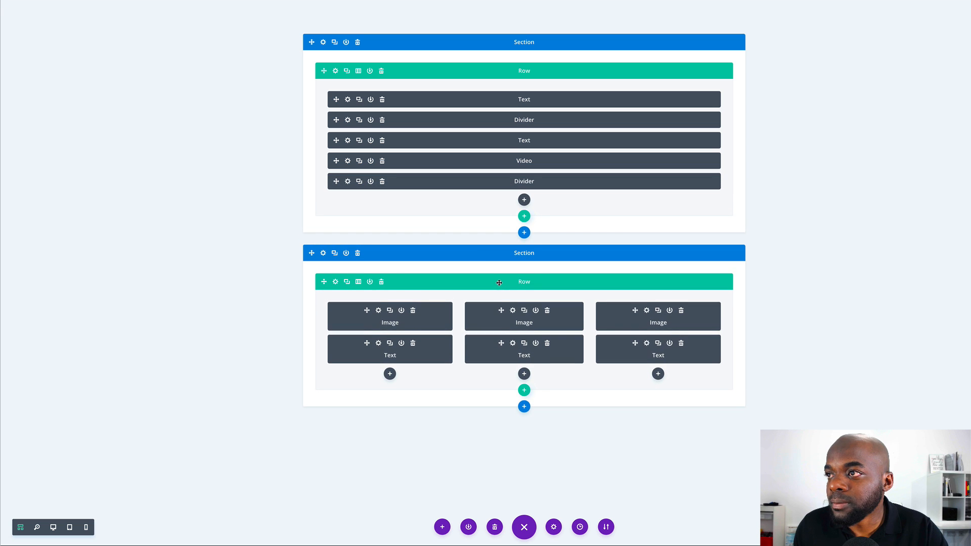
Add a single-column row below the three-column image row and move the copied Divider module into it.
click(524, 390)
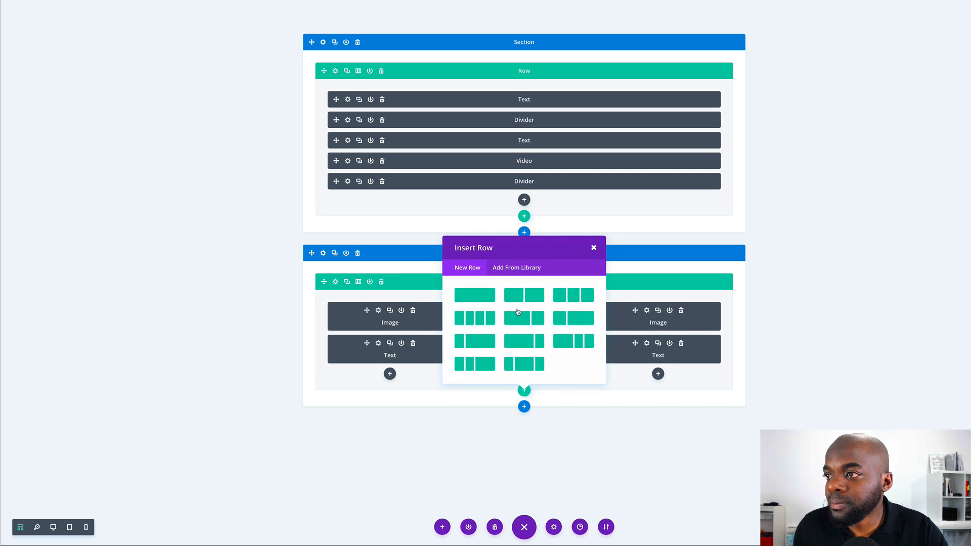
click(484, 298)
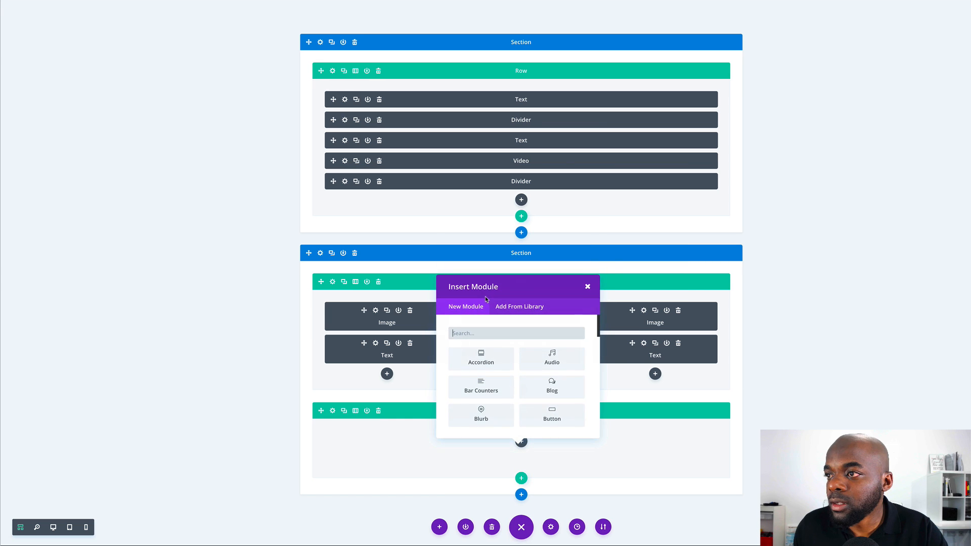
click(588, 288)
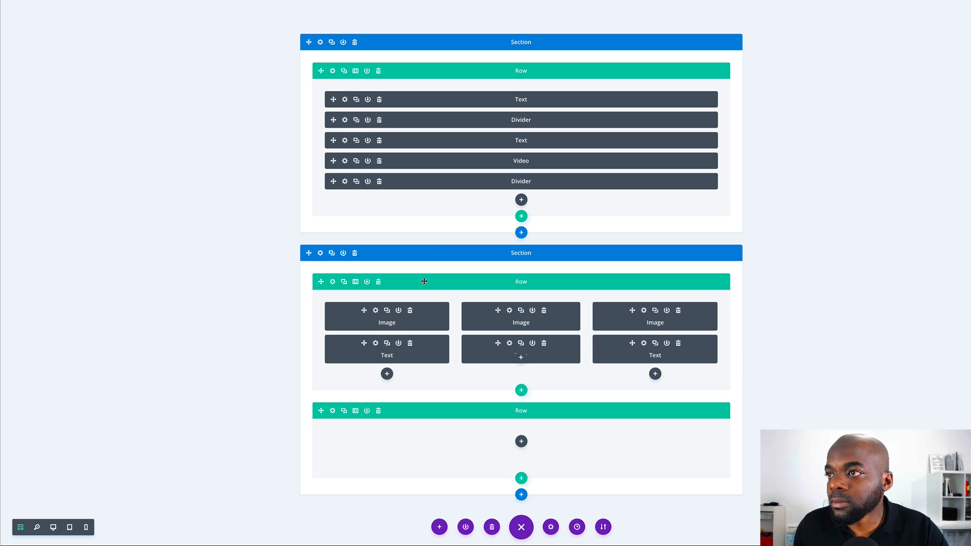
drag(450, 188, 461, 450)
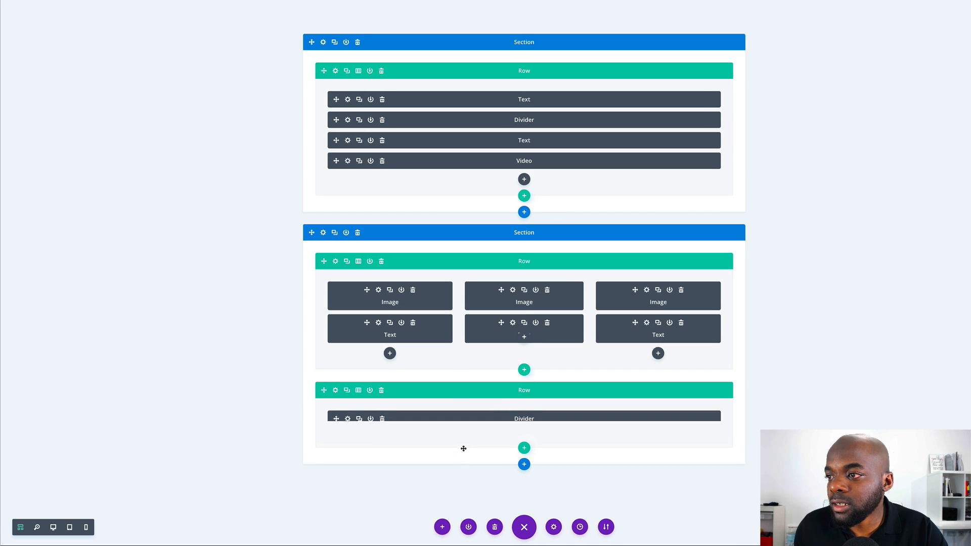
Place a duplicate of the hero's first Text module above the new row's divider, and move that row above the three-column image row.
click(359, 99)
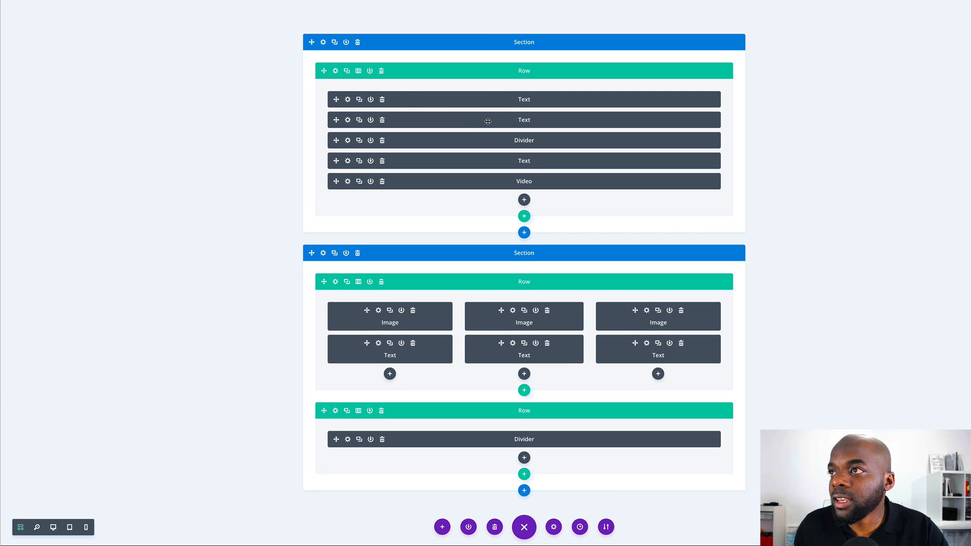
drag(486, 120, 500, 407)
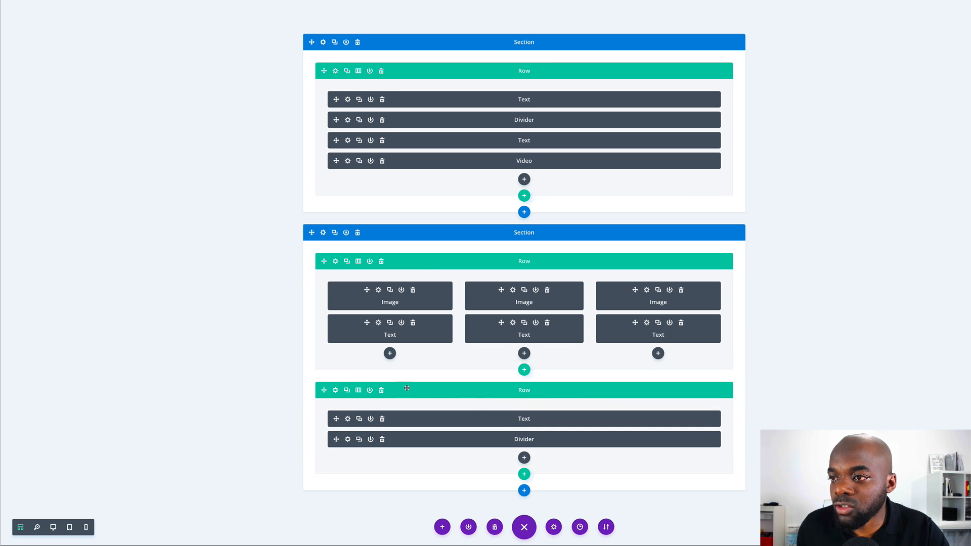
drag(412, 391, 411, 270)
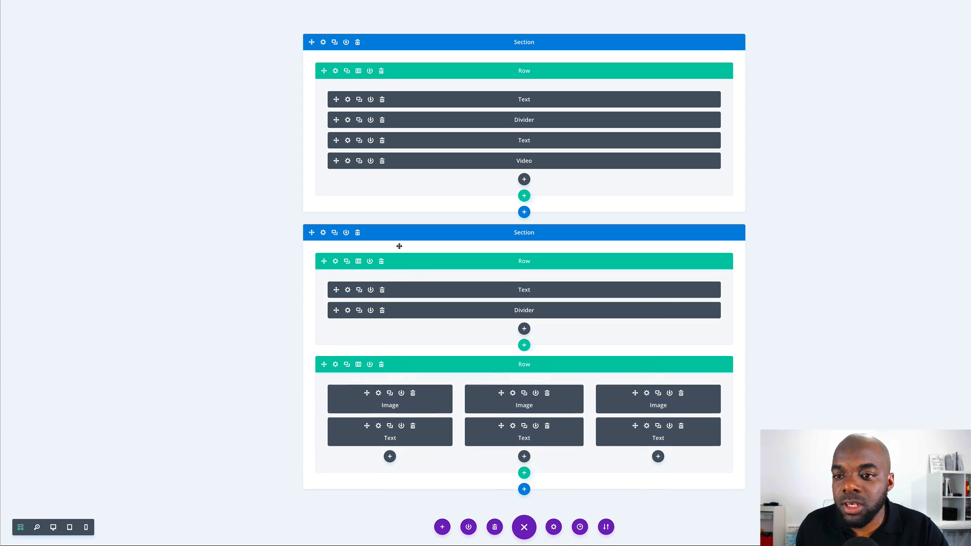
click(53, 527)
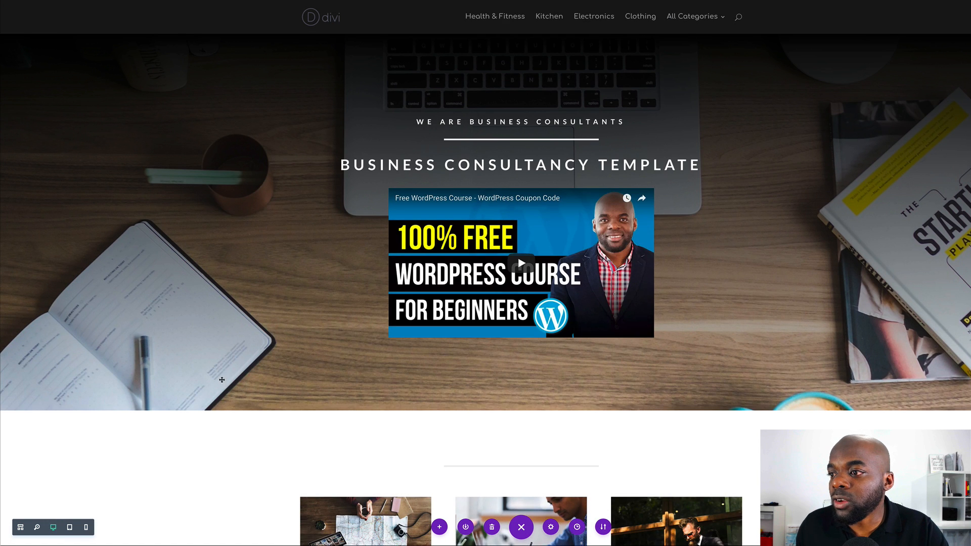
Set the text colour of the duplicated "WE ARE BUSINESS CONSULTANTS" heading above the three-column image row to the palette red and save it.
scroll(230, 364, down, 3)
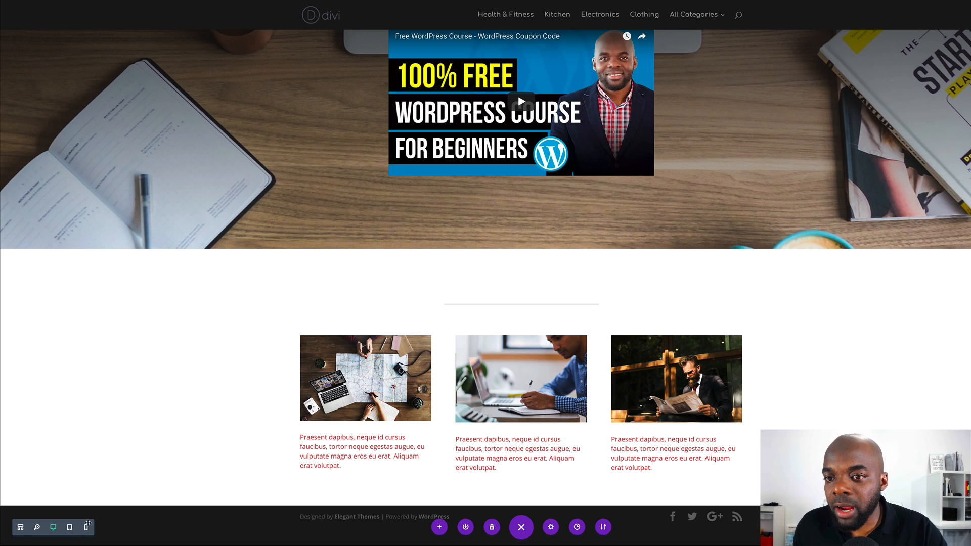
click(20, 527)
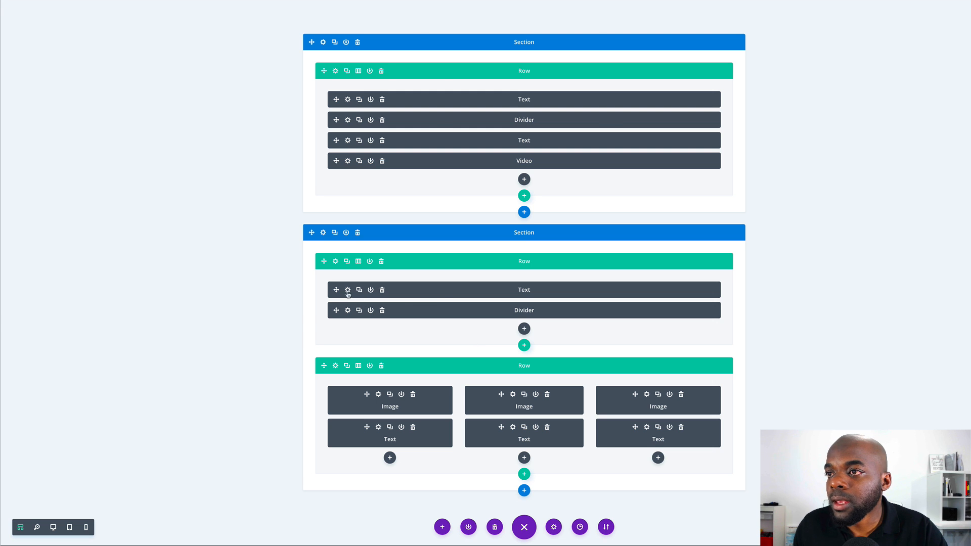
click(347, 290)
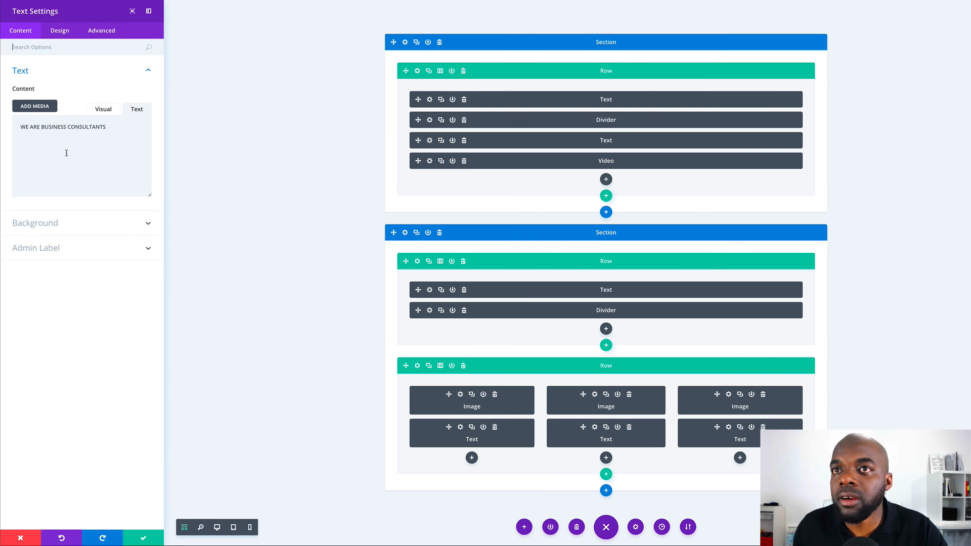
click(61, 31)
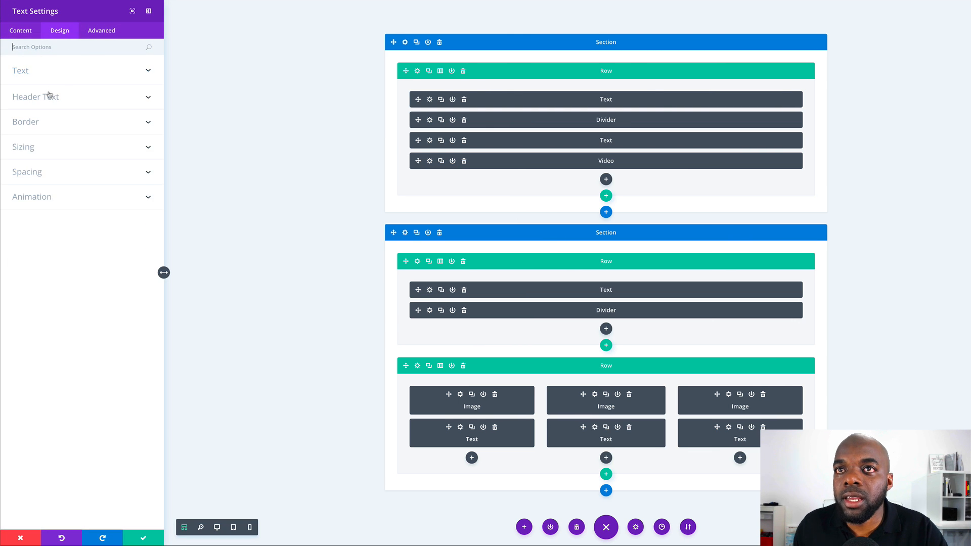
click(26, 73)
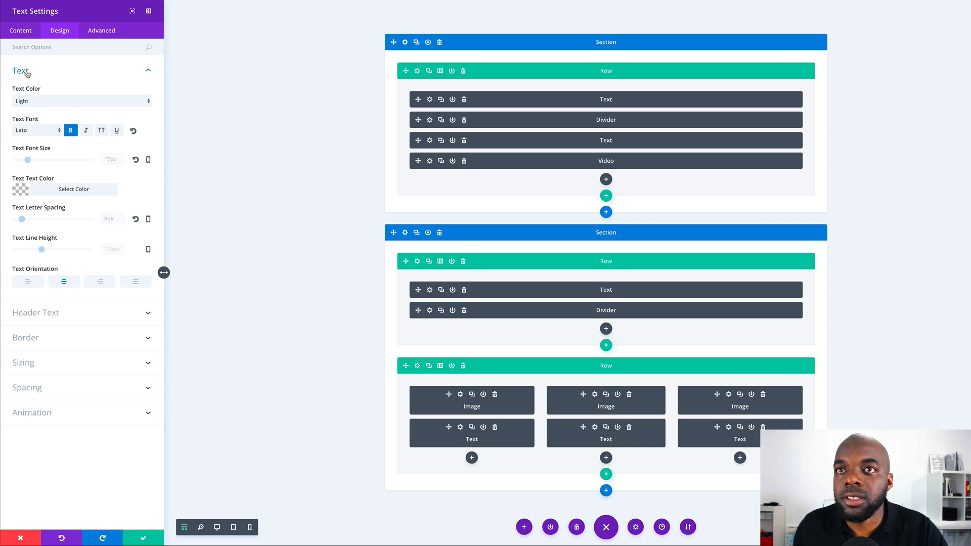
click(20, 189)
click(89, 278)
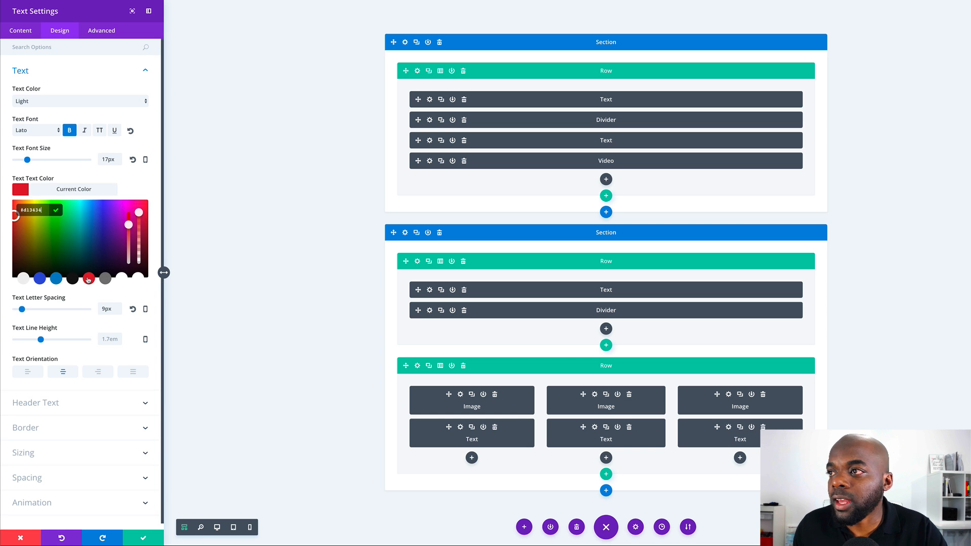
click(217, 528)
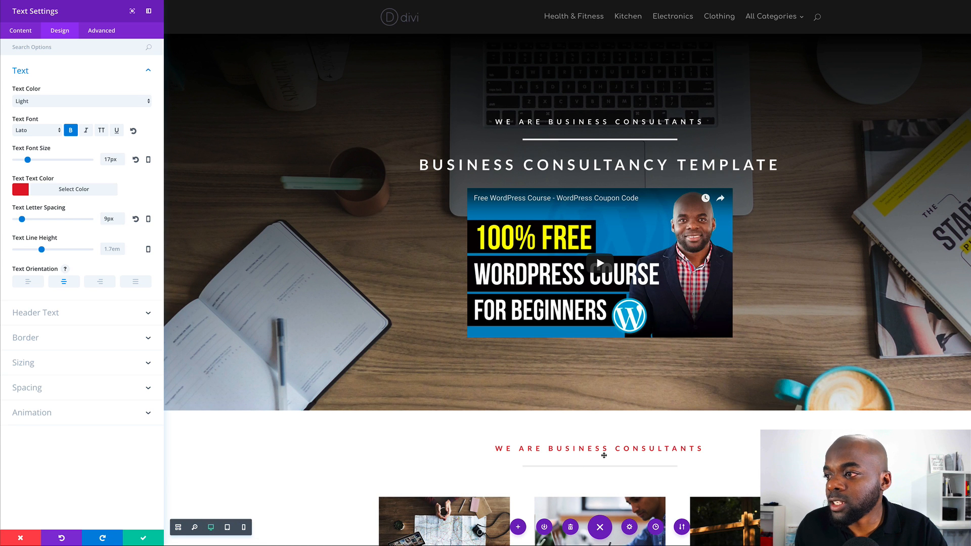
scroll(537, 451, down, 3)
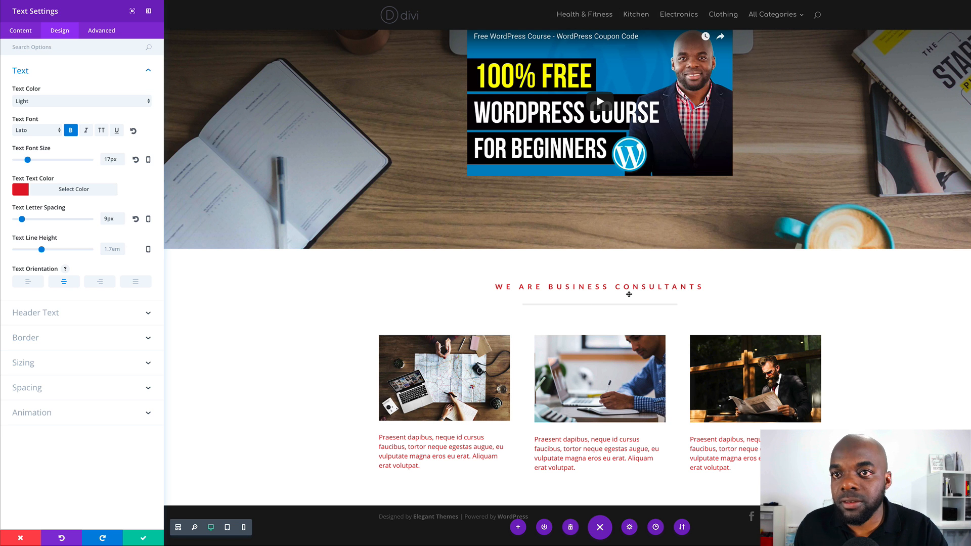
click(143, 538)
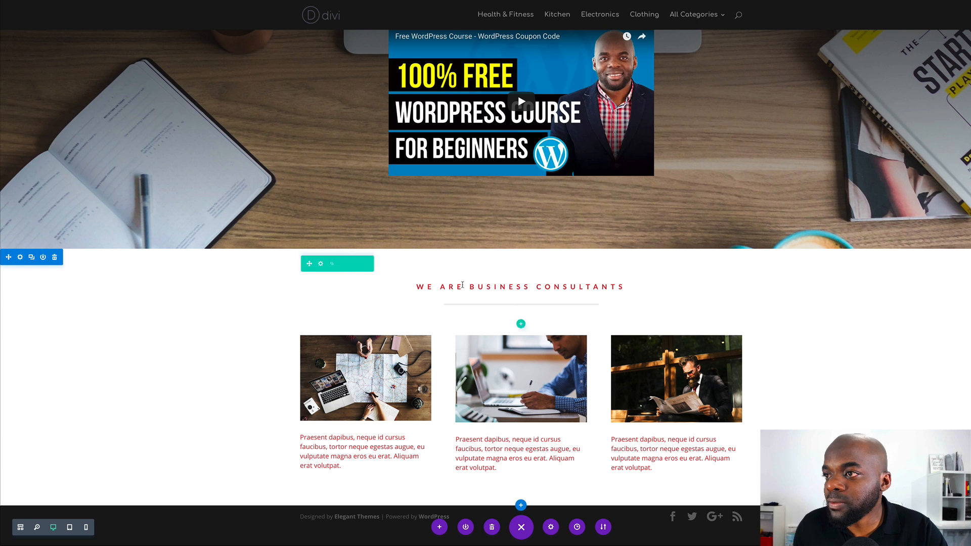
Set the colour of the divider below the red heading to the palette red.
click(510, 308)
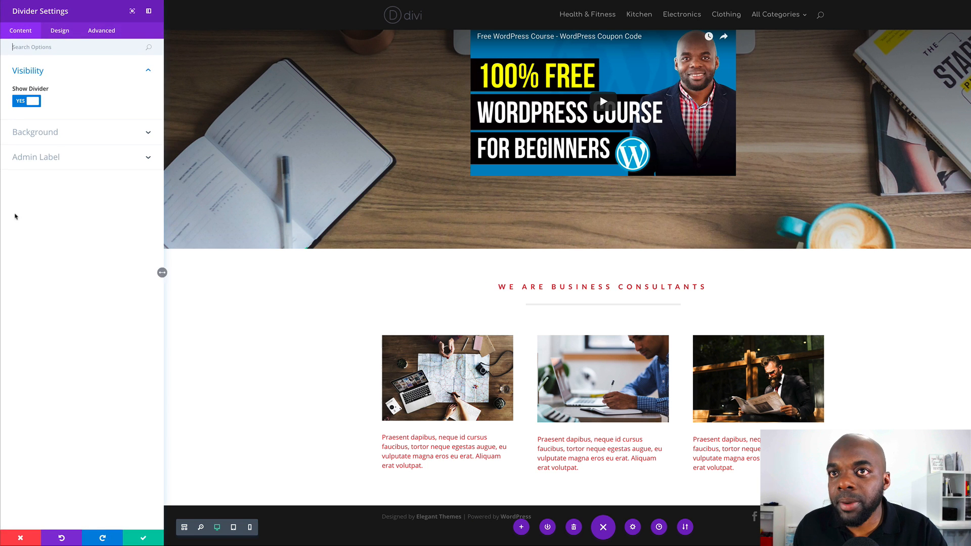
click(60, 31)
click(29, 72)
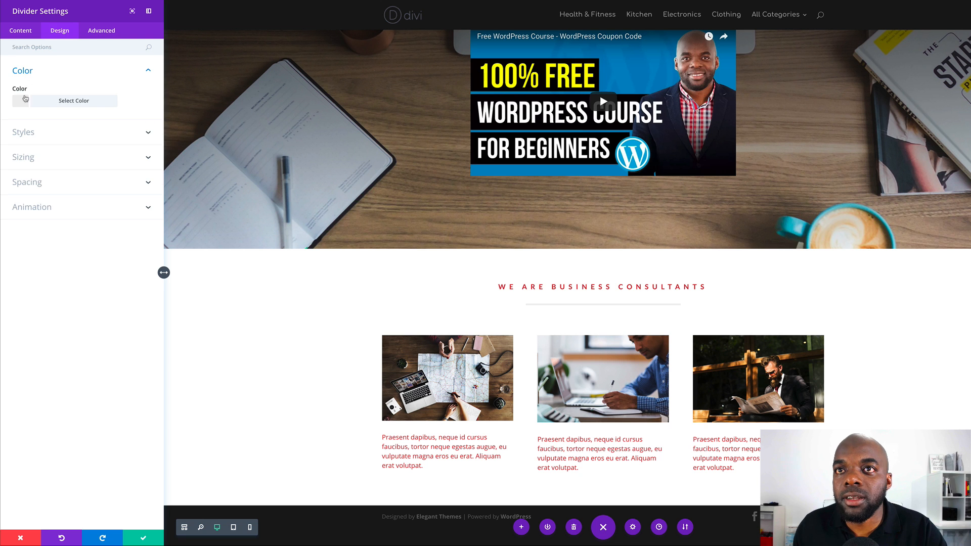
click(23, 101)
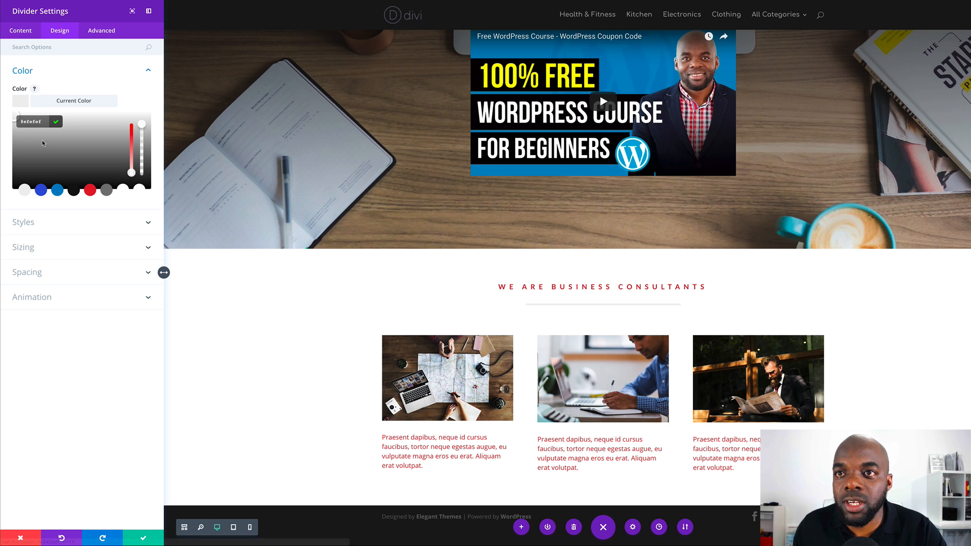
click(90, 190)
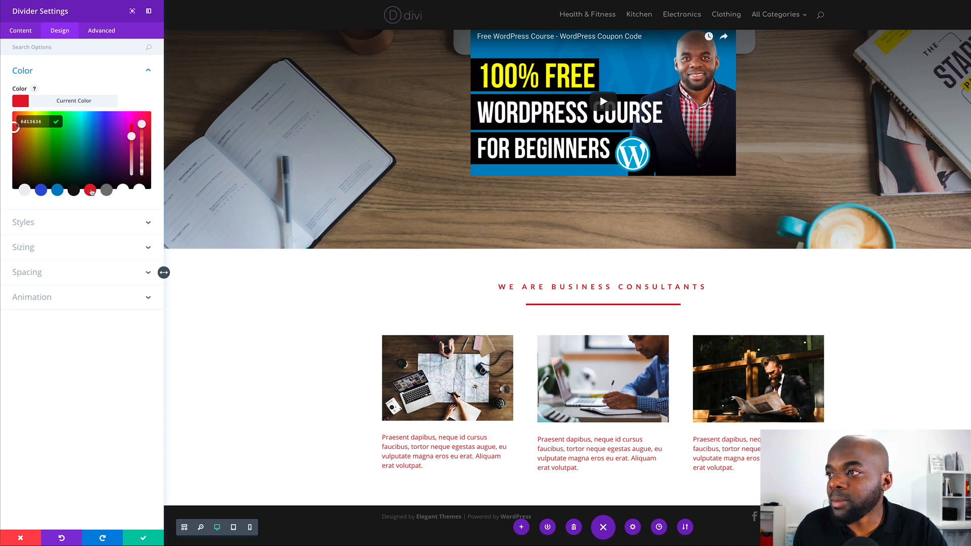
Try the light blue, dark blue and grey palette colours on the heading divider and return it to red.
click(57, 190)
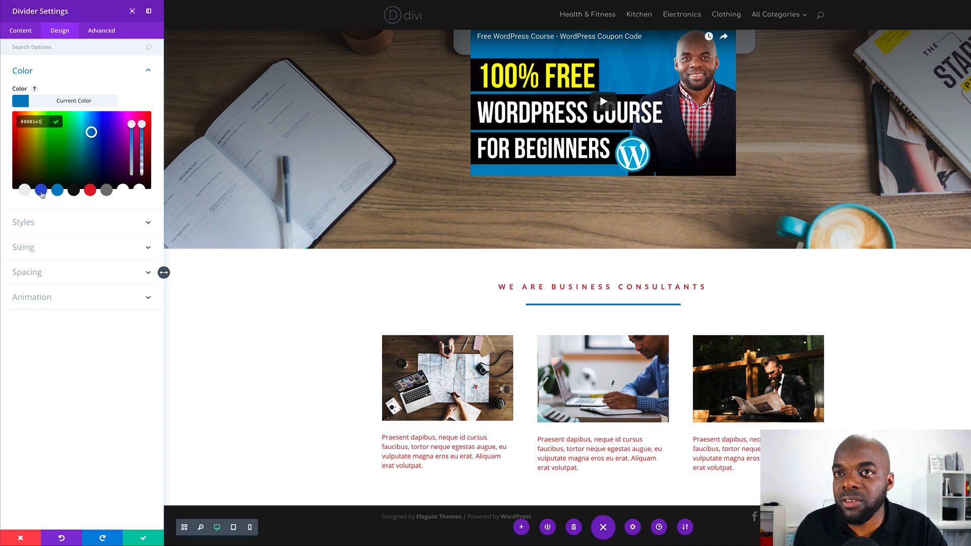
click(41, 191)
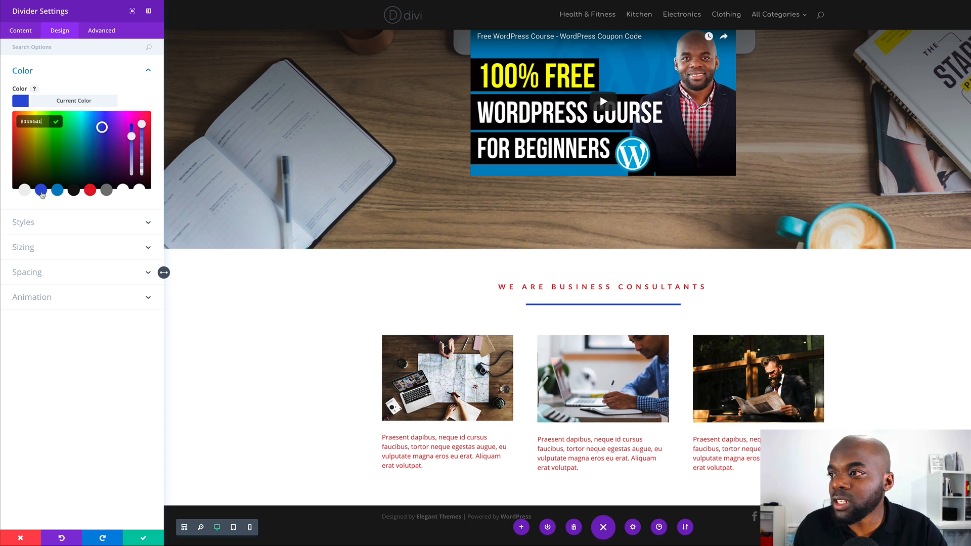
click(104, 191)
click(90, 192)
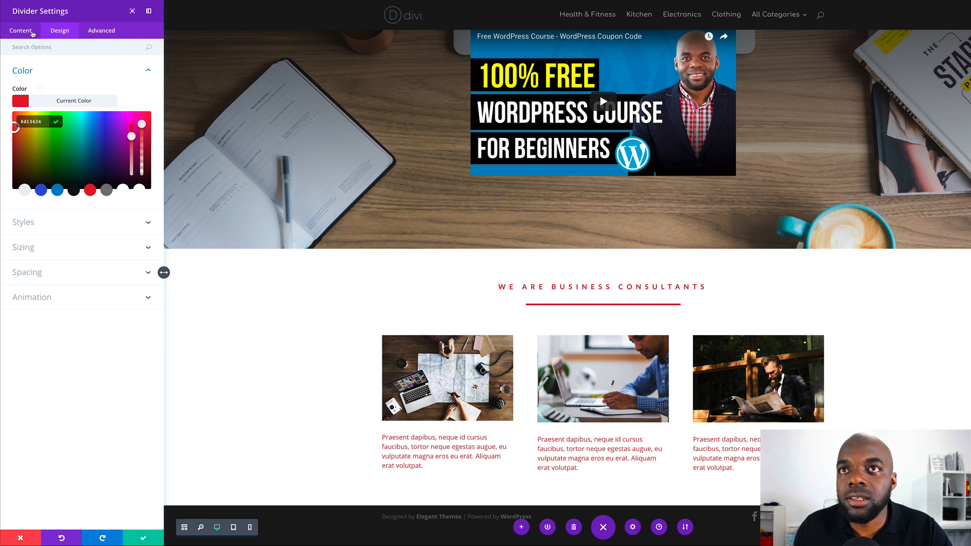
Set the heading divider's weight to 3px and its width to 30%, and save the divider settings.
click(57, 223)
click(43, 195)
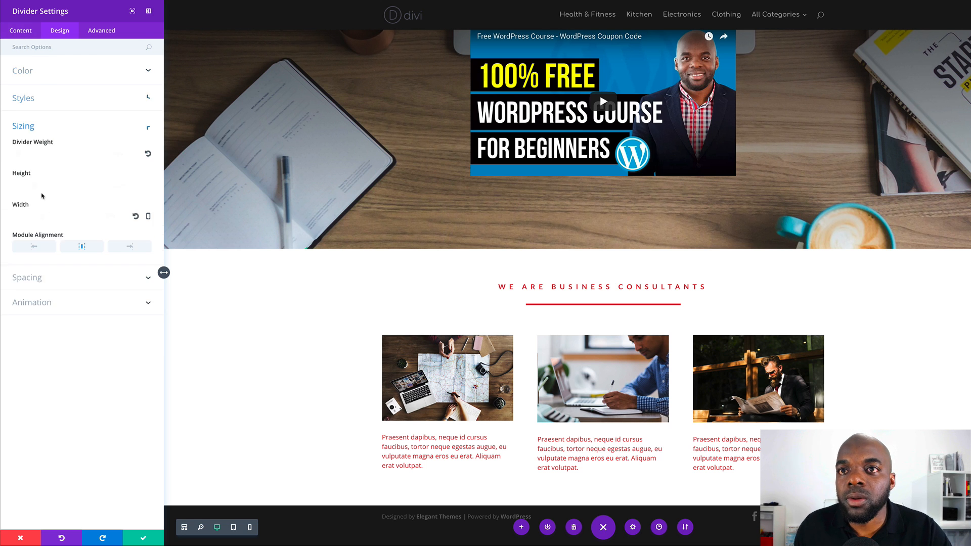
drag(17, 155, 18, 157)
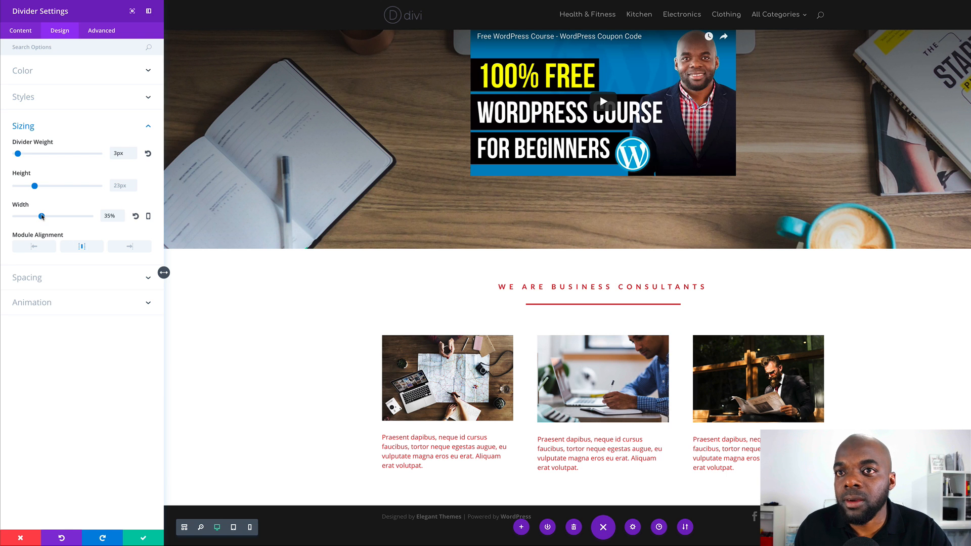
drag(40, 218, 38, 220)
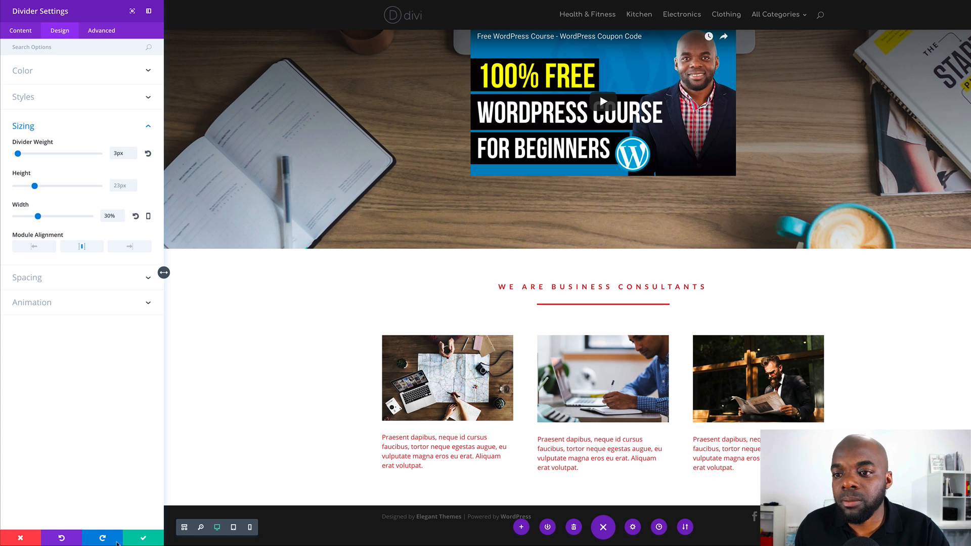
click(145, 538)
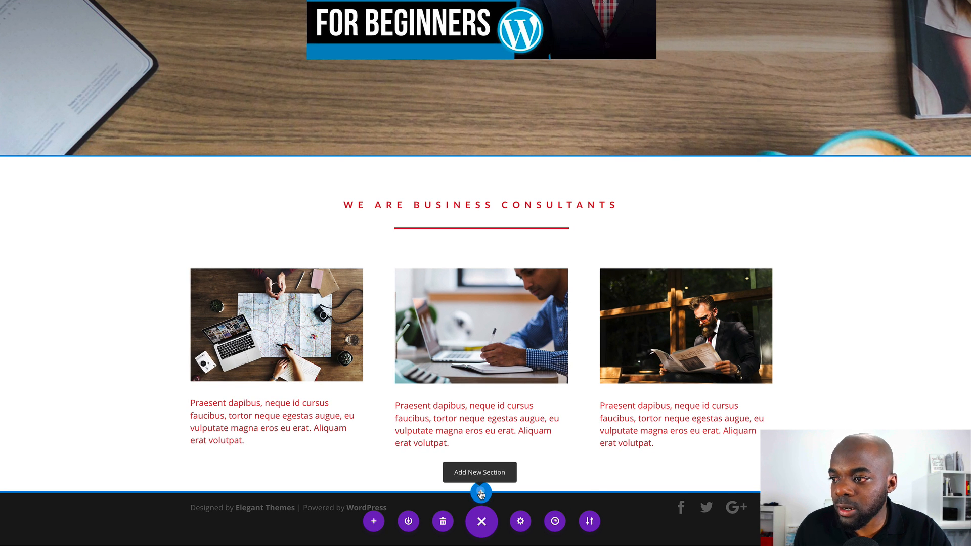
Add a regular section below the three-column section and give it a row with two equal columns.
click(480, 494)
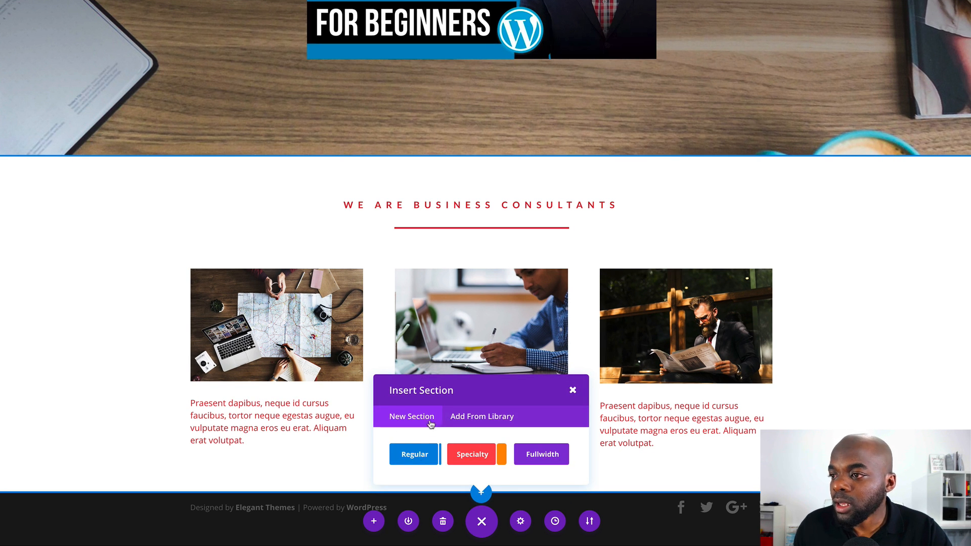
click(414, 455)
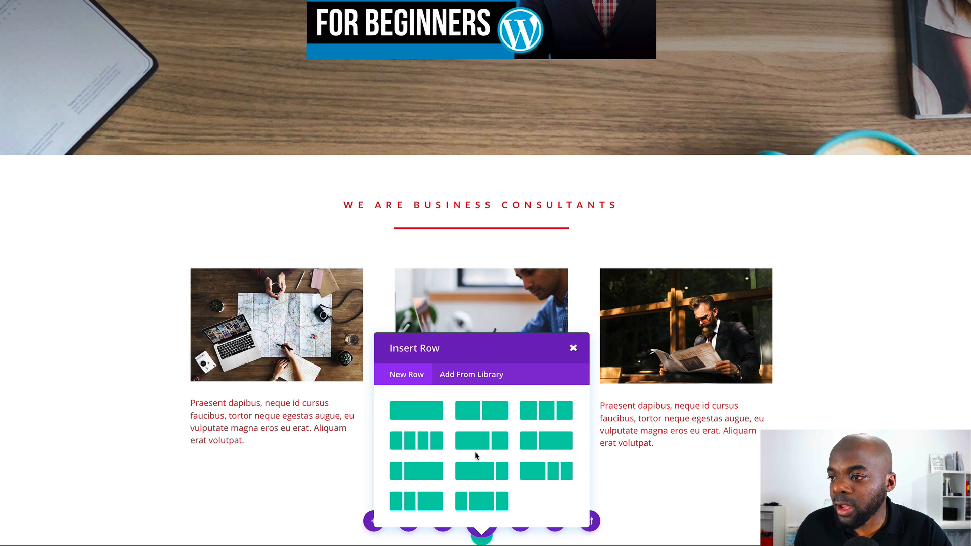
click(474, 415)
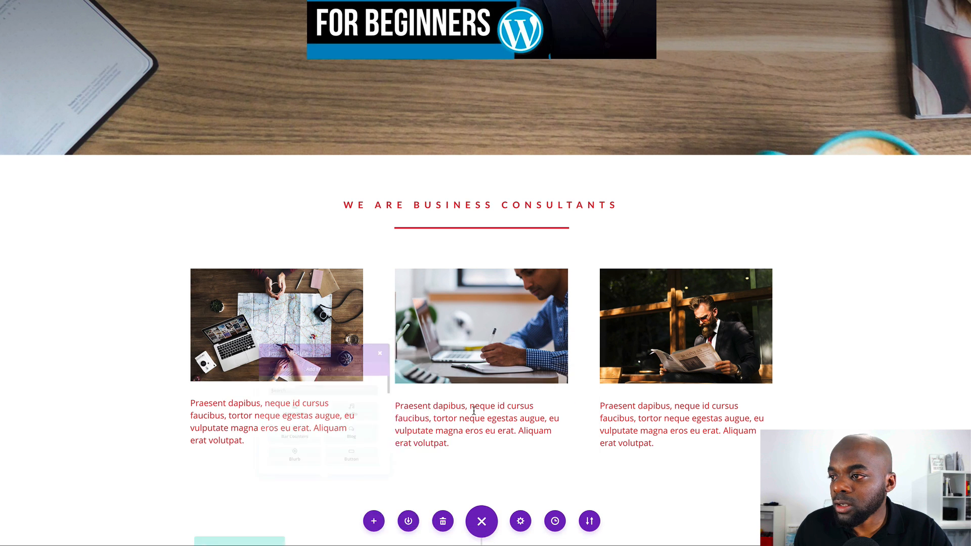
Insert an Image module in the new row's first column, using the fist-bump photo from the media library, and save it.
scroll(382, 440, down, 10)
scroll(382, 439, up, 10)
click(281, 420)
text(image)
click(276, 455)
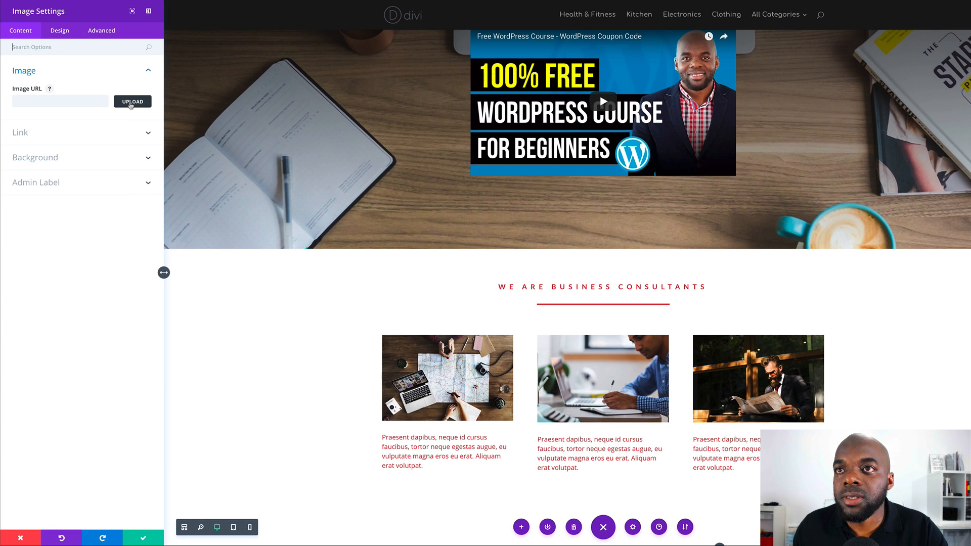
click(131, 102)
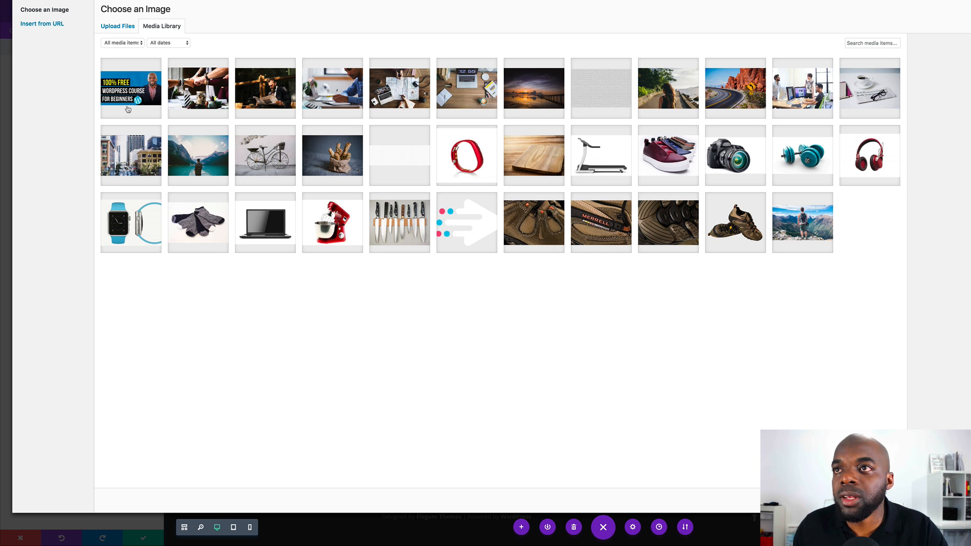
click(201, 88)
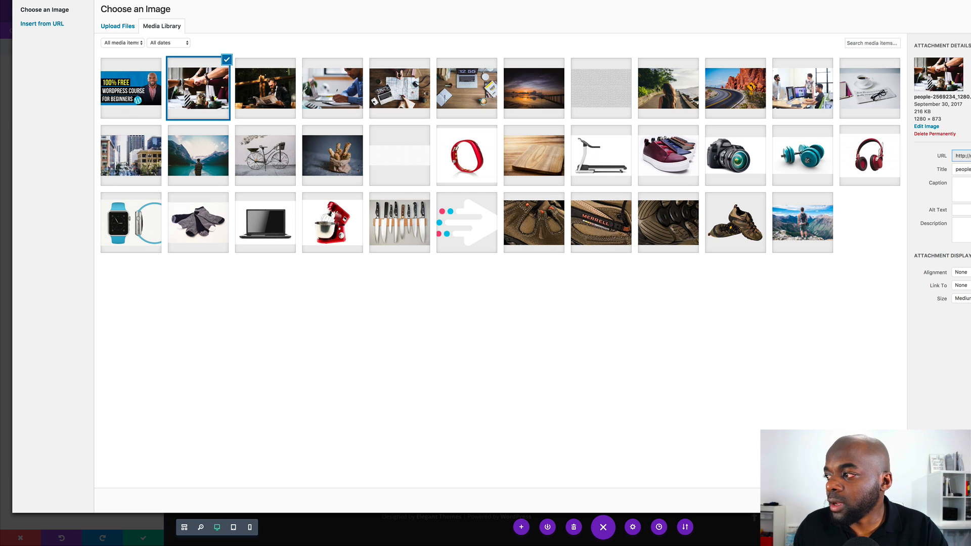
click(968, 500)
scroll(678, 486, down, 4)
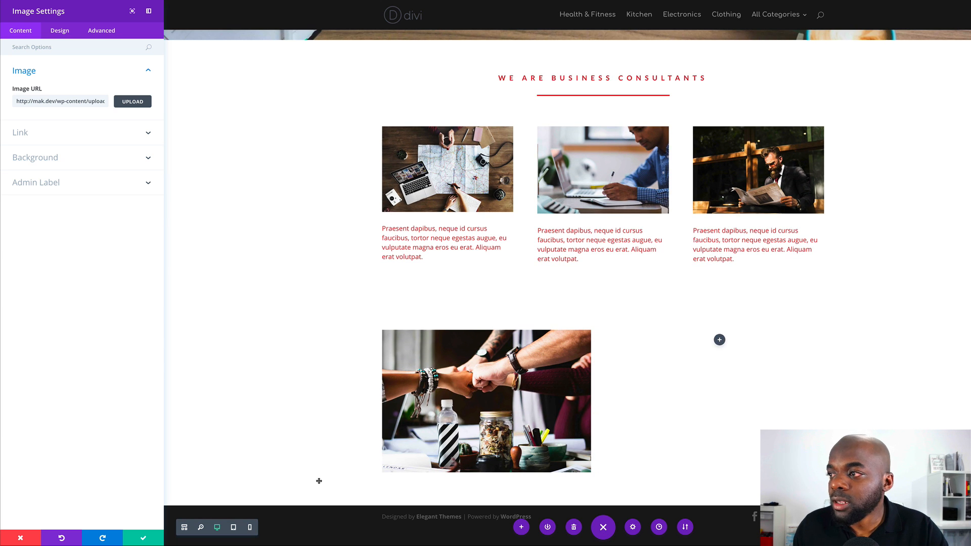
click(143, 538)
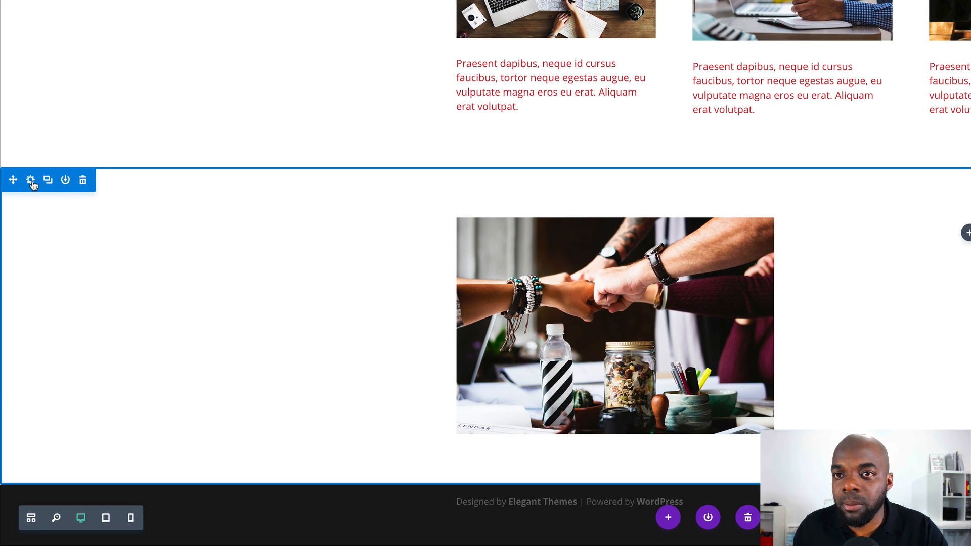
Set the background colour of the section containing the fist-bump image to the red palette colour.
click(24, 253)
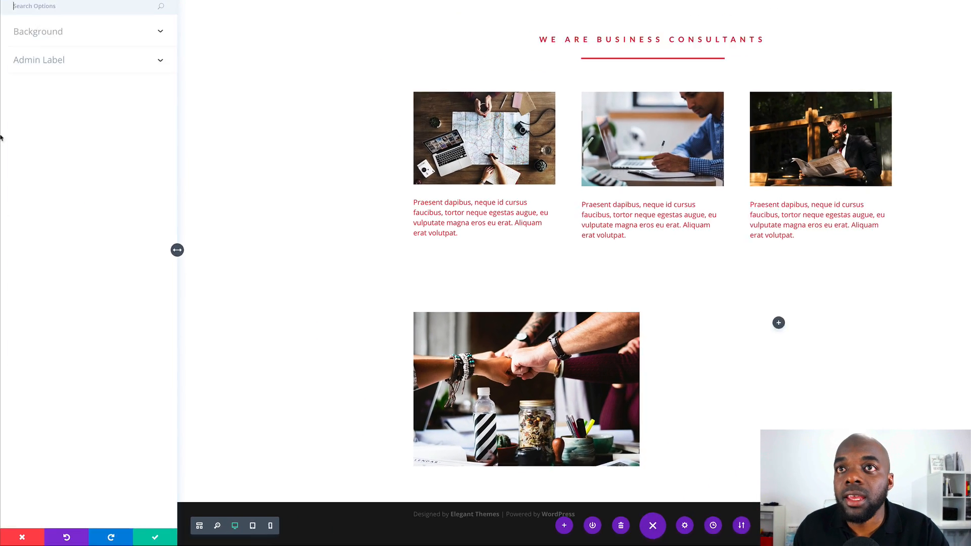
click(49, 71)
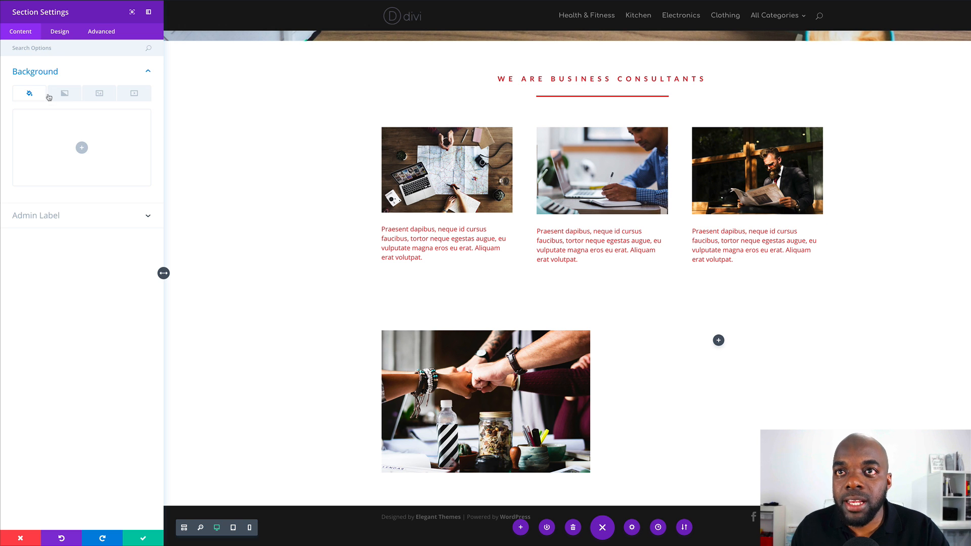
click(82, 148)
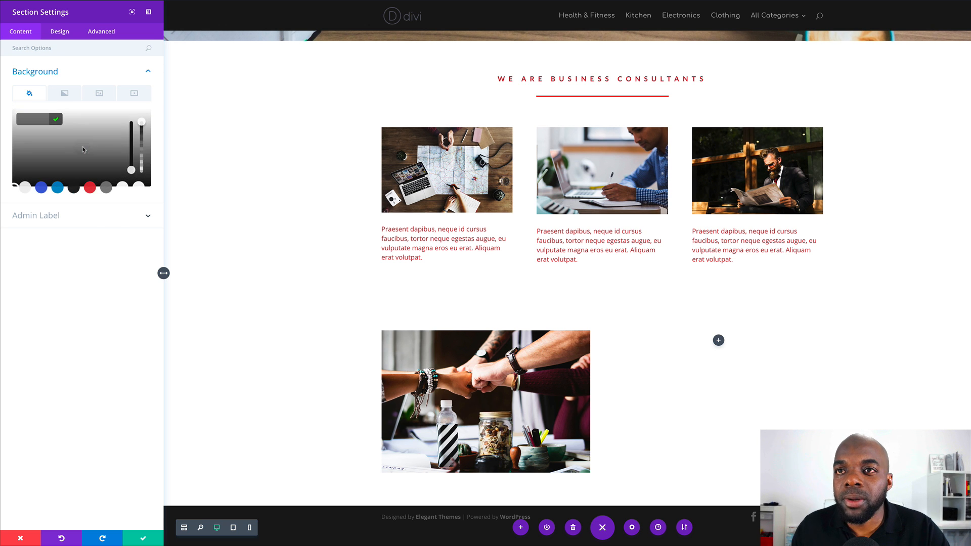
click(90, 188)
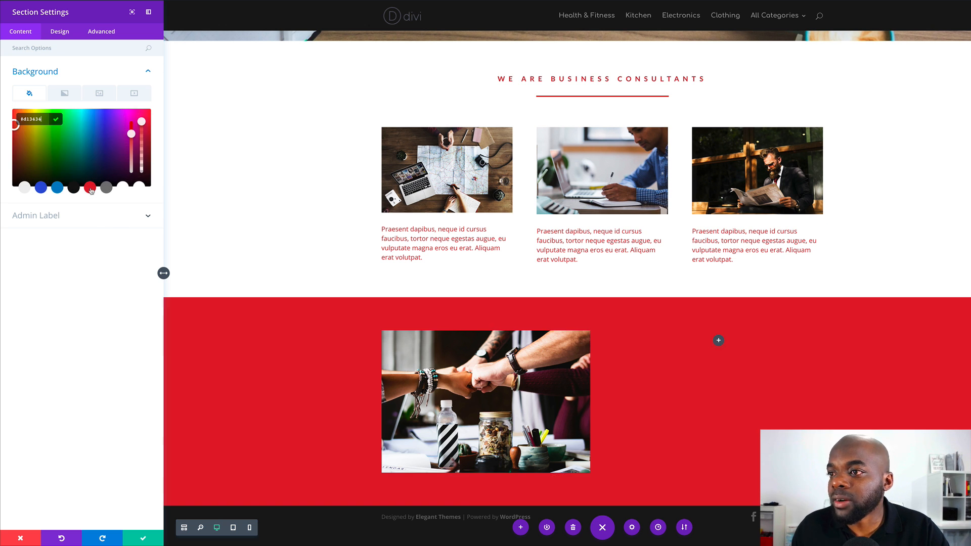
scroll(347, 267, up, 3)
scroll(347, 267, down, 3)
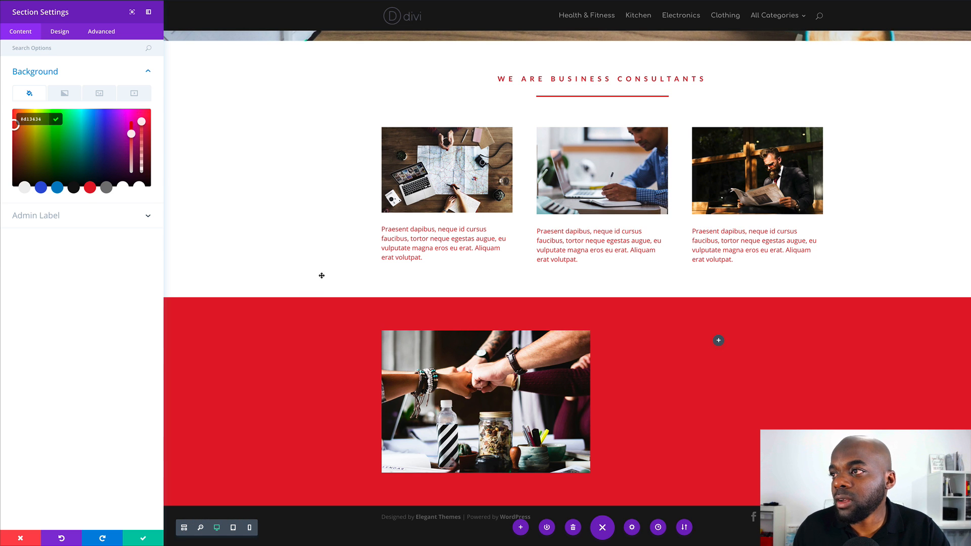
Try black, light blue and dark blue as the section background, return it to red and save the section settings.
click(73, 188)
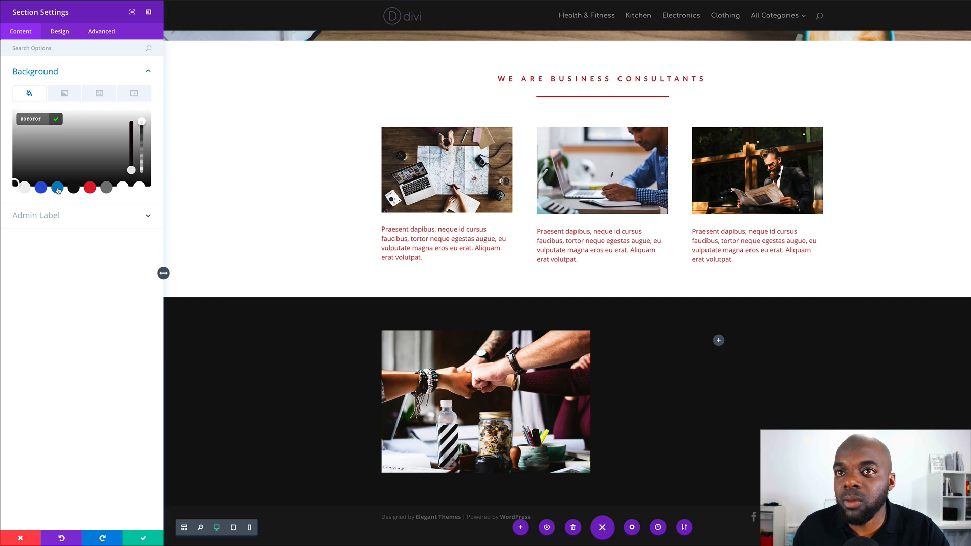
click(57, 188)
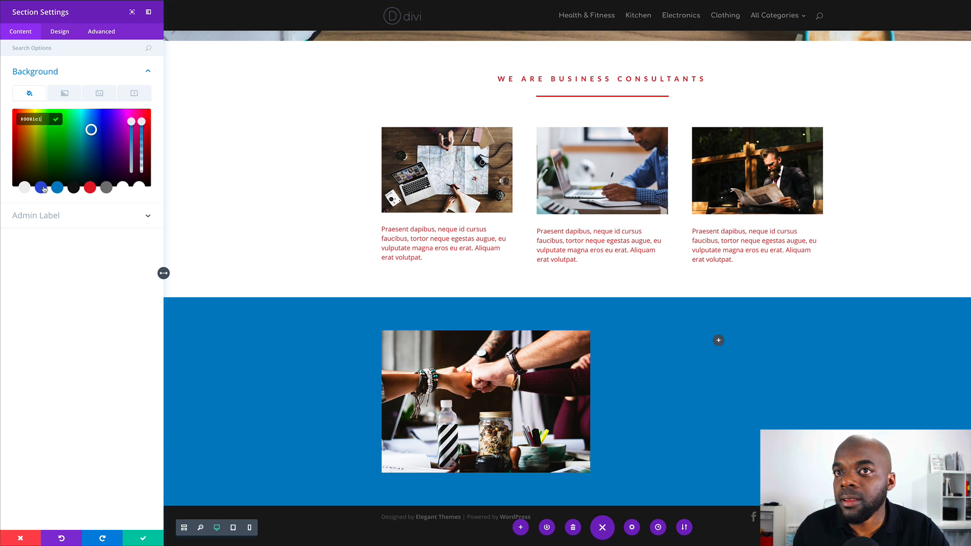
click(41, 187)
click(57, 188)
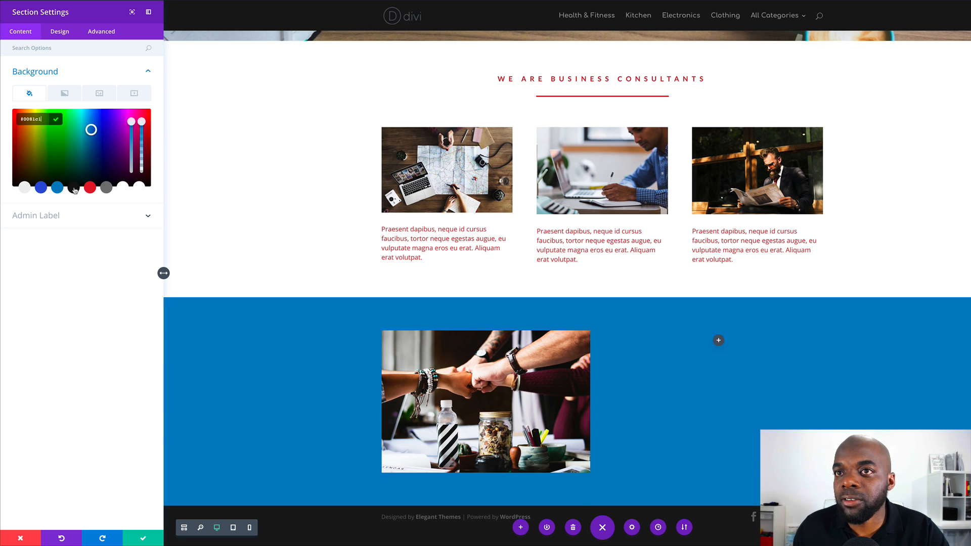
click(74, 188)
click(90, 188)
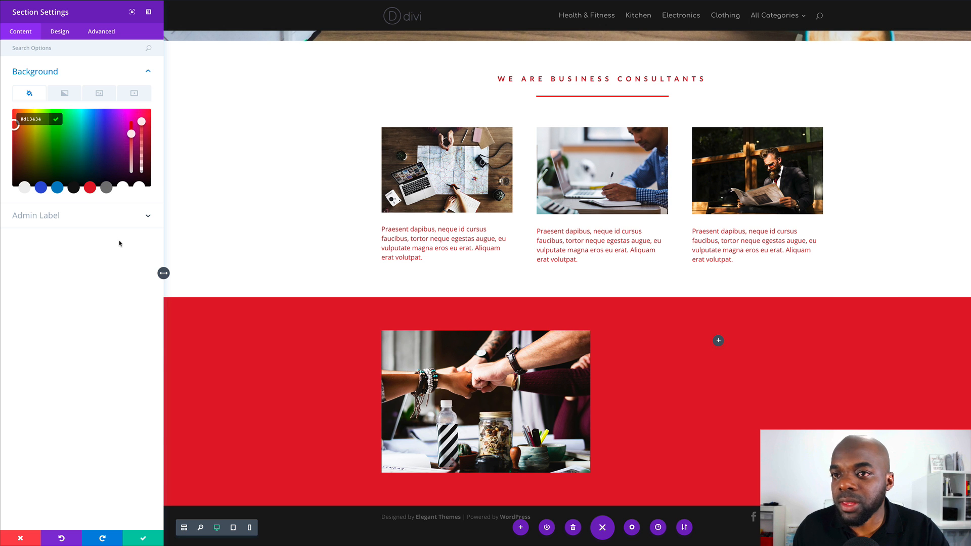
click(142, 538)
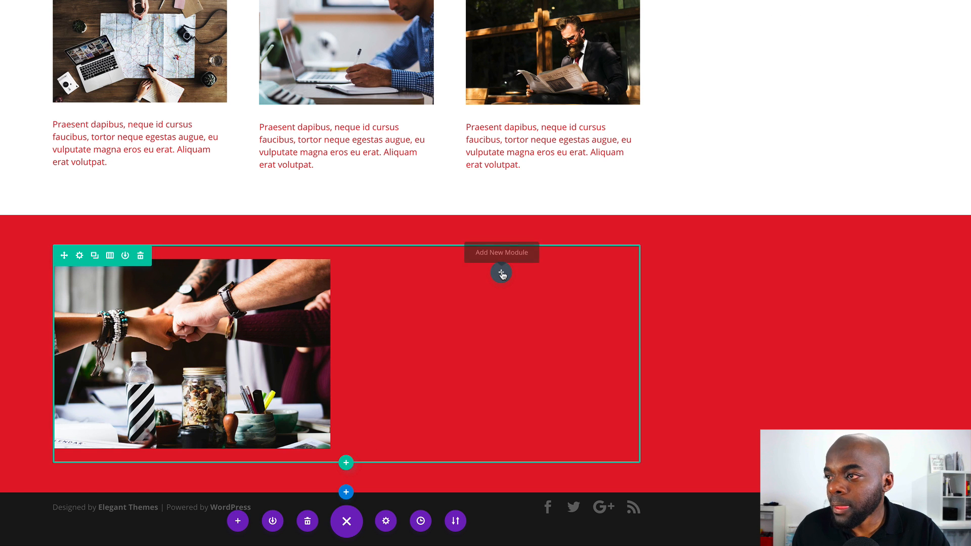
Add a Bar Counters module to the red section's empty second column with a bar titled Marketing at 80 percent.
click(501, 273)
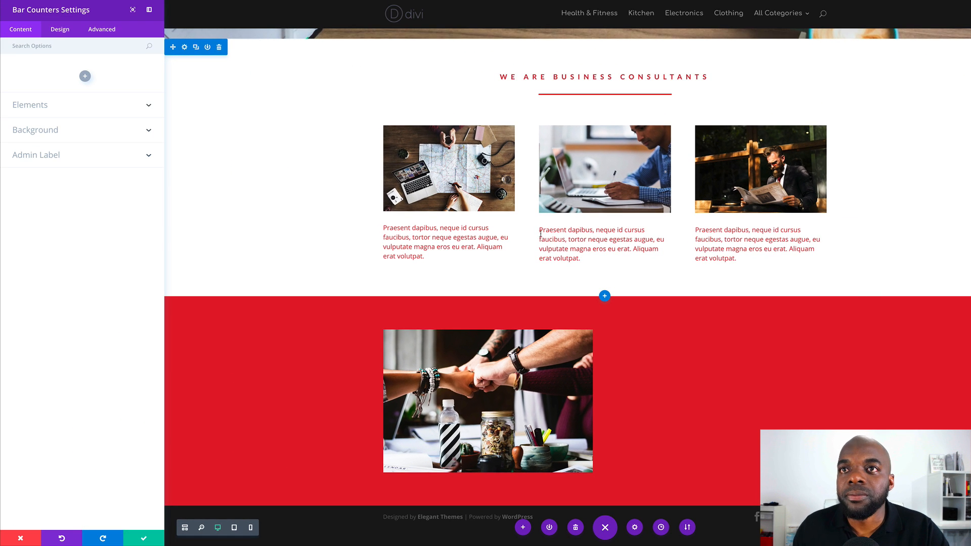
click(85, 76)
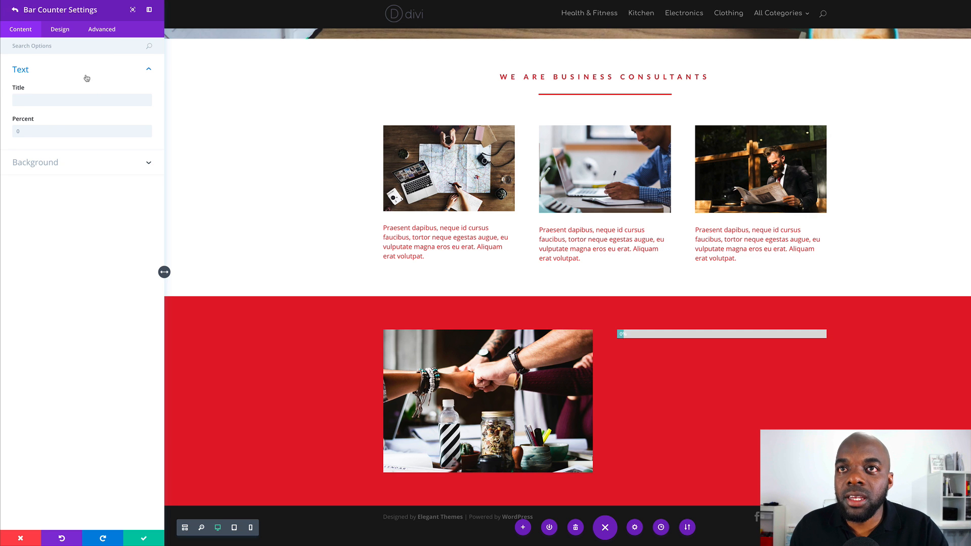
click(38, 100)
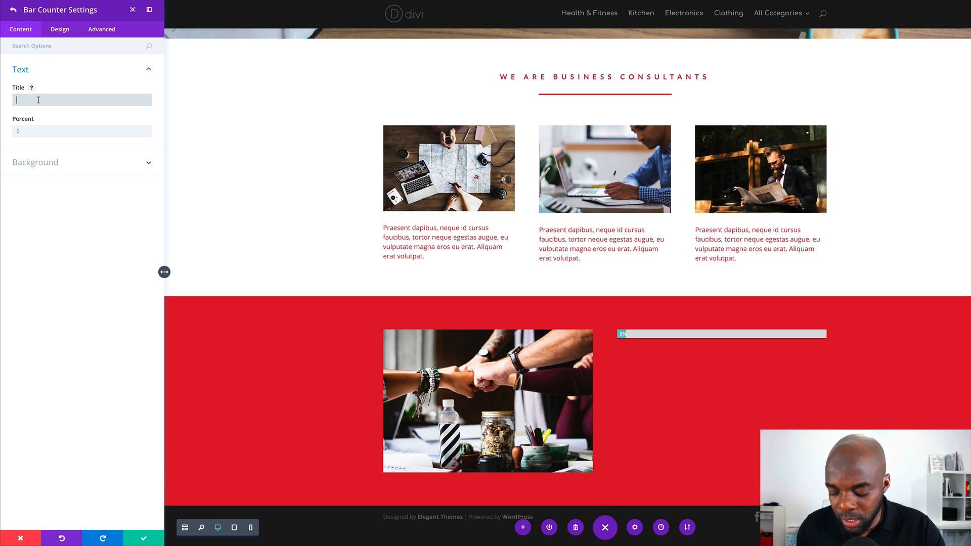
text(Ma)
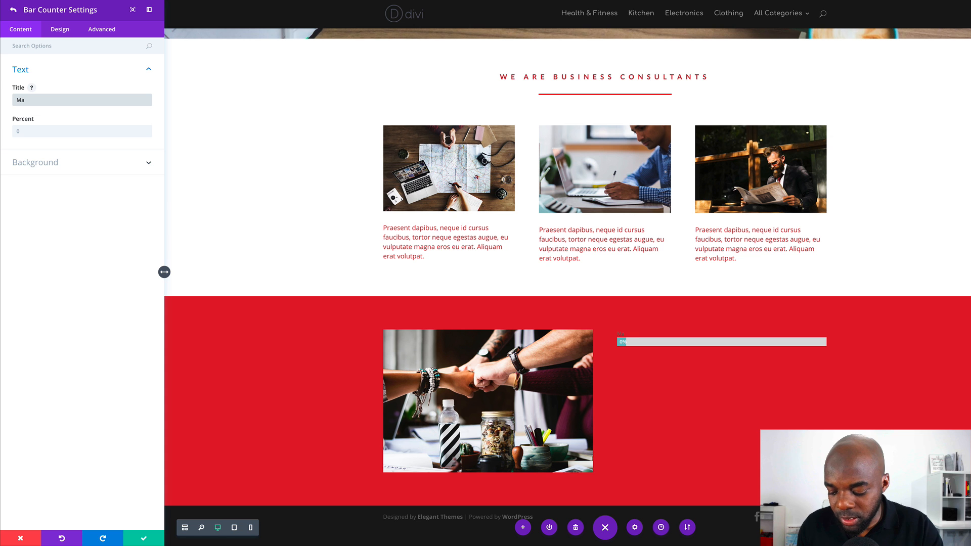
text(rketing)
click(22, 132)
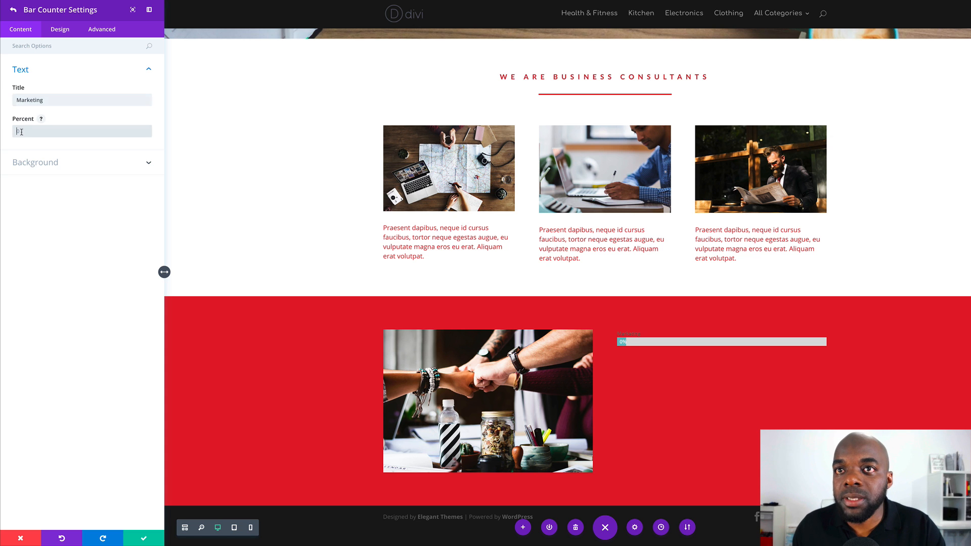
text(80)
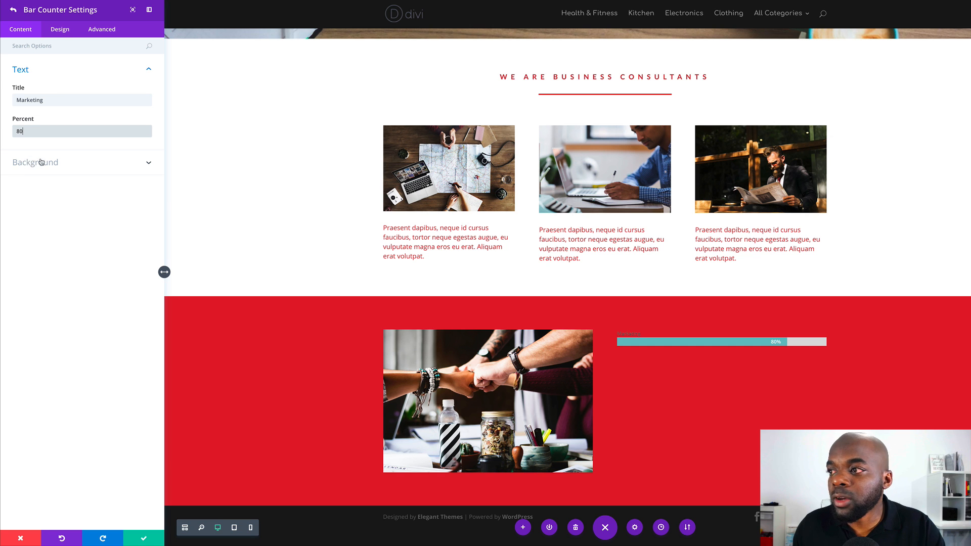
Try the light blue palette colour for the Marketing bar's background and settle on dark blue.
click(60, 30)
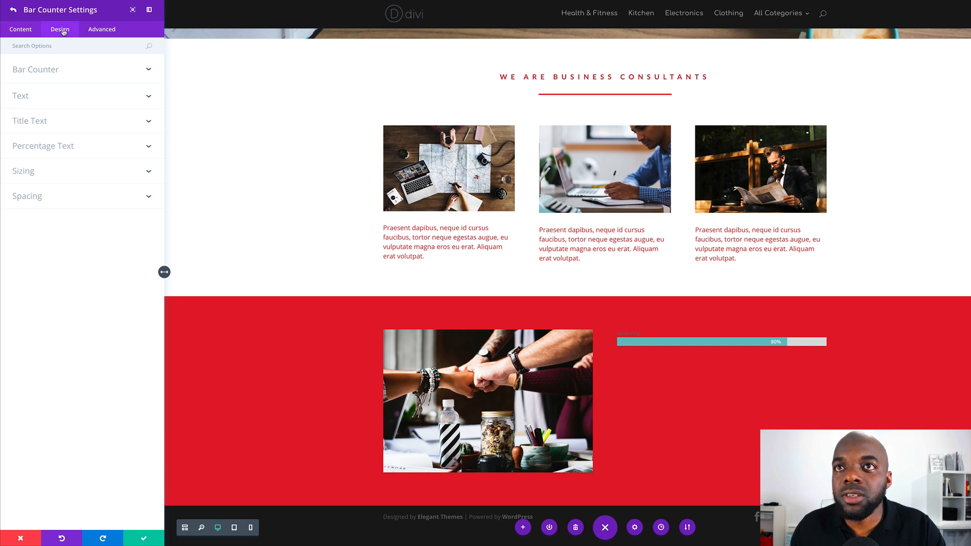
click(44, 69)
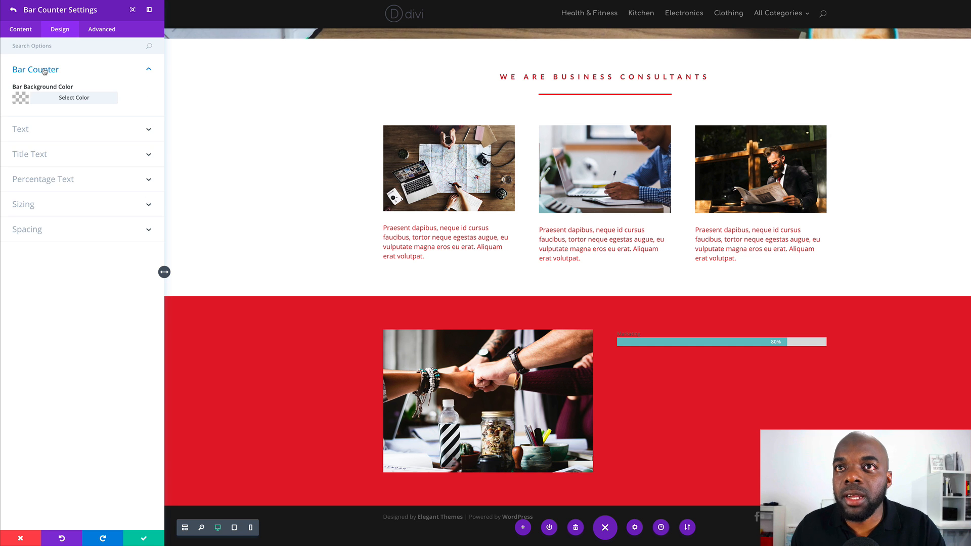
click(20, 99)
click(42, 188)
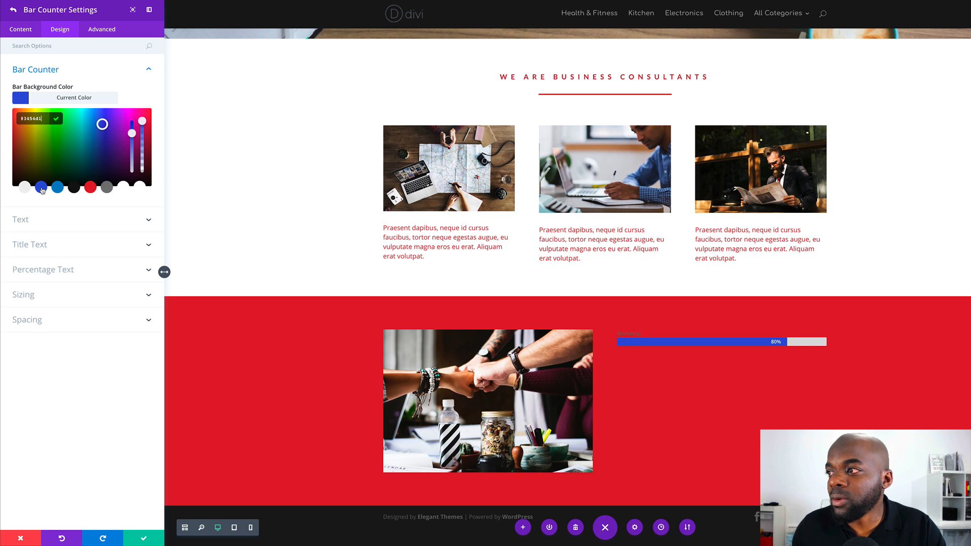
click(58, 188)
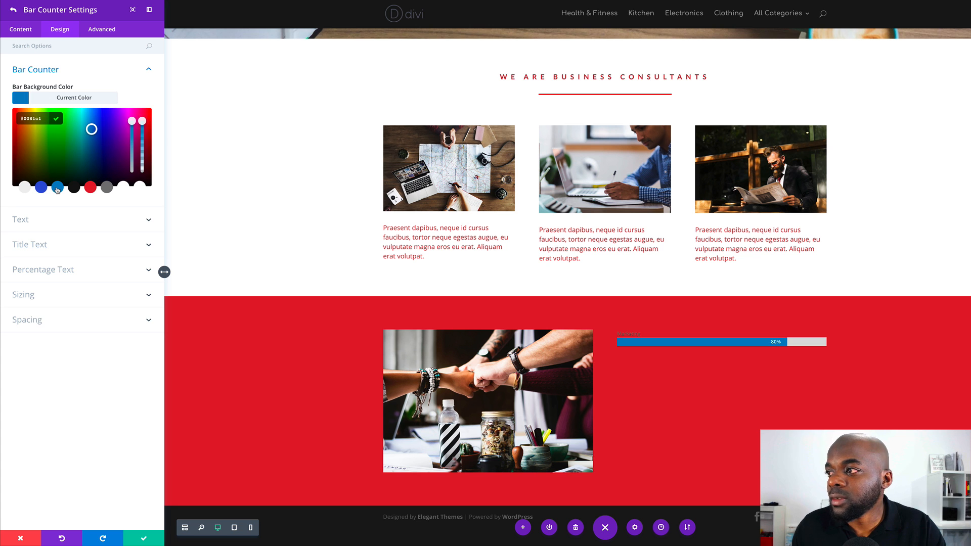
click(42, 188)
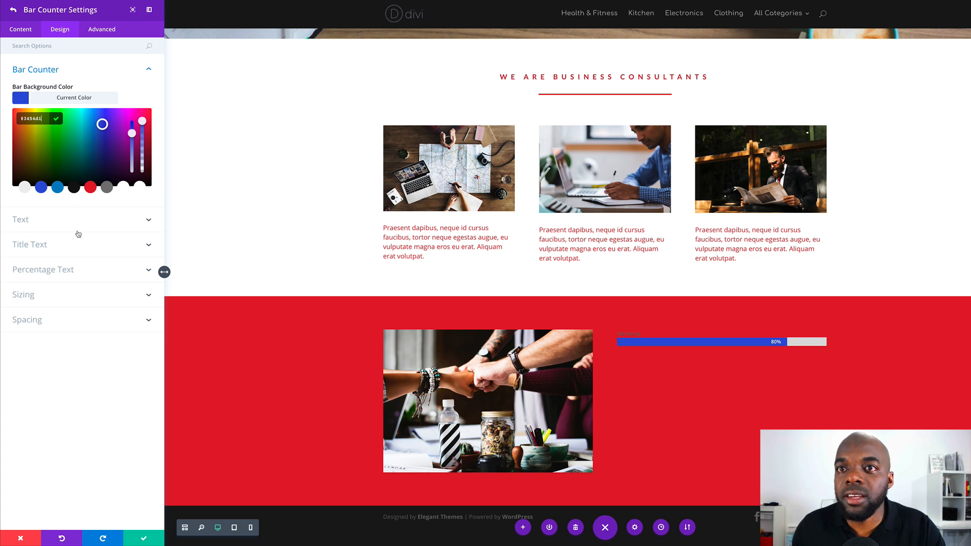
Make the Marketing bar's title bold and uppercase at 16px, with 2px letter spacing and 1.9em line height.
click(35, 223)
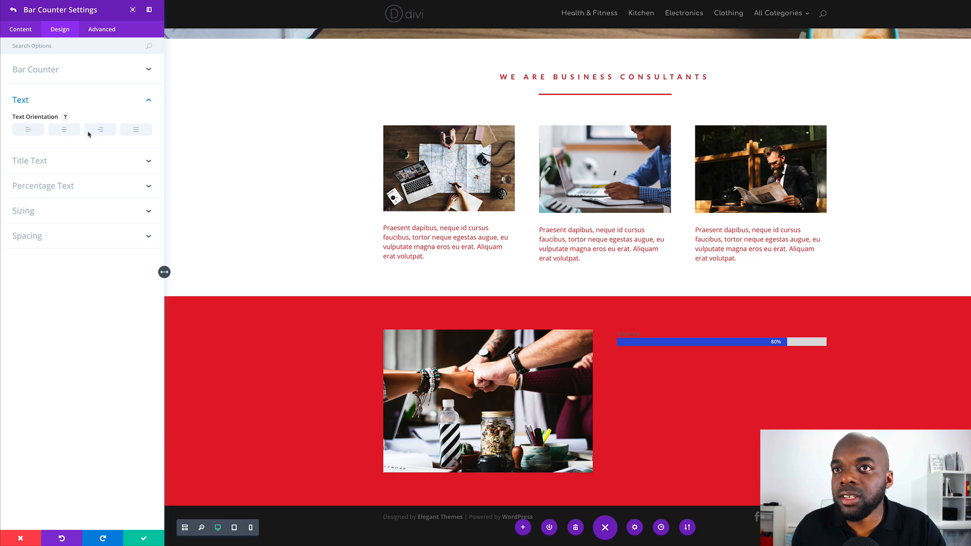
click(41, 161)
click(71, 152)
click(101, 153)
drag(24, 212, 28, 213)
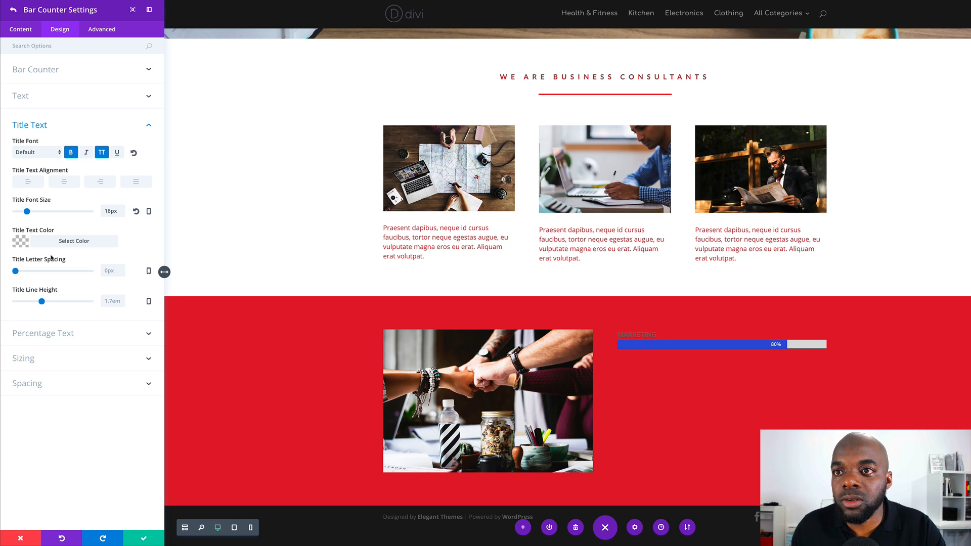
drag(16, 272, 19, 273)
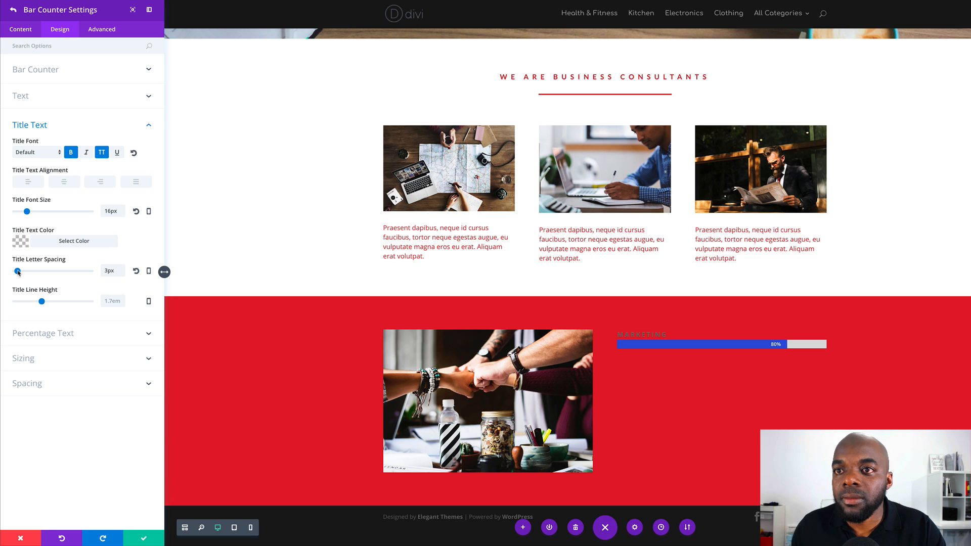
drag(18, 273, 50, 303)
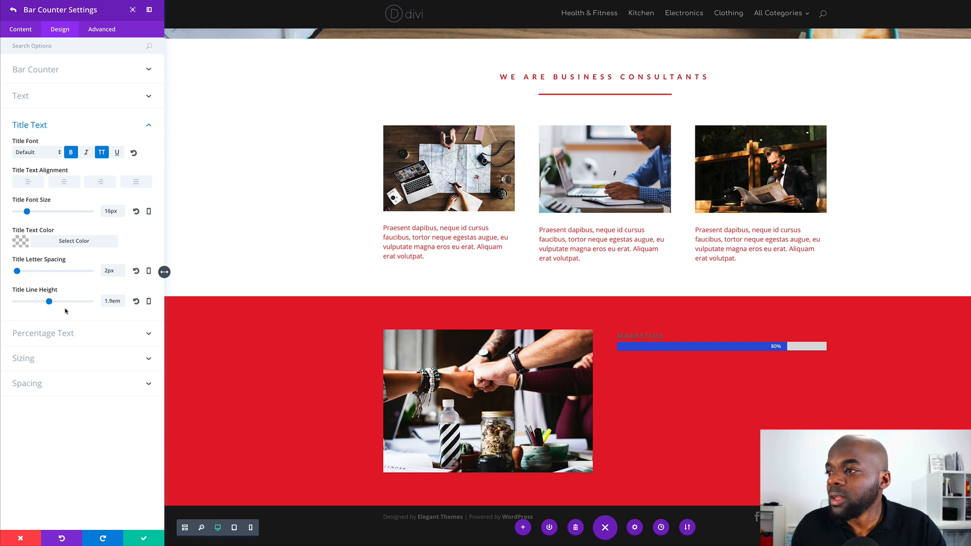
Set the Marketing bar's title and percentage text to the light grey palette colour and return to the module's bar list.
click(21, 243)
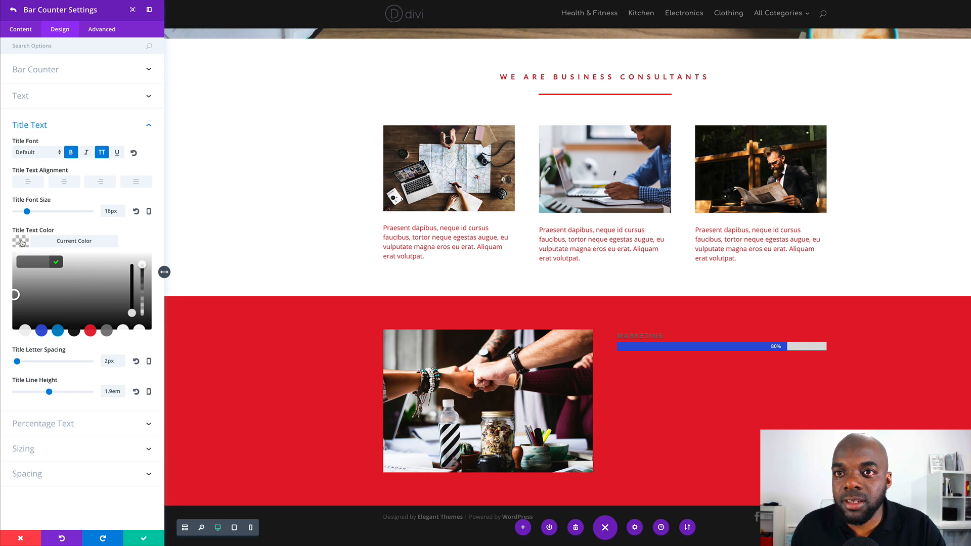
click(28, 332)
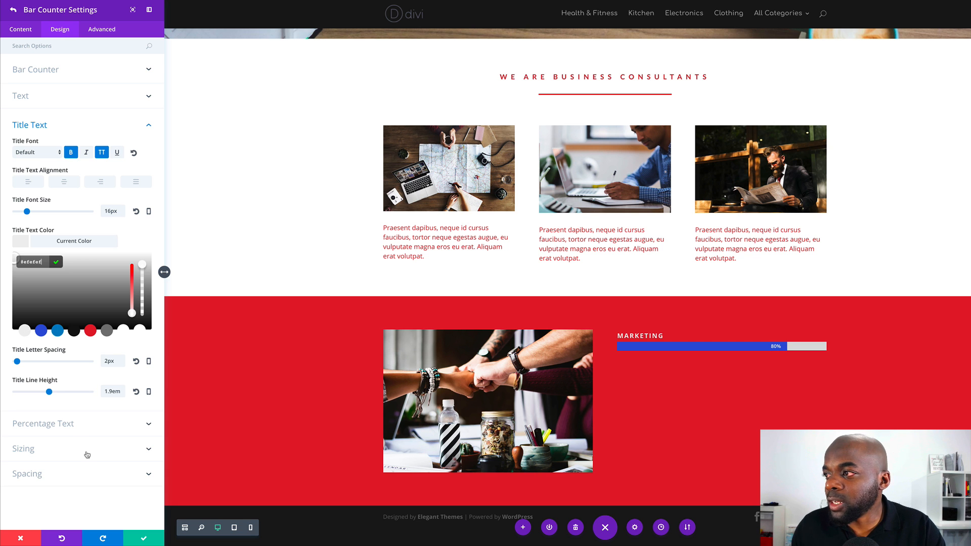
click(64, 427)
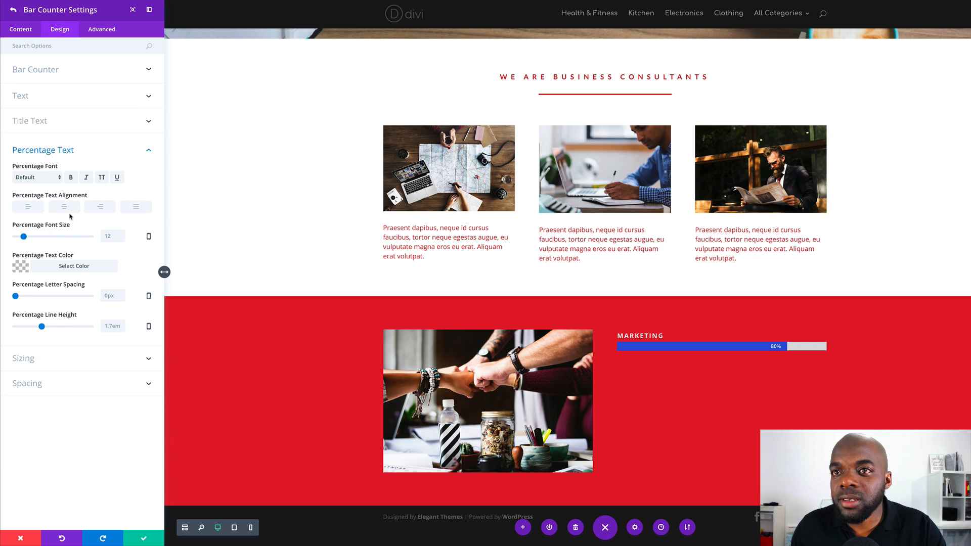
click(23, 266)
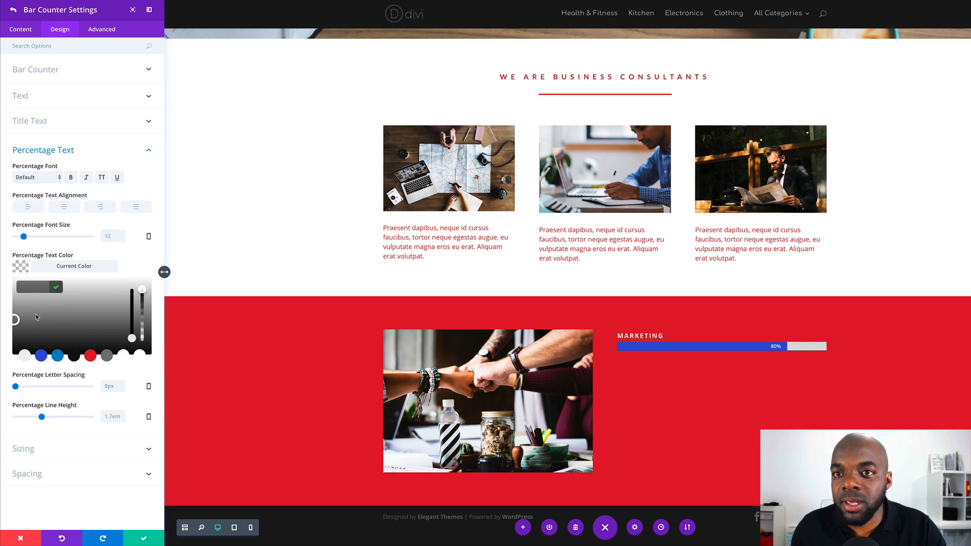
click(24, 356)
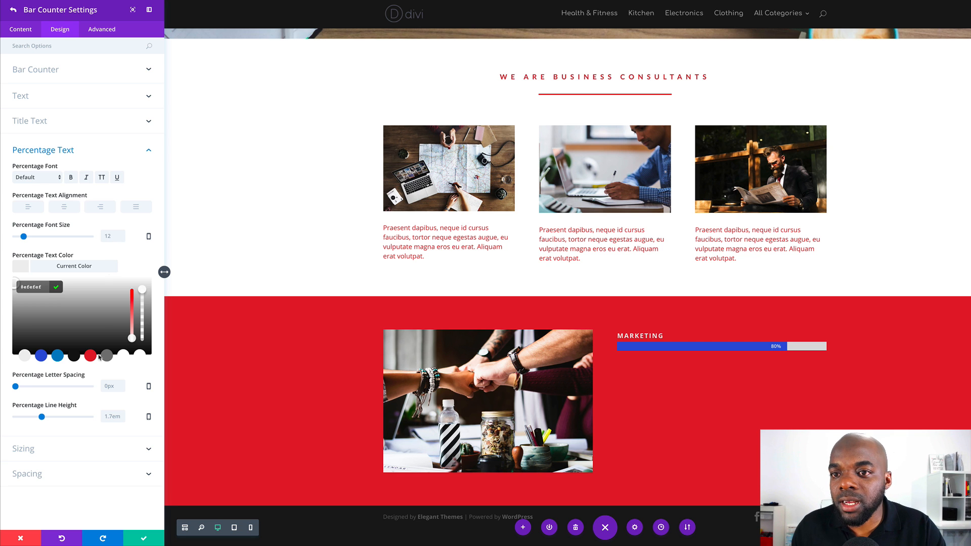
click(14, 12)
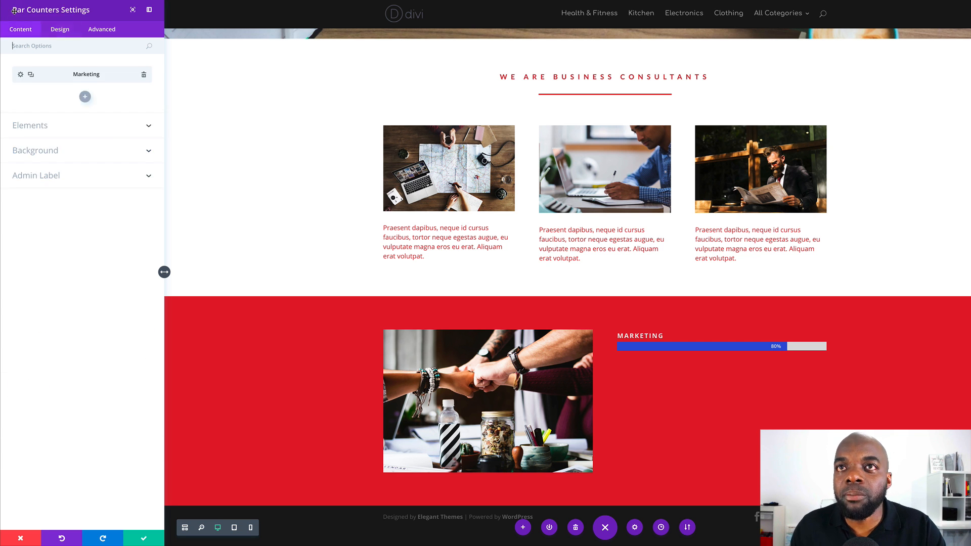
Duplicate the Marketing bar three times in the Bar Counters module.
click(32, 75)
click(31, 75)
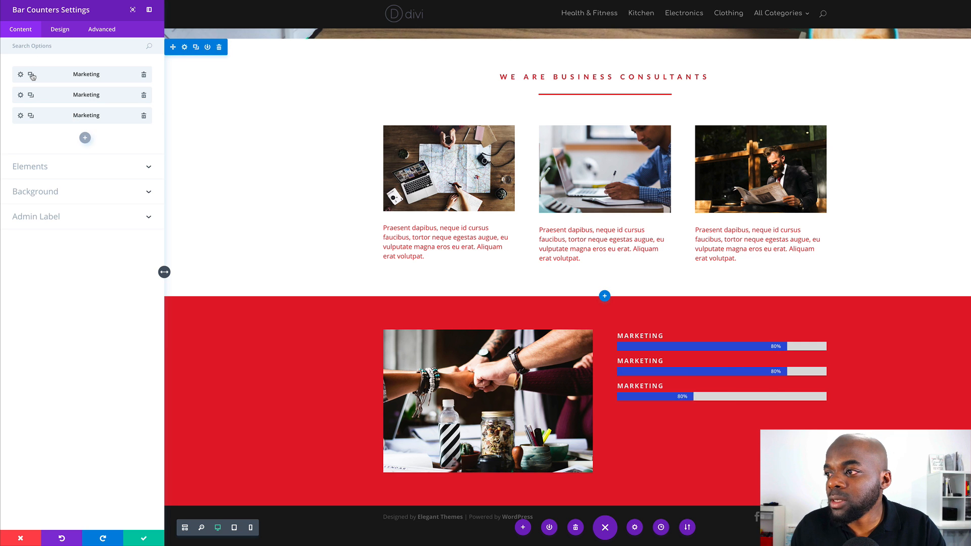
click(32, 76)
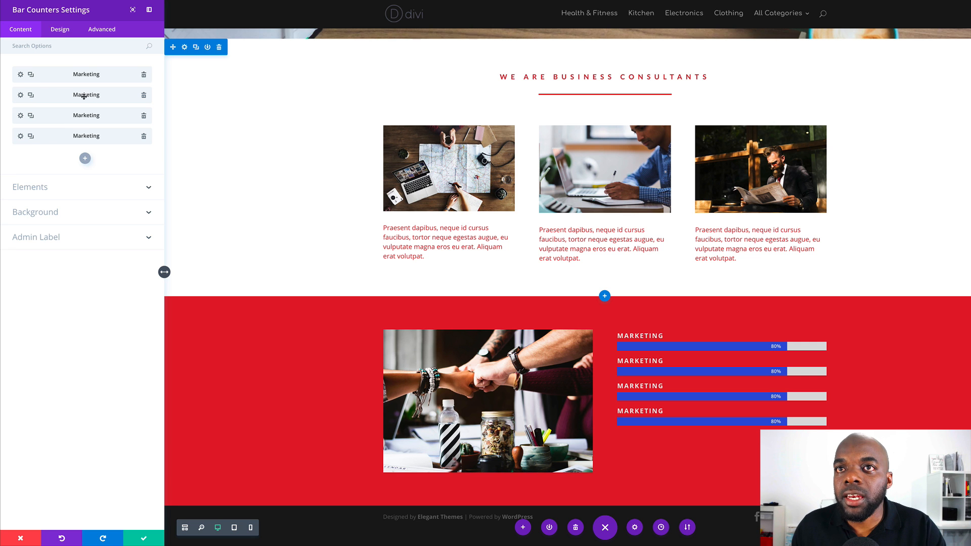
Change the title of the second bar counter to "Social media".
click(21, 96)
click(26, 72)
double_click(45, 100)
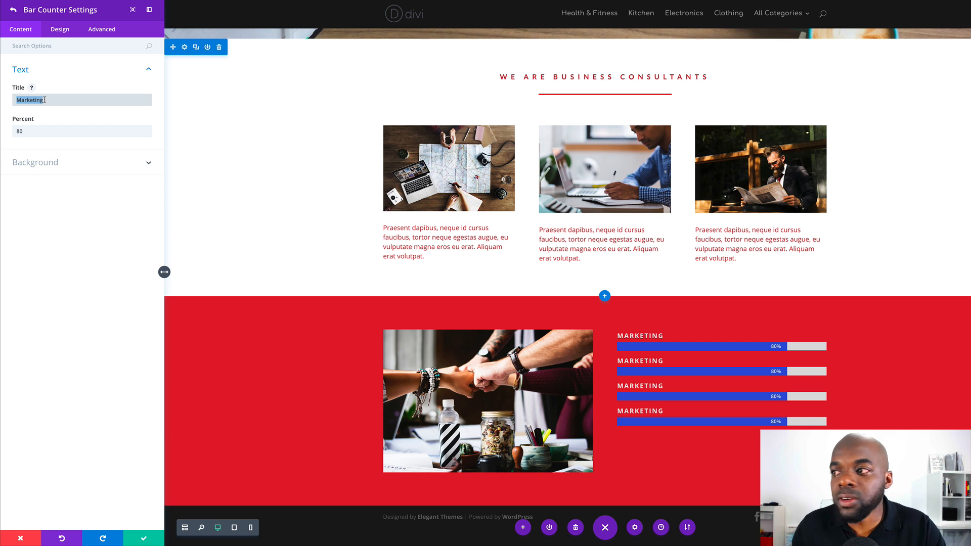
text(Social Media)
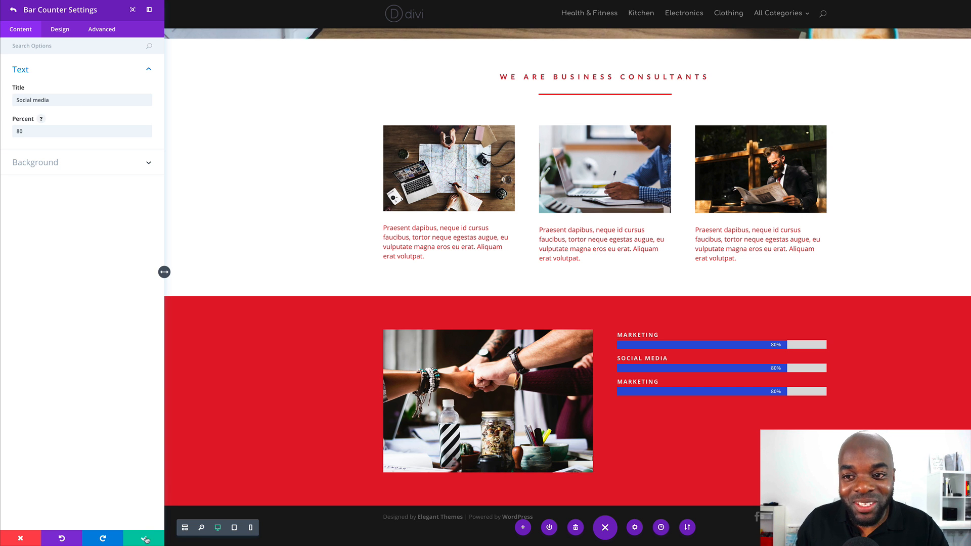
Change the third bar counter's title to "Video" and set its percentage to 70.
click(14, 10)
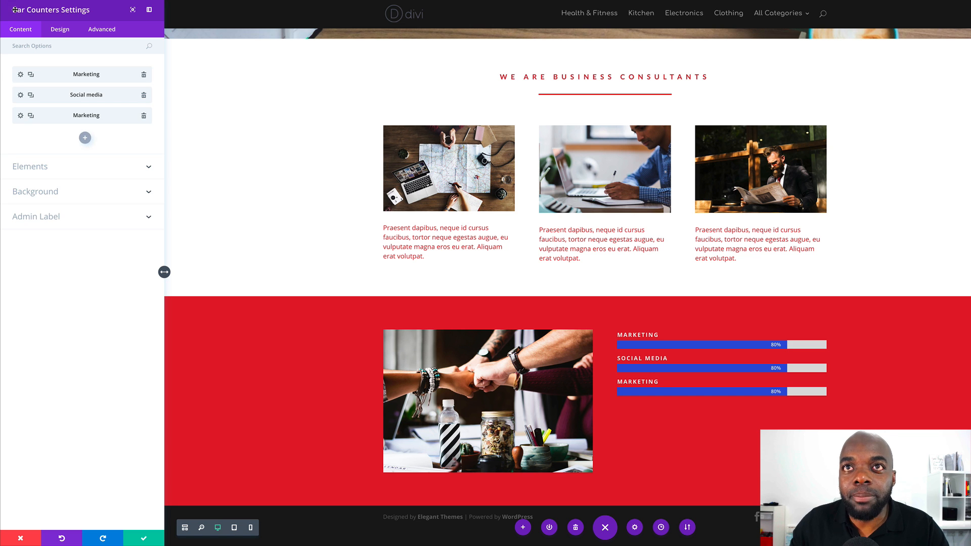
click(21, 116)
drag(44, 99, 16, 99)
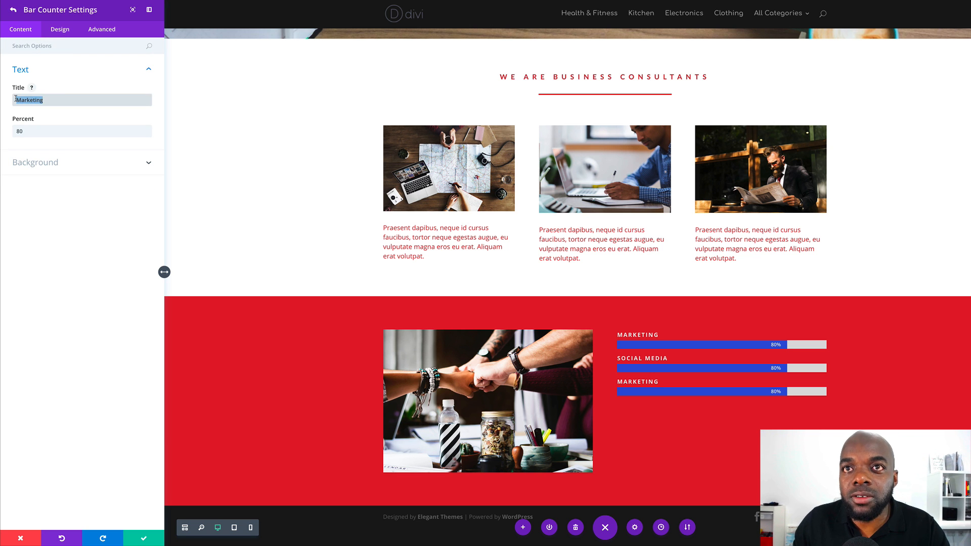
text(Video)
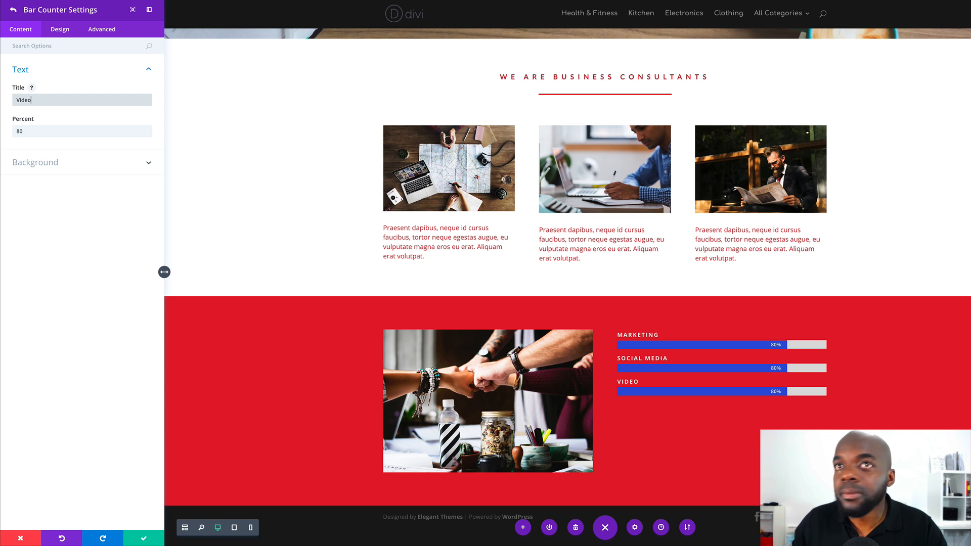
drag(25, 131, 16, 131)
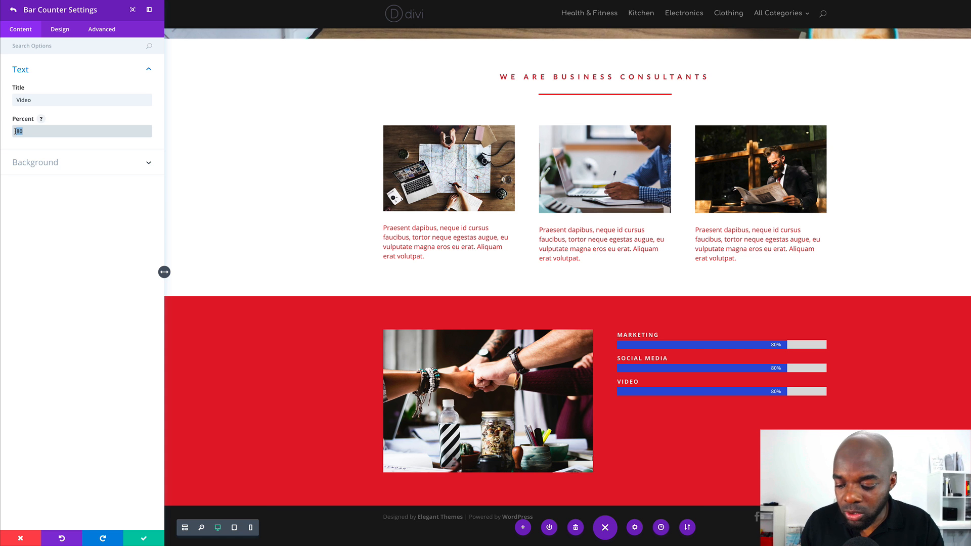
text(70)
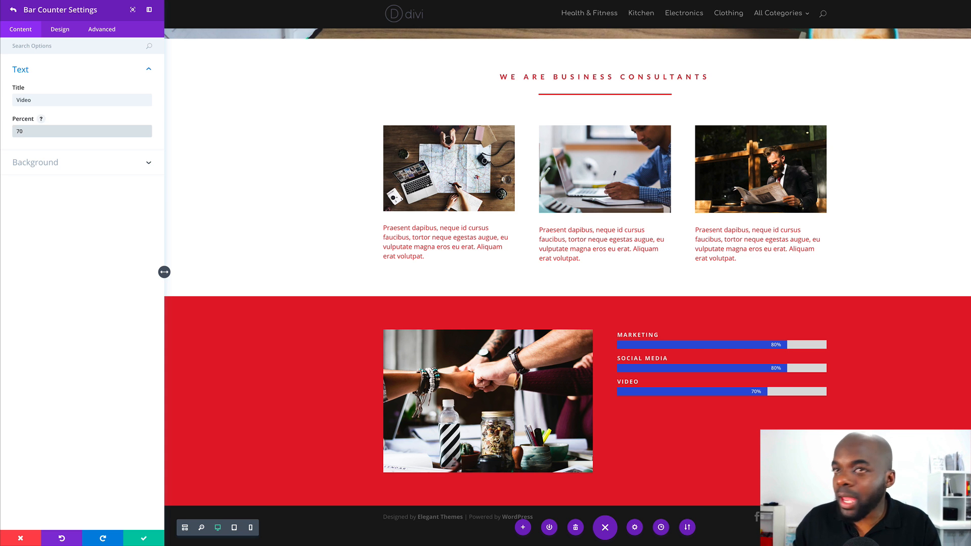
Set the Social media bar's percentage to 90 and save the Bar Counters module.
click(12, 13)
click(23, 96)
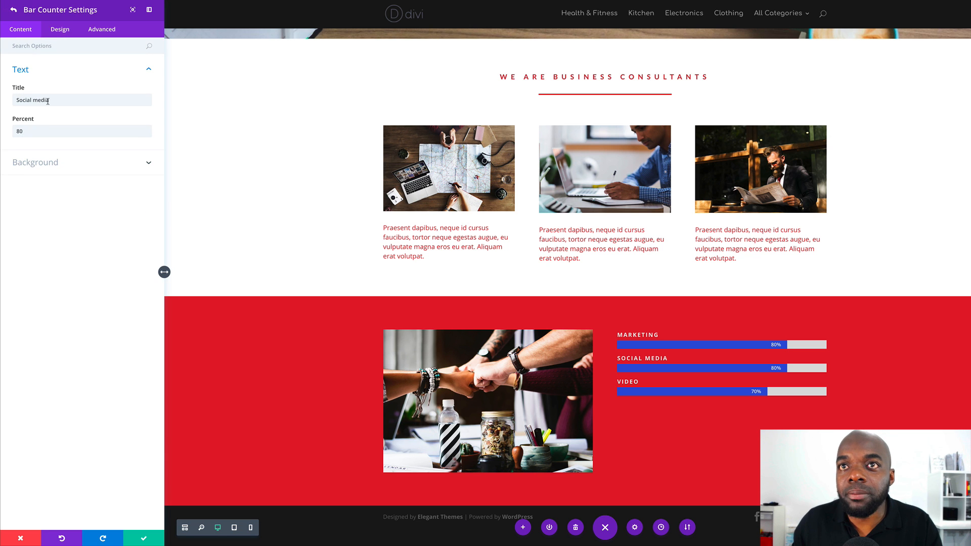
drag(30, 131, 13, 136)
text(90)
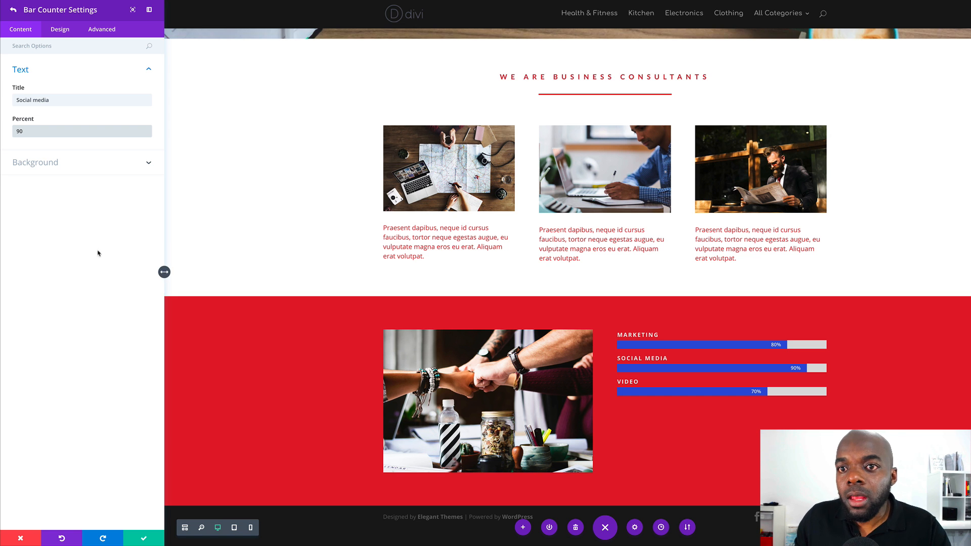
click(143, 539)
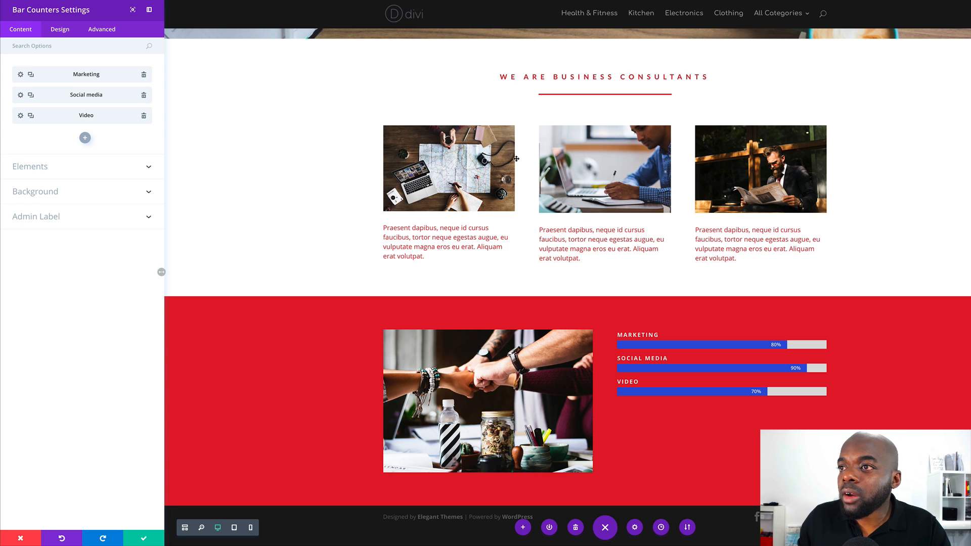
click(144, 539)
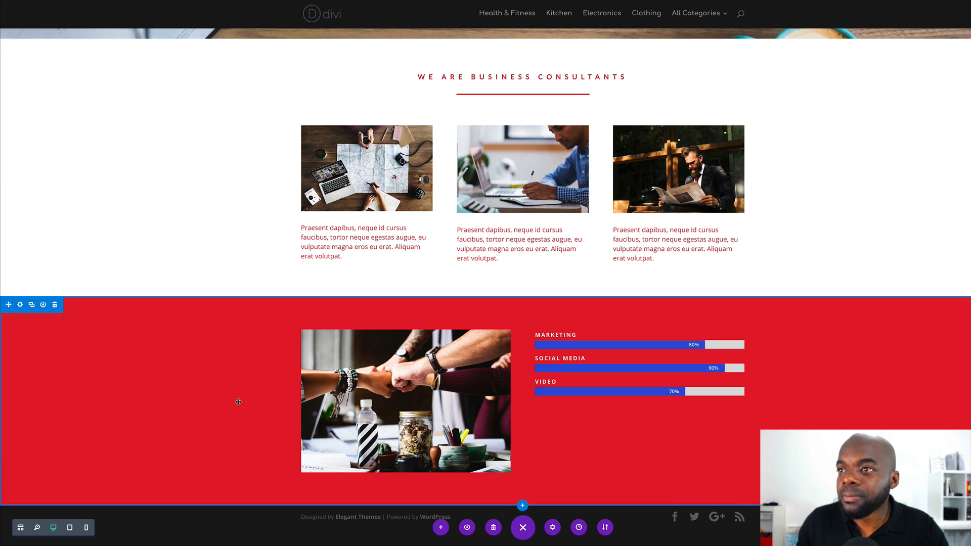
Switch to wireframe view and duplicate the first text module and the divider in the hero section.
scroll(238, 401, up, 5)
scroll(238, 402, up, 2)
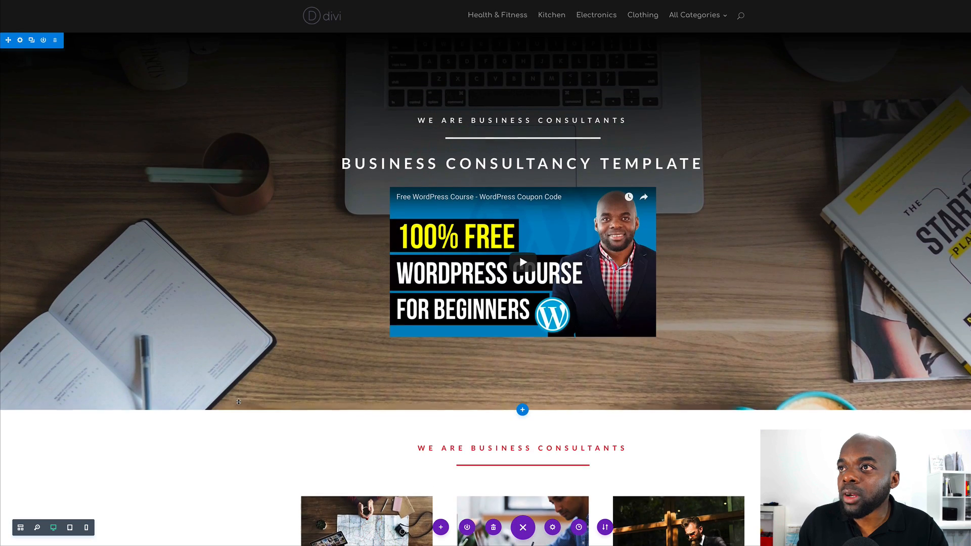
scroll(238, 401, down, 7)
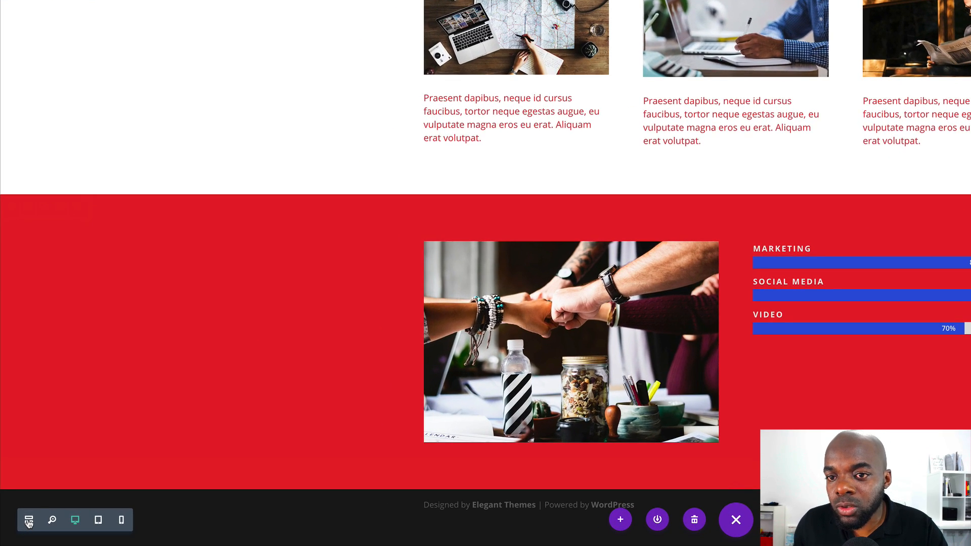
click(21, 527)
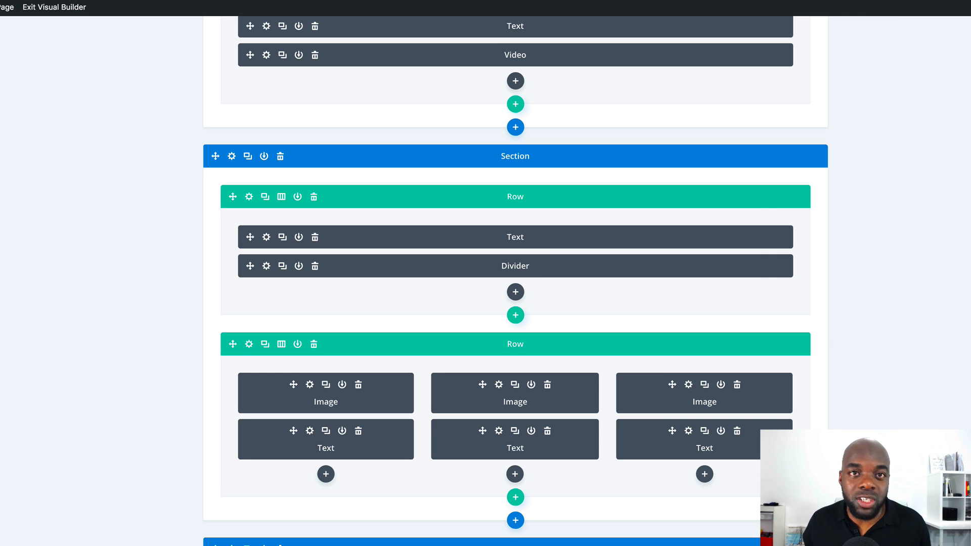
scroll(160, 440, up, 4)
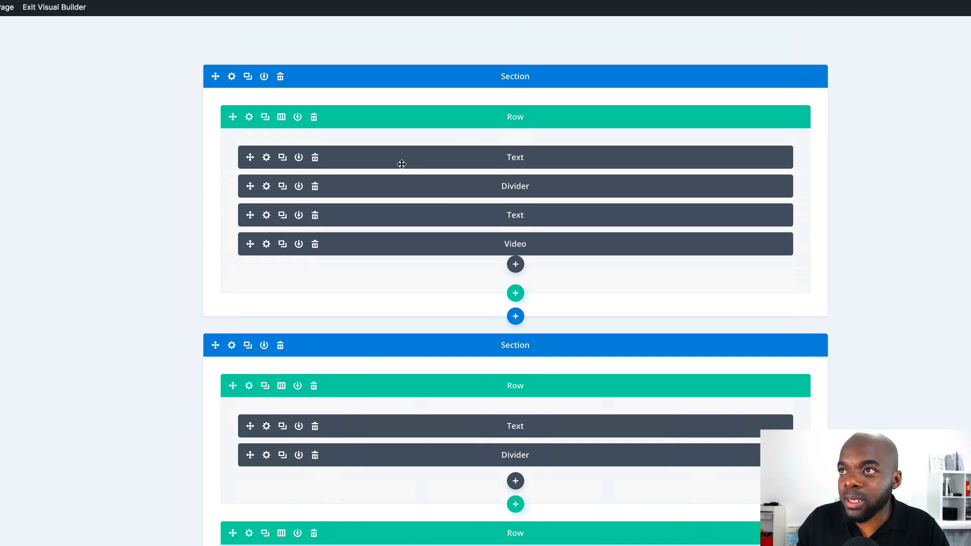
click(282, 159)
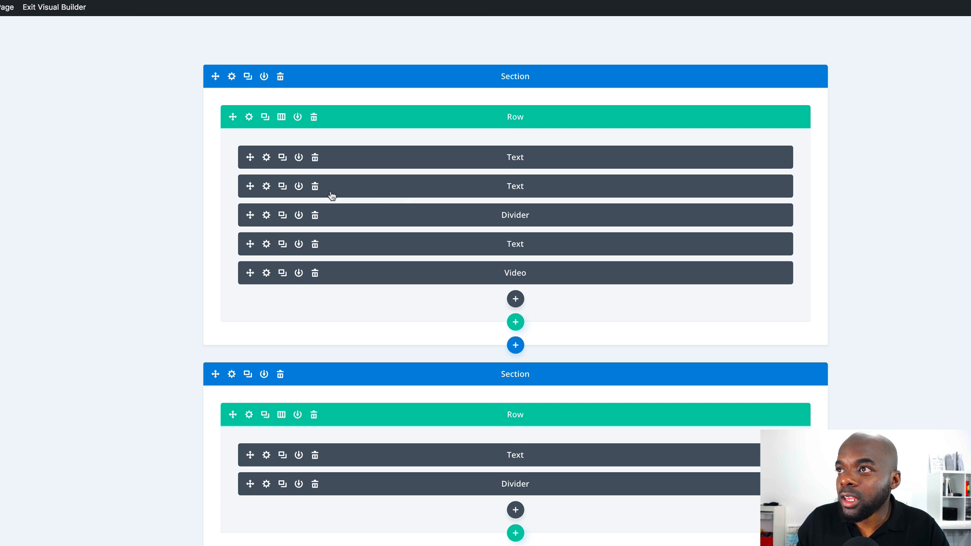
click(282, 216)
Add a single-column row below the image and bar counters row and move the duplicated divider into it.
scroll(497, 187, down, 2)
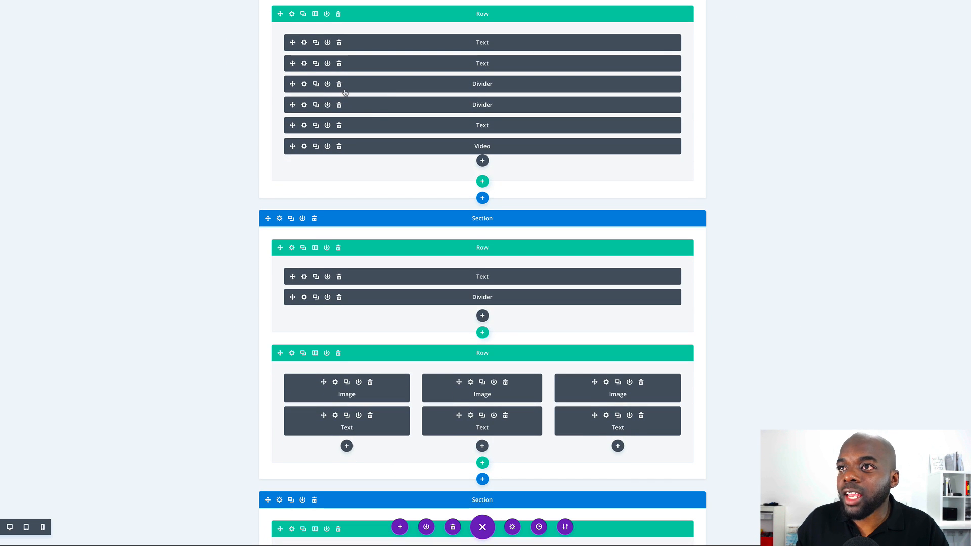
drag(372, 107, 389, 389)
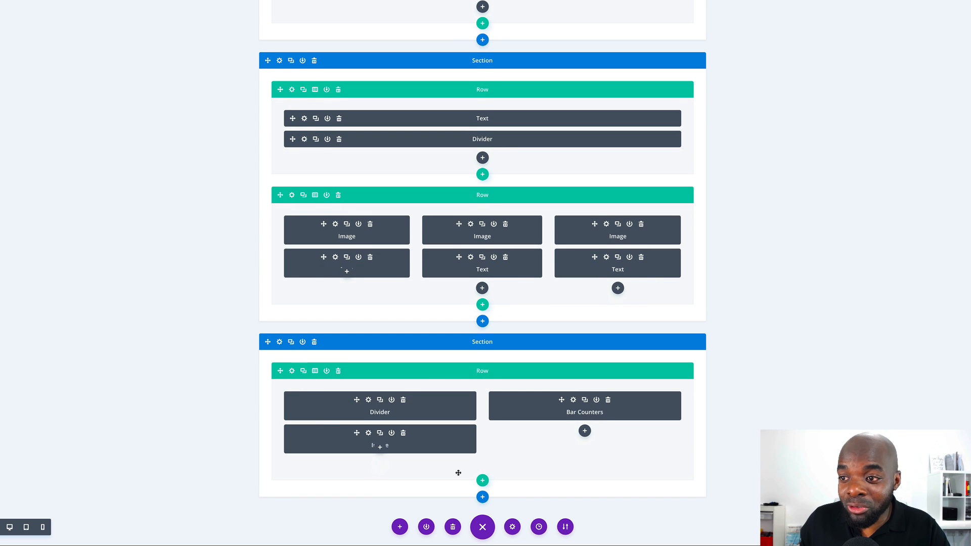
click(483, 481)
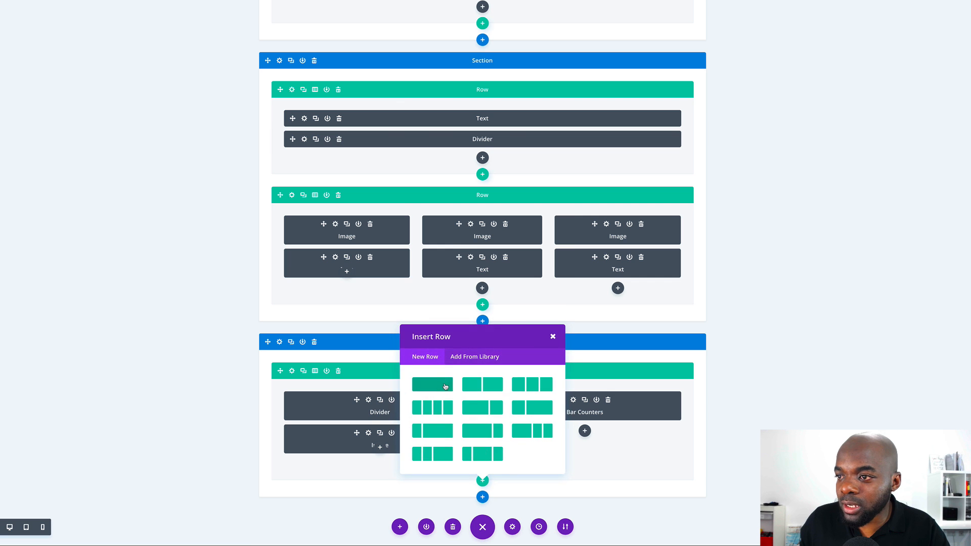
click(445, 385)
click(550, 376)
scroll(243, 441, down, 2)
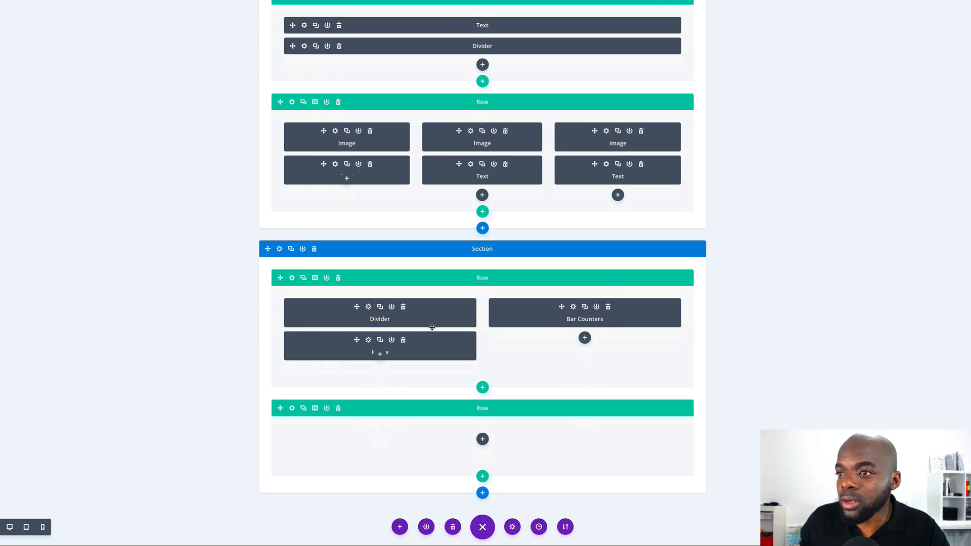
drag(432, 314, 438, 442)
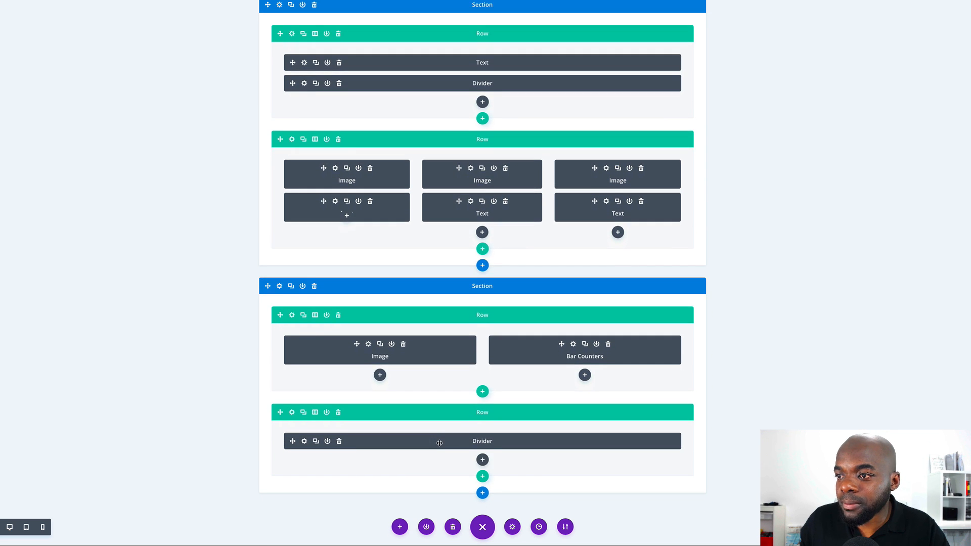
Move the duplicated heading text above the divider in the new row and return to desktop view.
scroll(245, 286, up, 4)
scroll(245, 287, up, 1)
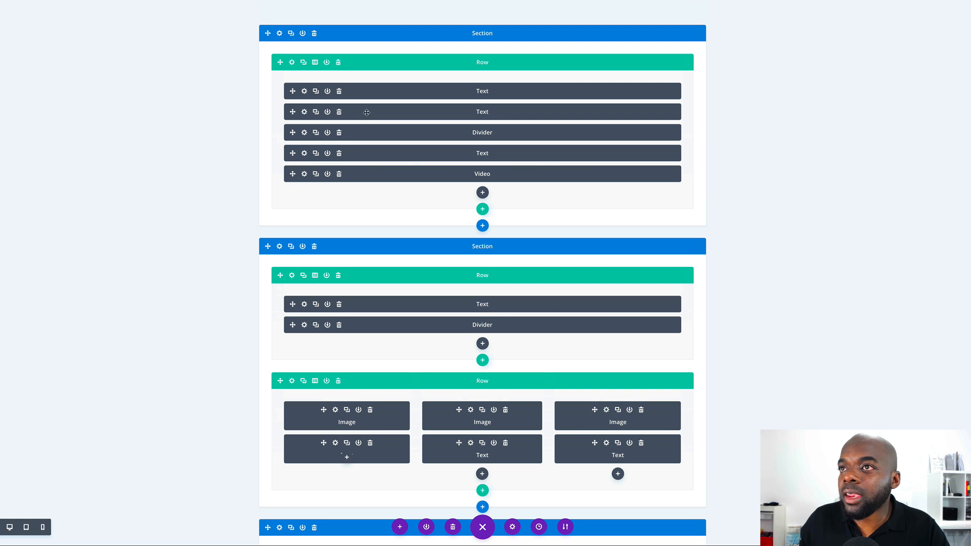
drag(375, 123, 386, 450)
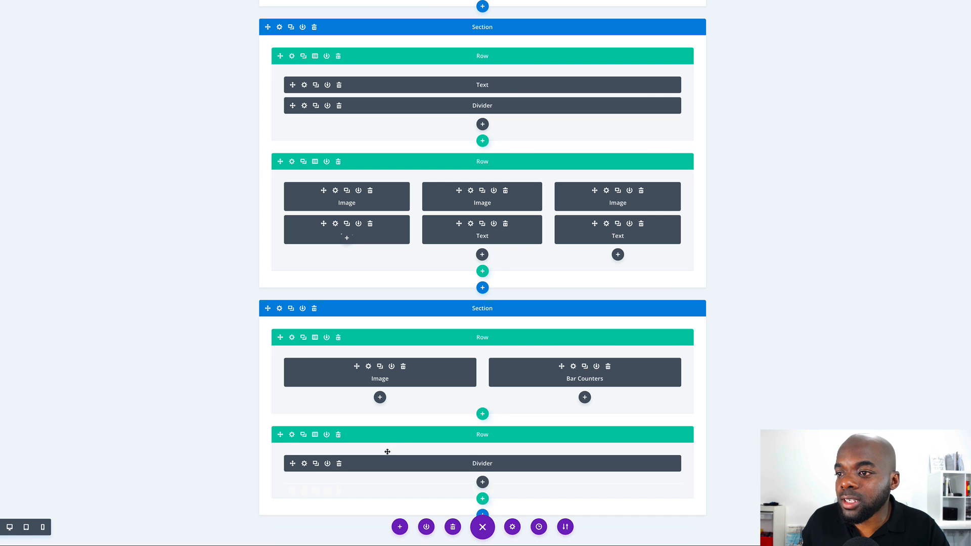
scroll(225, 382, down, 1)
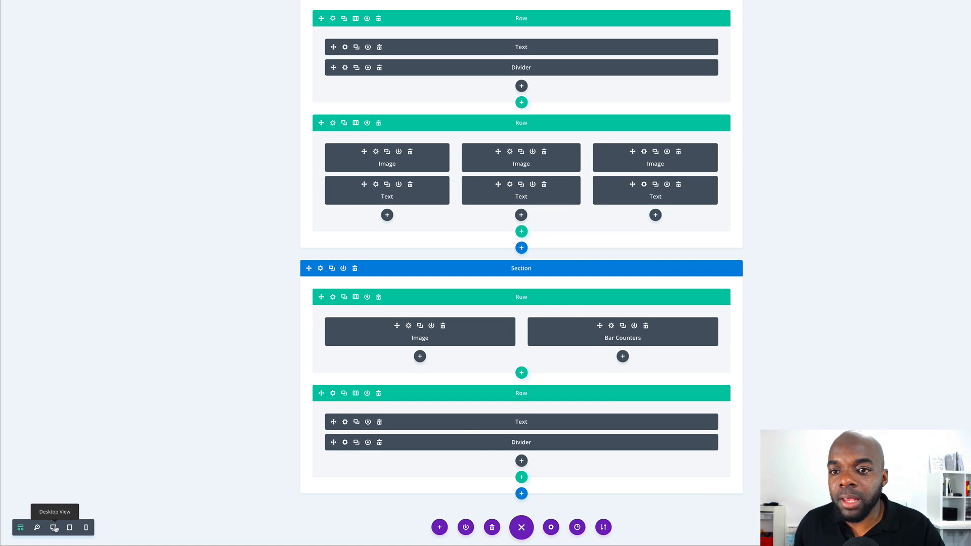
click(54, 528)
scroll(115, 422, down, 5)
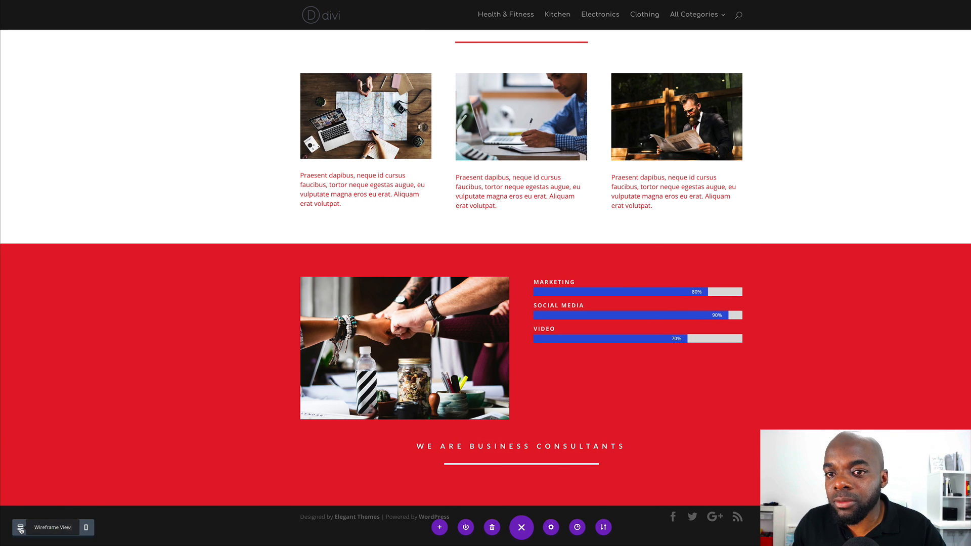
Move the heading and divider row above the image and bar counters row in wireframe view, then check it in desktop view.
click(21, 529)
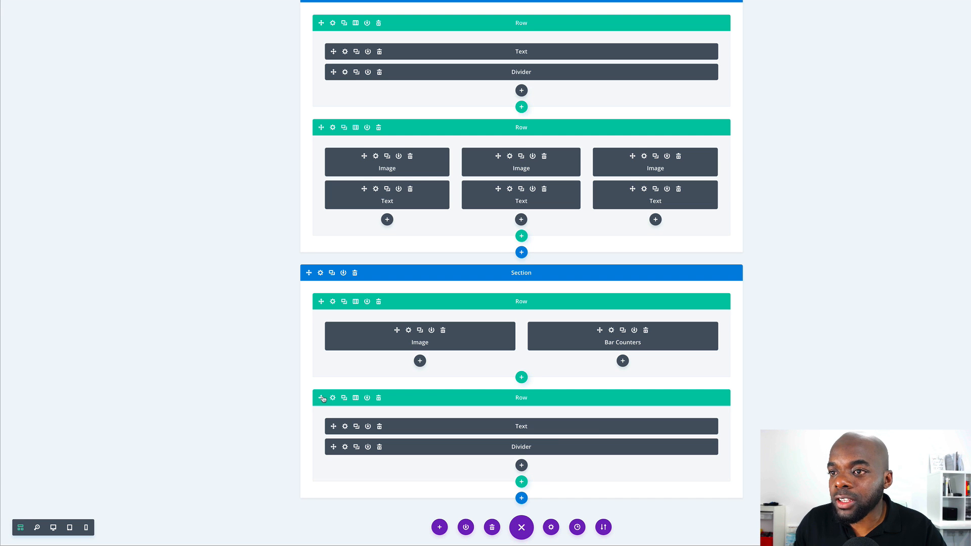
drag(429, 399, 436, 378)
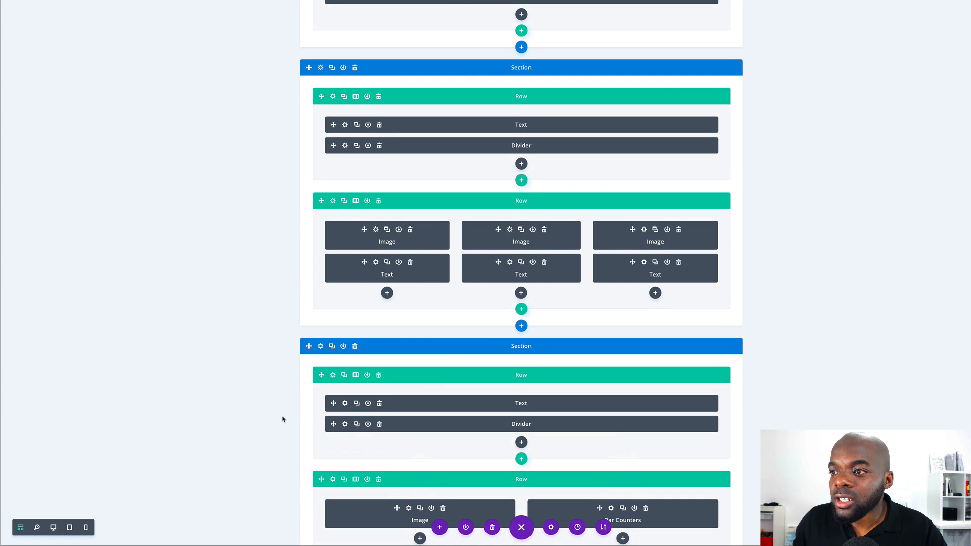
scroll(293, 412, down, 1)
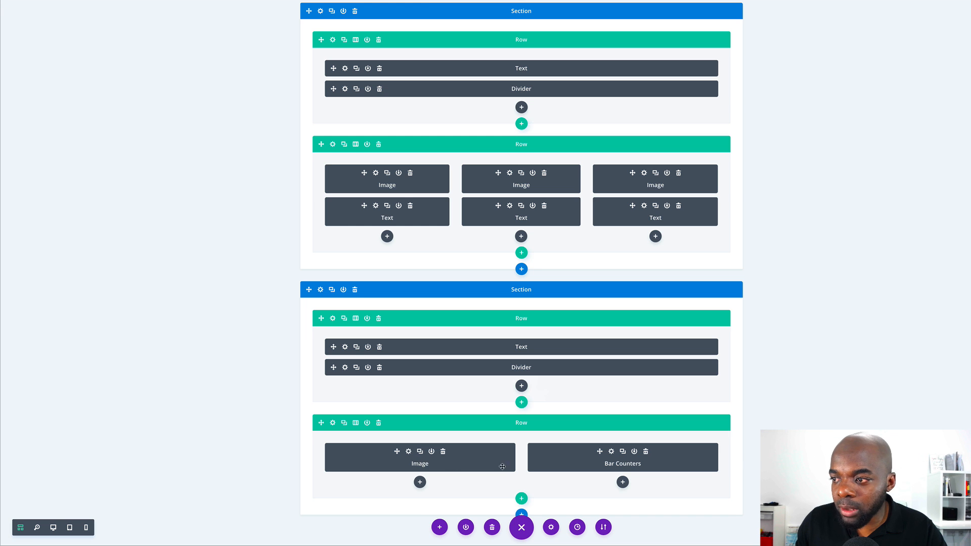
click(53, 527)
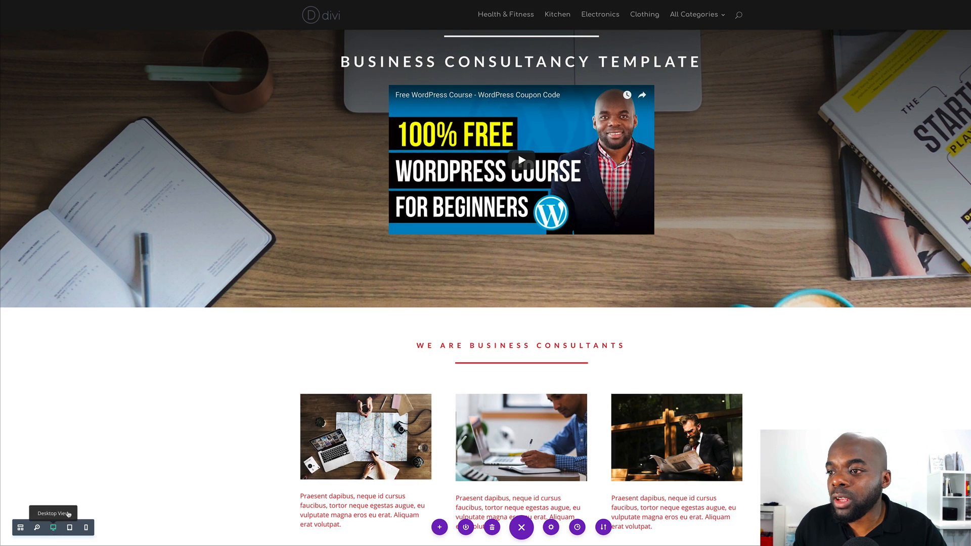
scroll(180, 415, down, 3)
scroll(180, 415, down, 3)
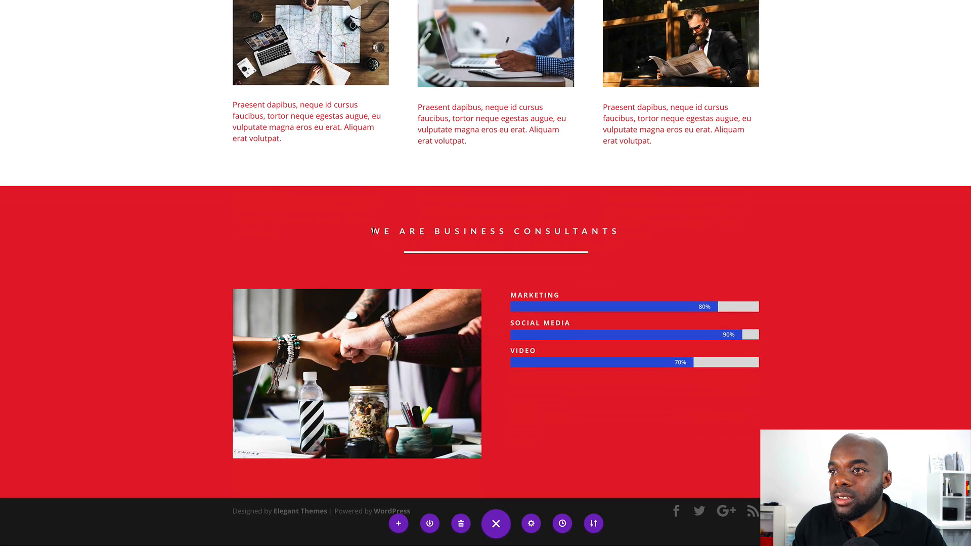
Replace the red section's heading text with "SEE OUR PERFORMANCE".
drag(417, 281, 622, 281)
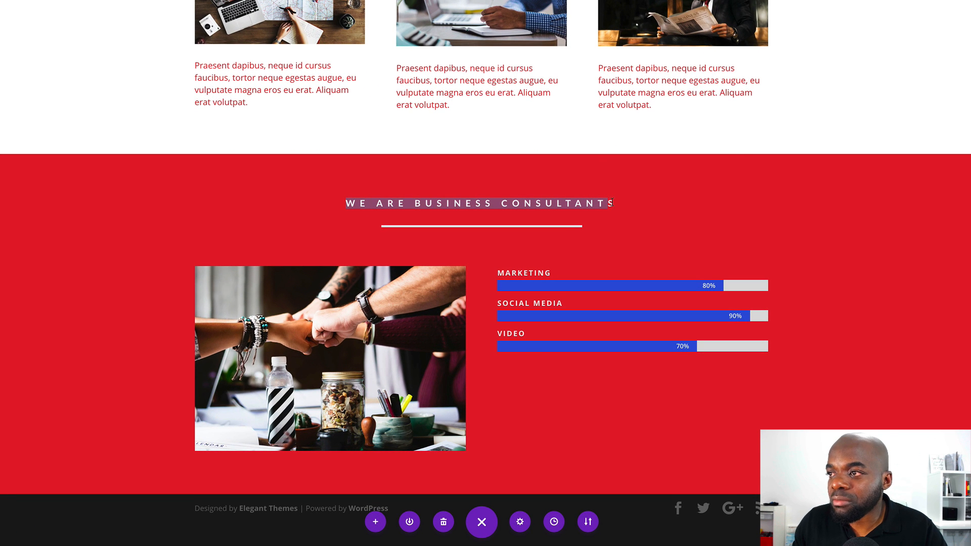
drag(614, 202, 615, 201)
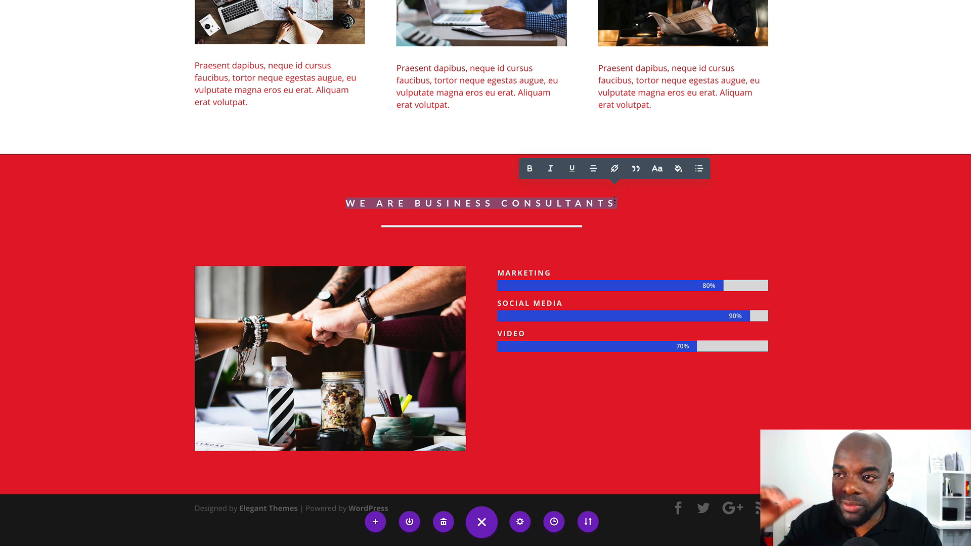
key(BackSpace)
text(SEE )
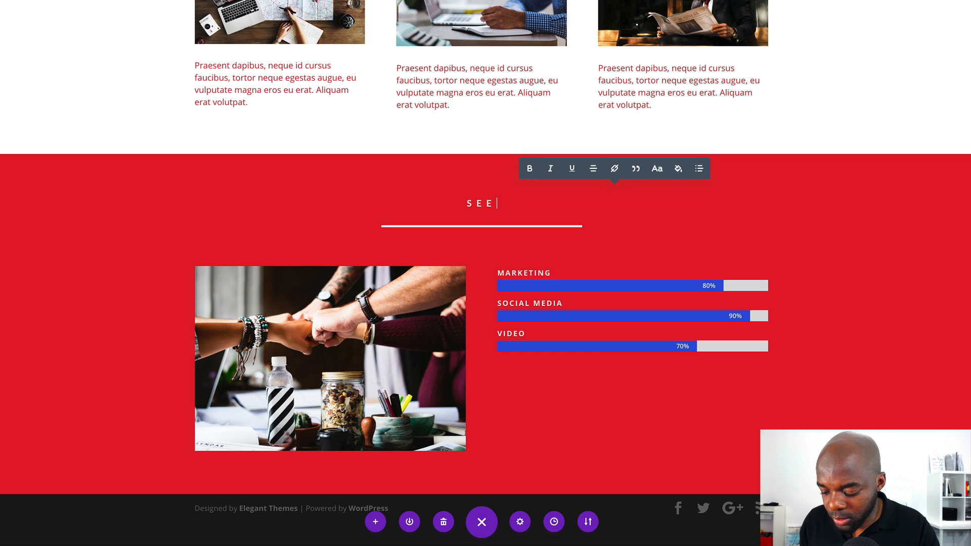
text(OUR PERFORMANCE)
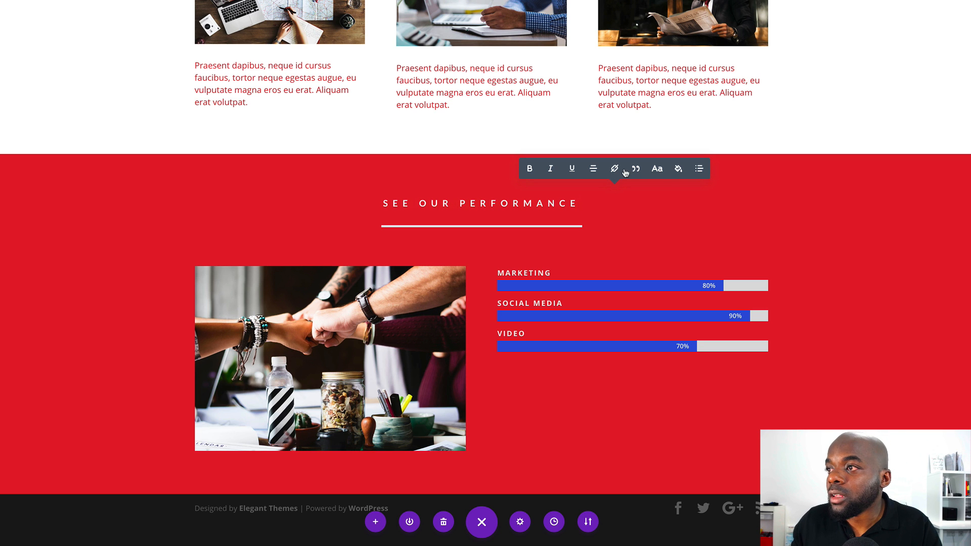
click(783, 131)
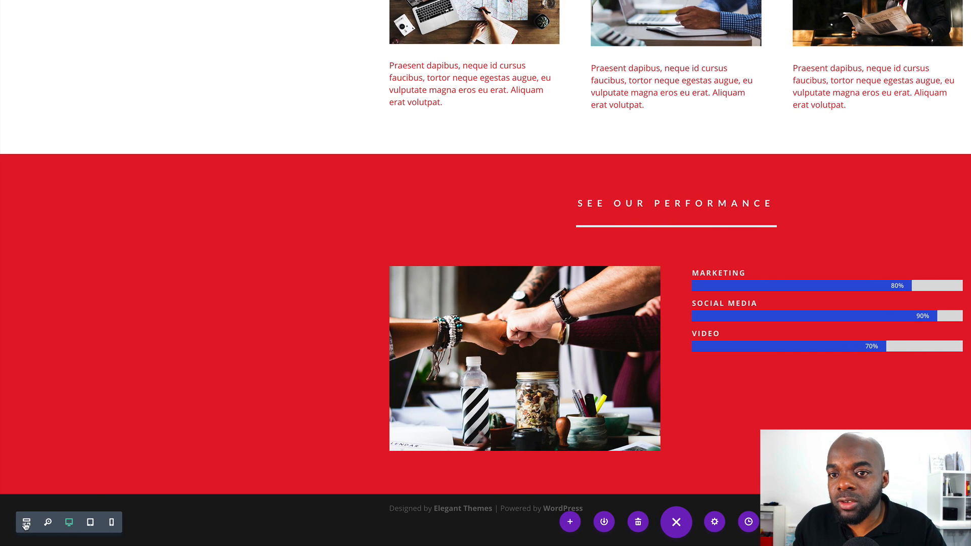
Set the width of the divider under the SEE OUR PERFORMANCE heading to 25% and save it in desktop view.
click(26, 524)
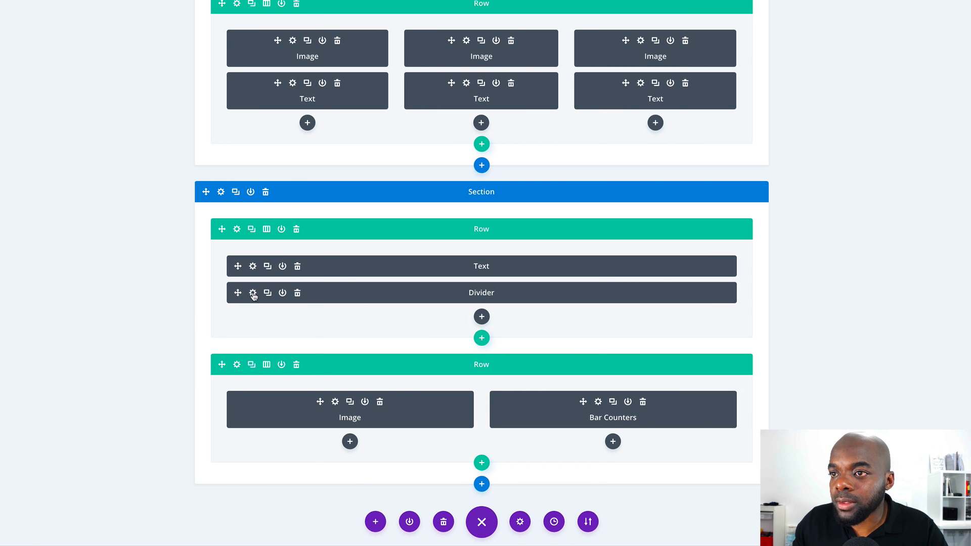
click(359, 292)
click(60, 32)
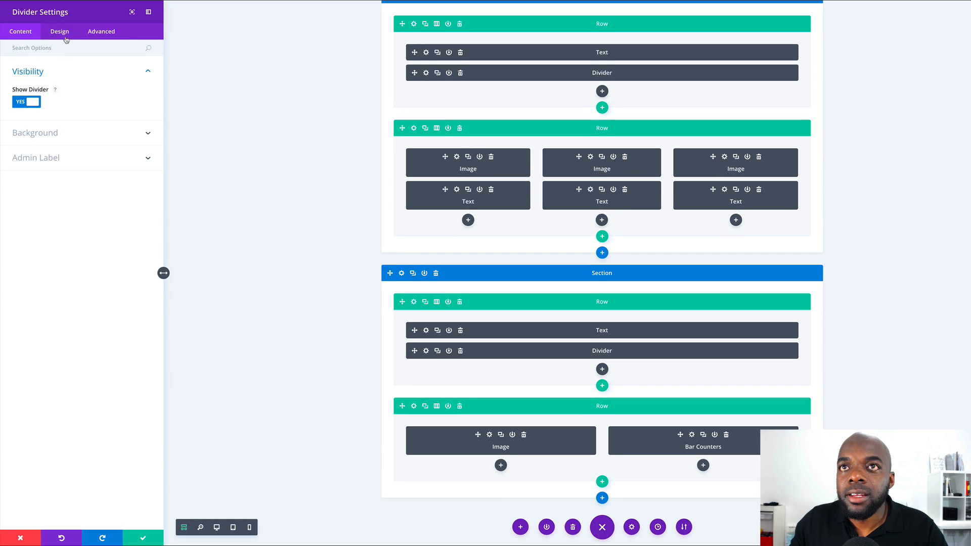
click(49, 126)
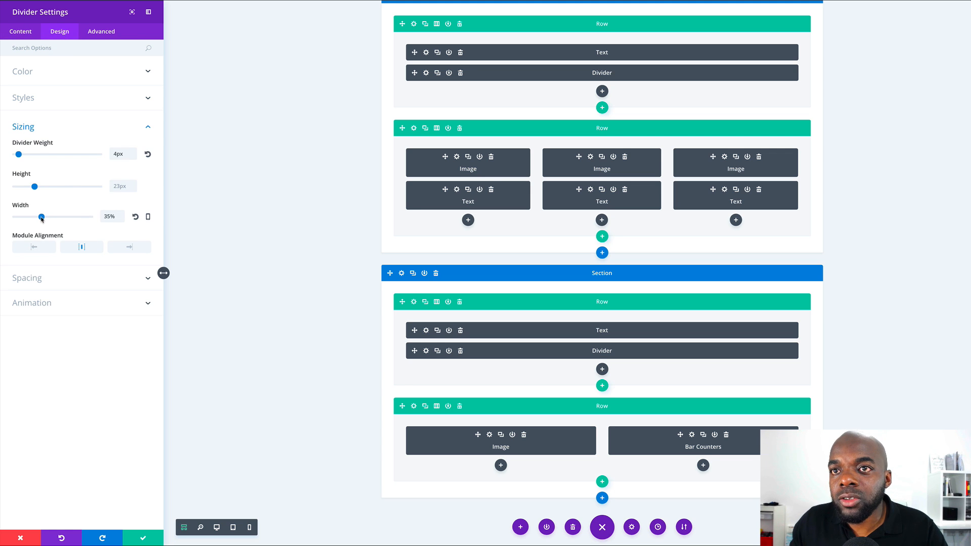
drag(41, 218, 37, 217)
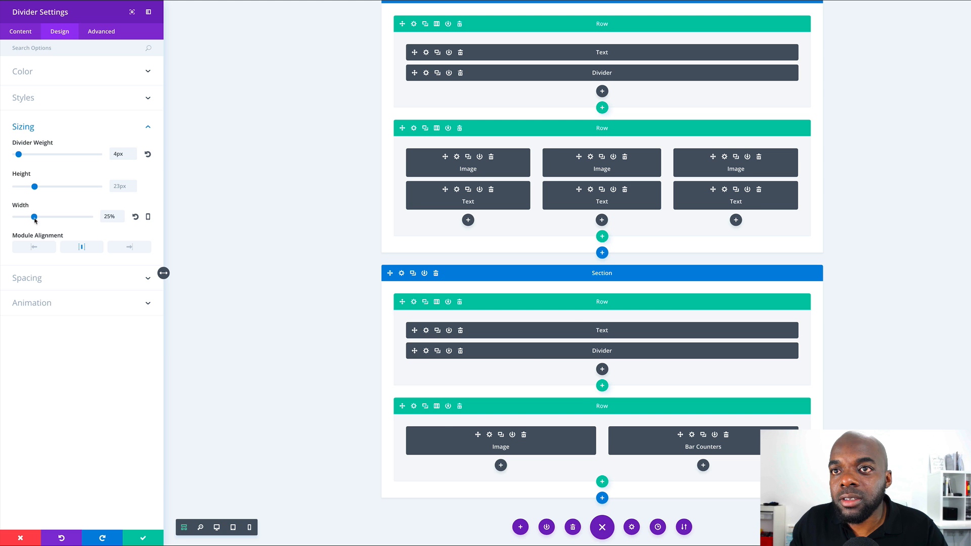
click(217, 528)
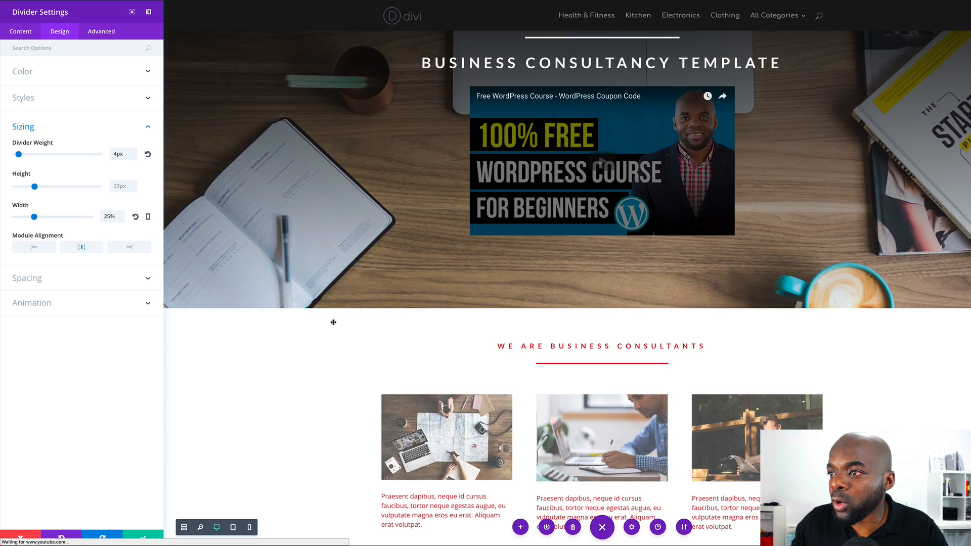
scroll(331, 319, down, 2)
scroll(331, 319, down, 5)
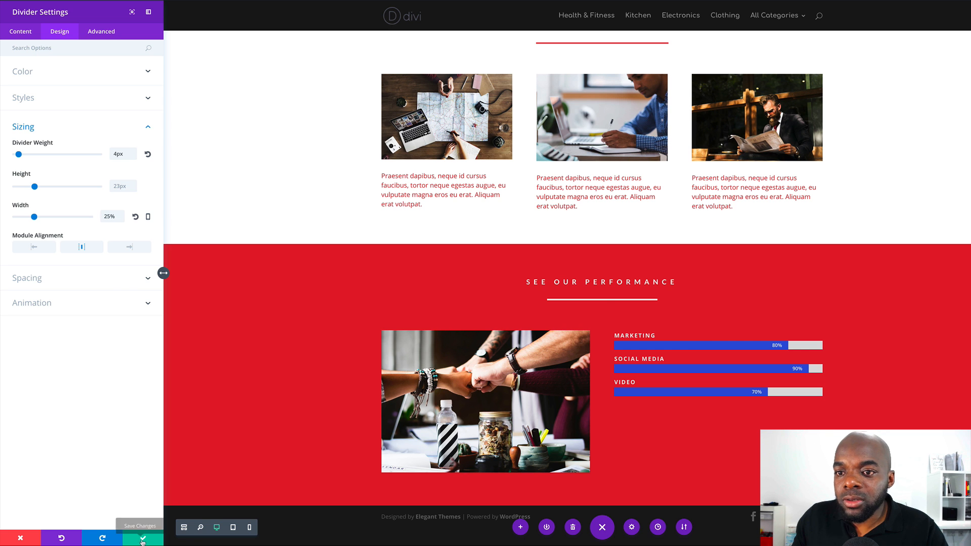
click(141, 540)
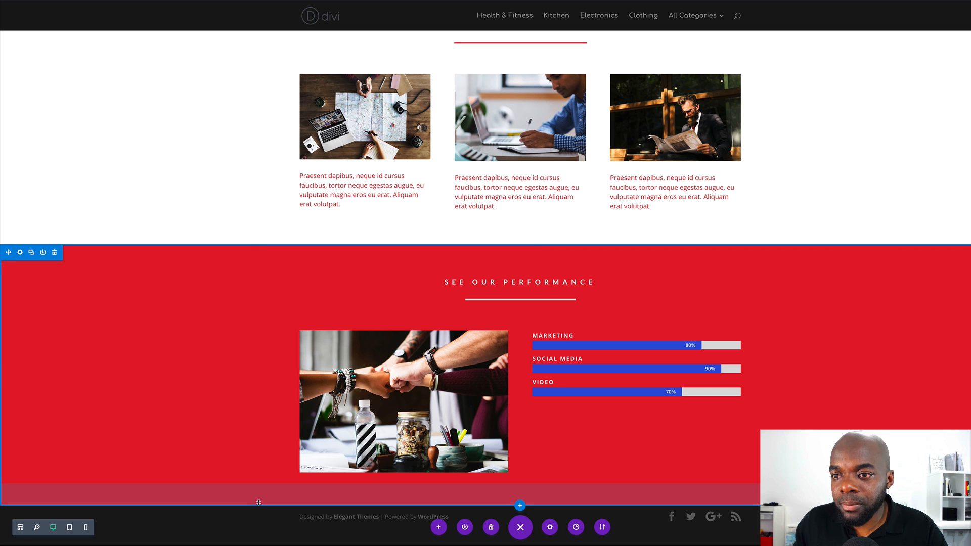
Increase the bottom and top padding of the red performance section.
drag(259, 505, 262, 527)
drag(283, 247, 284, 267)
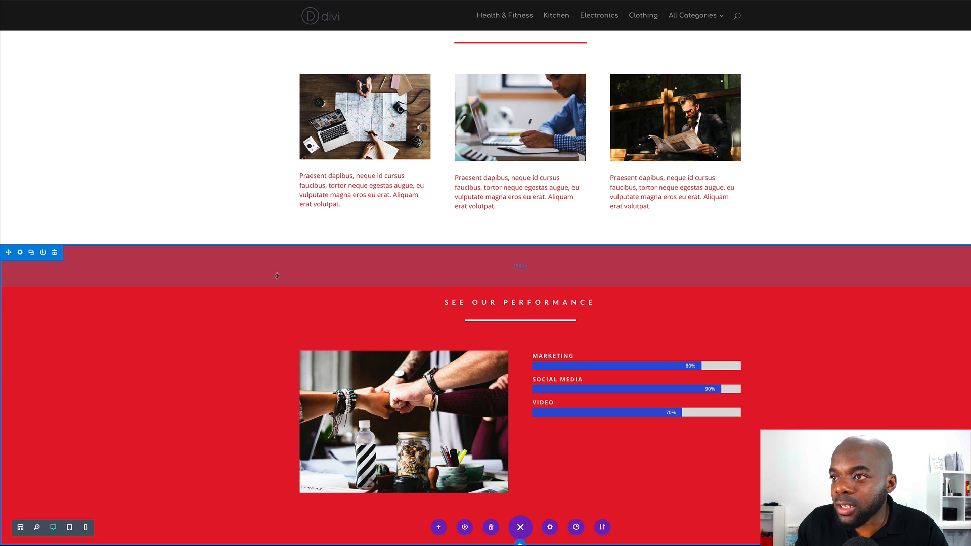
scroll(232, 382, down, 1)
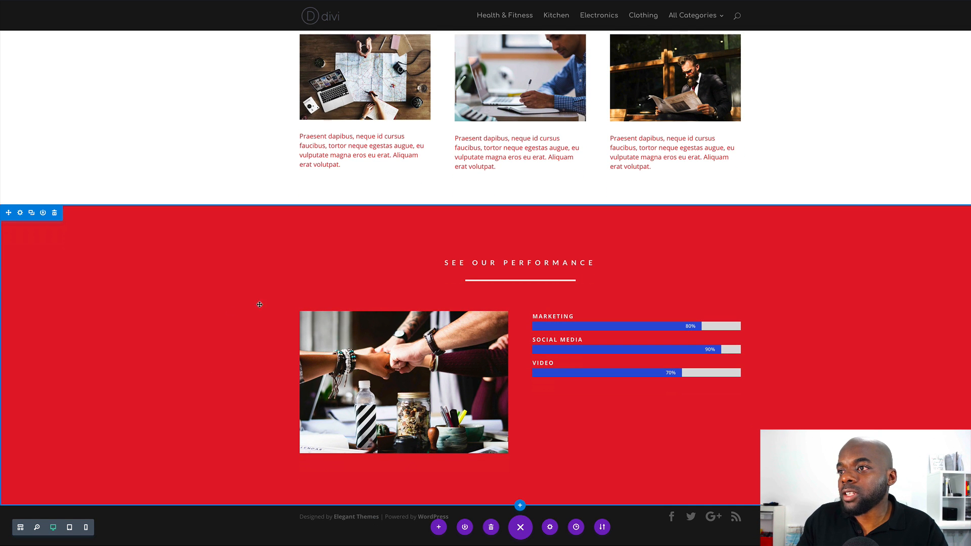
Increase the bottom and top padding of the white WE ARE BUSINESS CONSULTANTS section.
scroll(258, 412, up, 4)
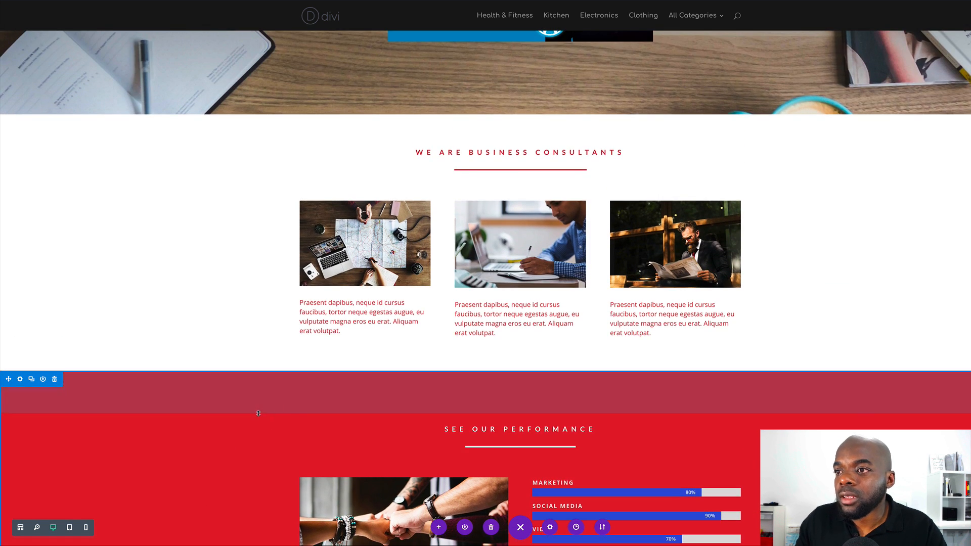
drag(305, 371, 308, 387)
drag(330, 123, 333, 137)
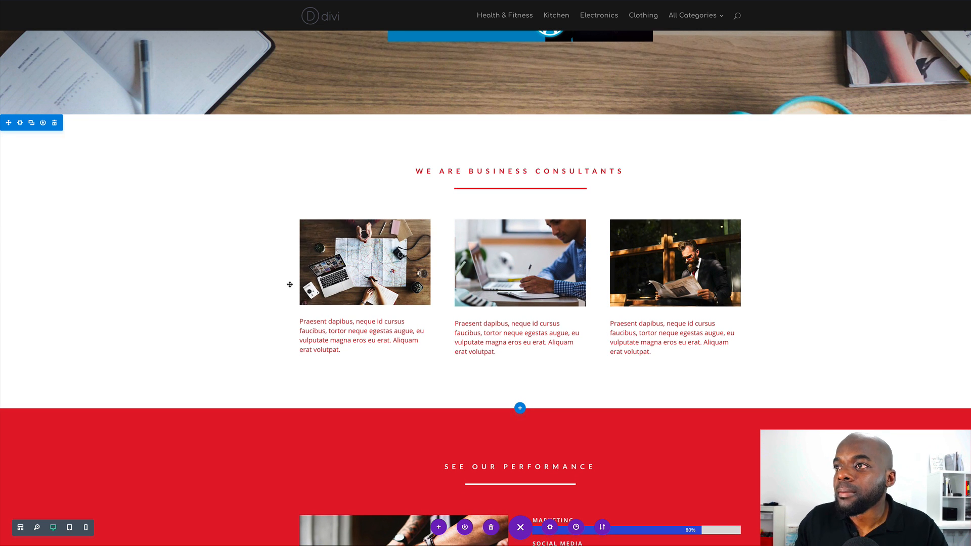
scroll(197, 293, up, 3)
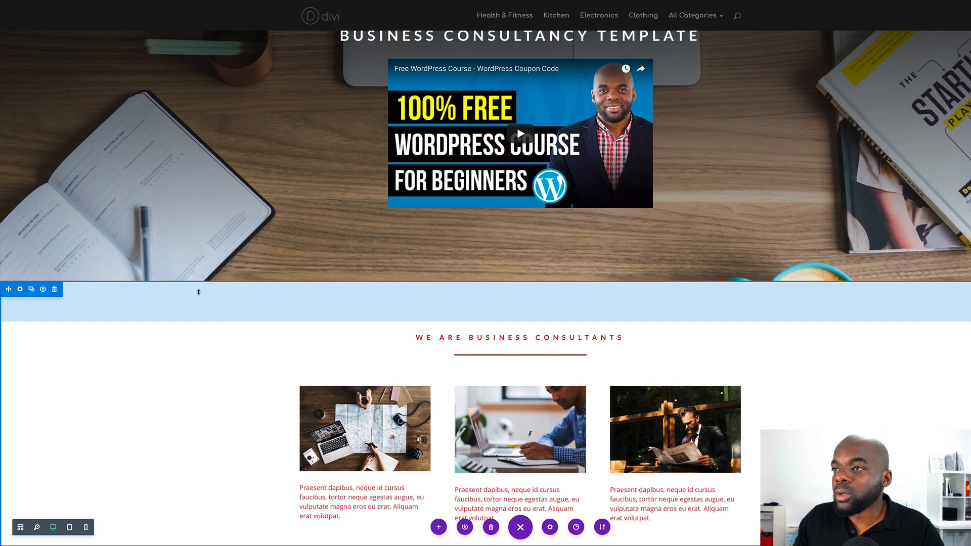
scroll(197, 290, down, 7)
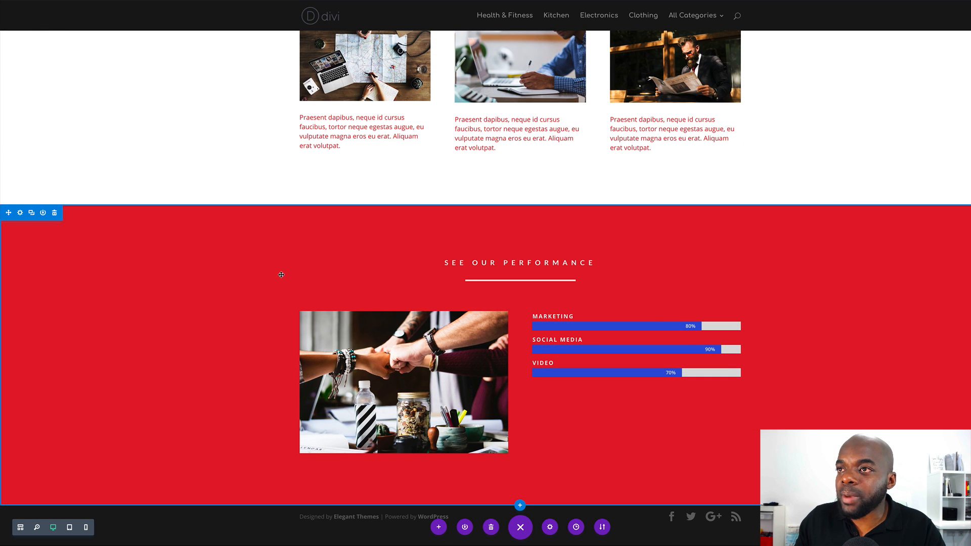
Give the three-column image and text row a custom width of 75% and save the row settings.
scroll(281, 275, up, 6)
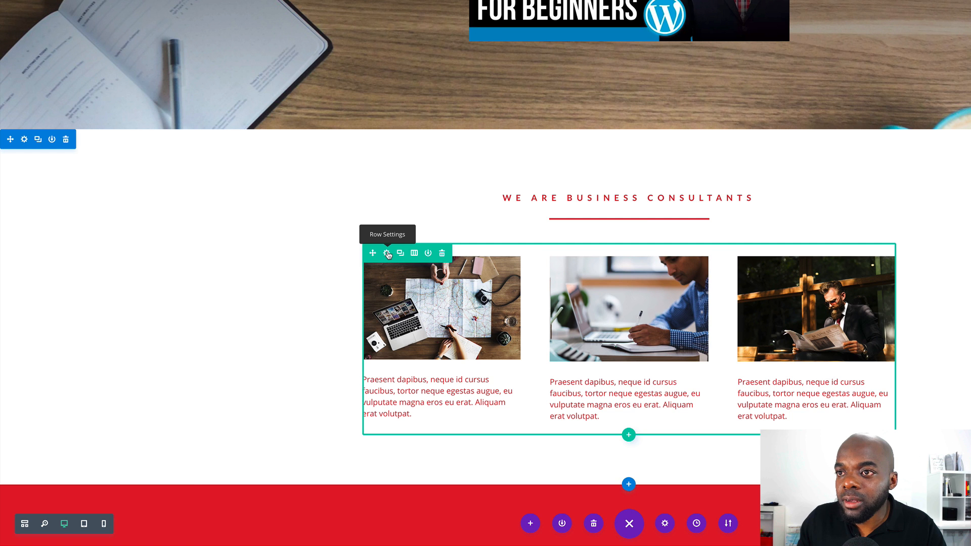
click(387, 254)
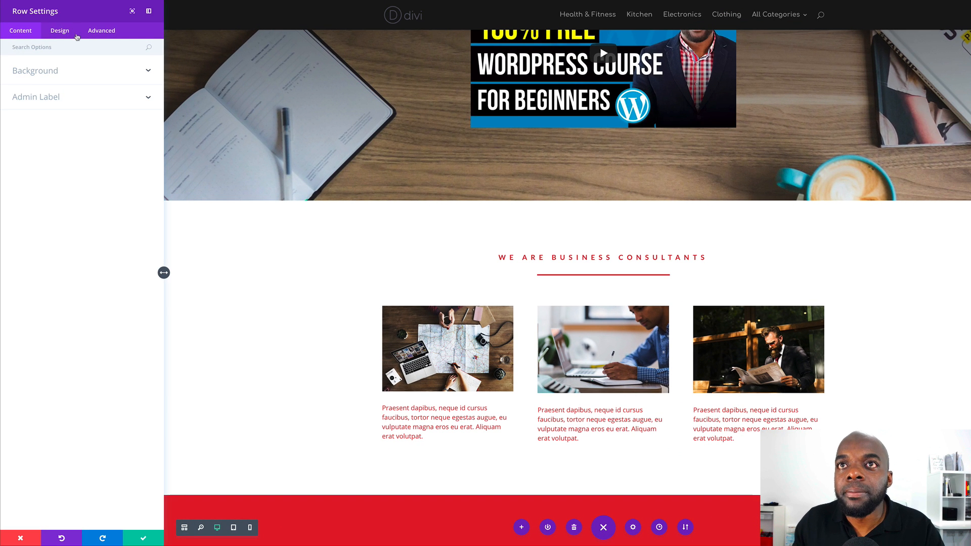
click(64, 31)
click(49, 100)
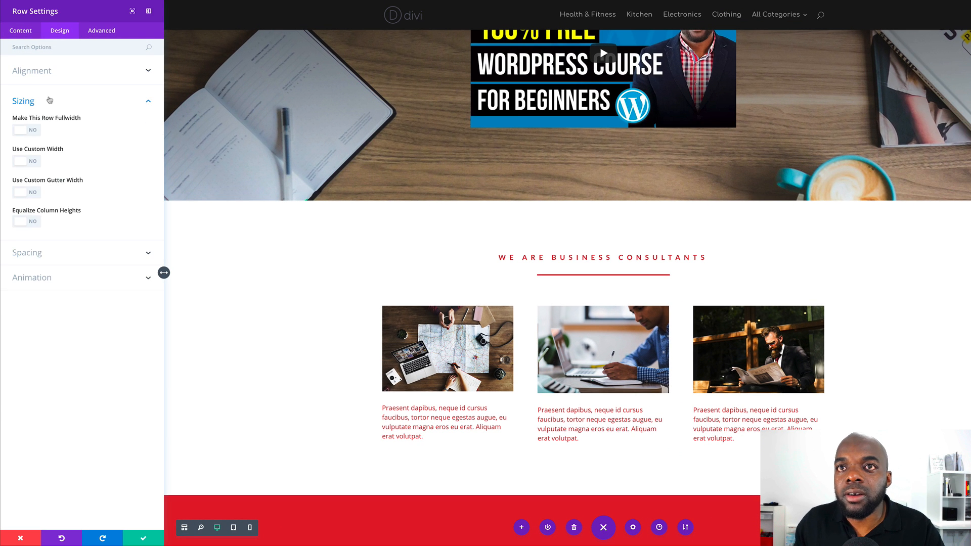
click(33, 162)
click(27, 161)
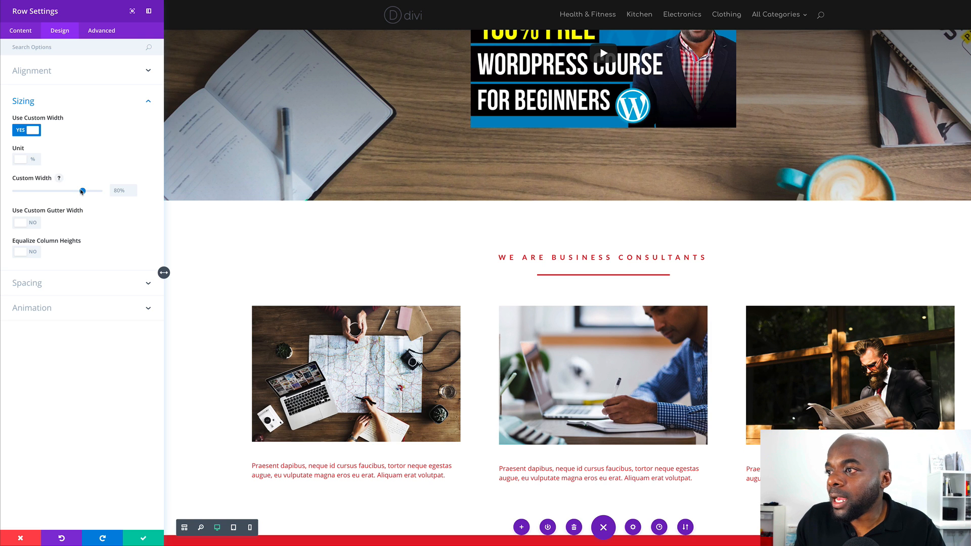
drag(83, 192, 79, 195)
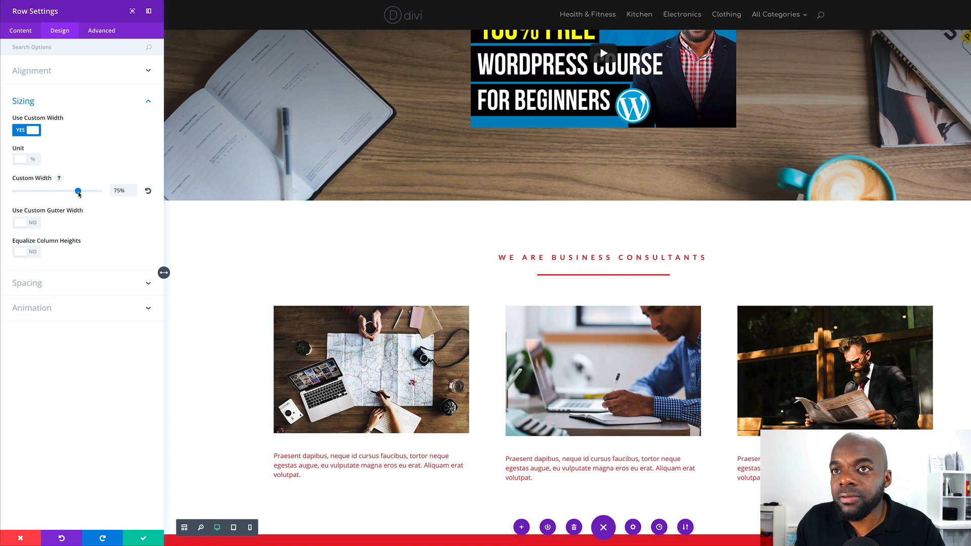
scroll(245, 362, down, 5)
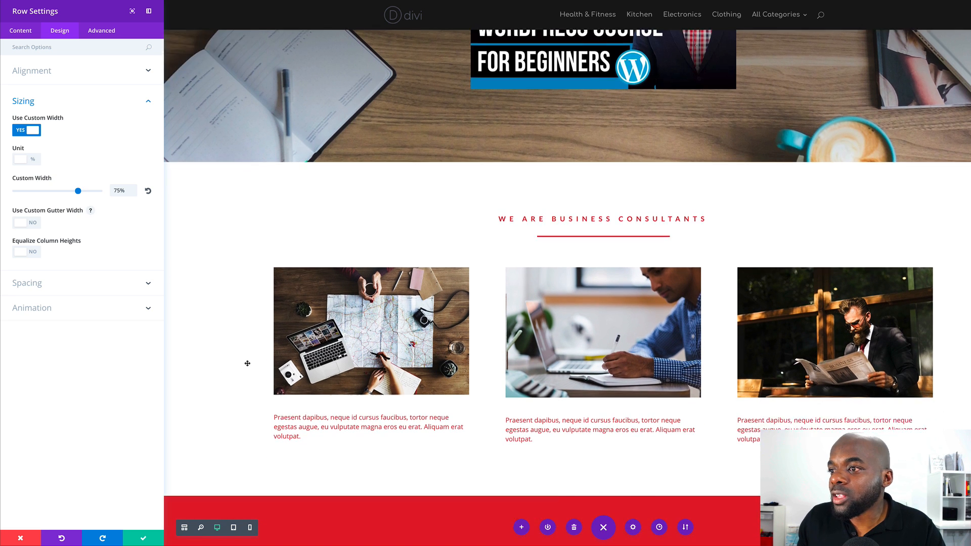
scroll(247, 363, up, 3)
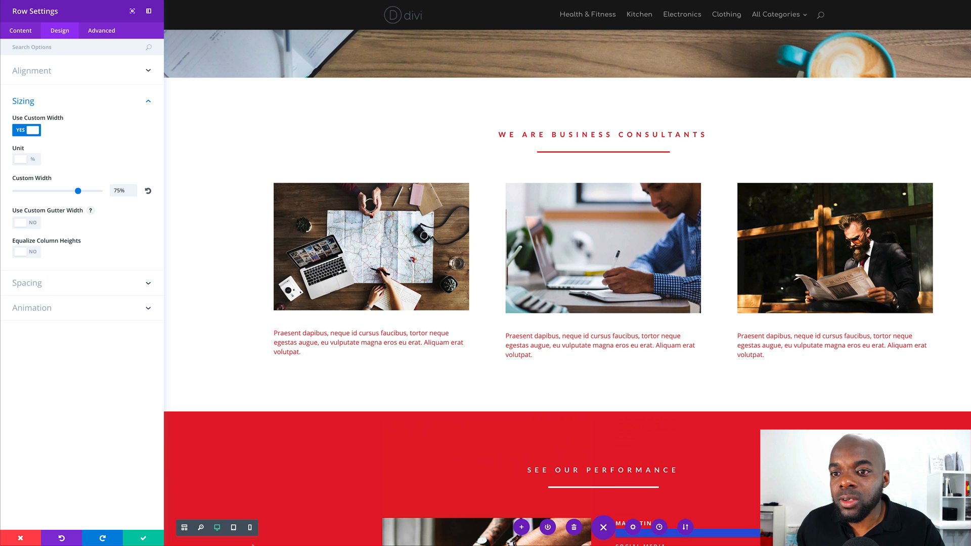
click(144, 539)
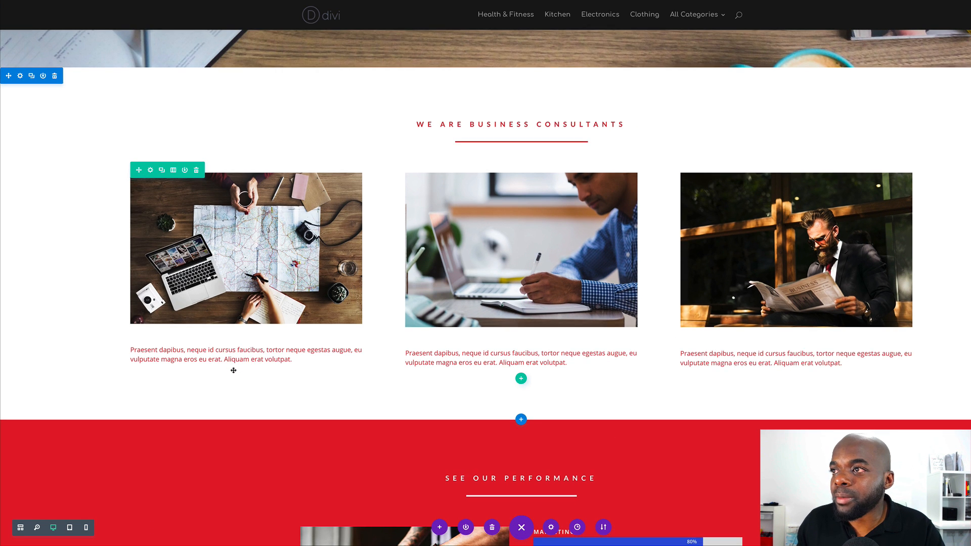
Give the image and bar counters row in the red section a custom width of 75% and save it.
scroll(233, 370, up, 2)
scroll(373, 194, up, 5)
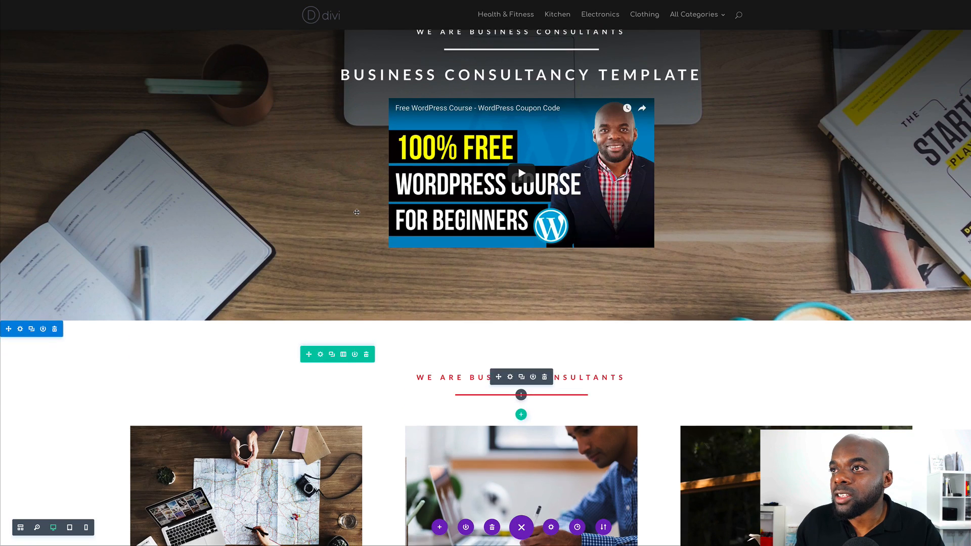
scroll(356, 212, down, 10)
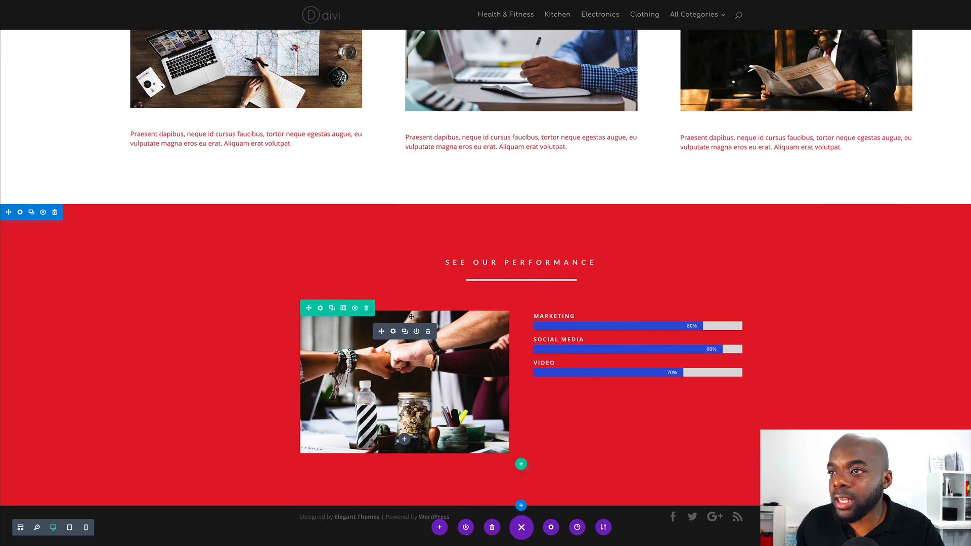
click(320, 309)
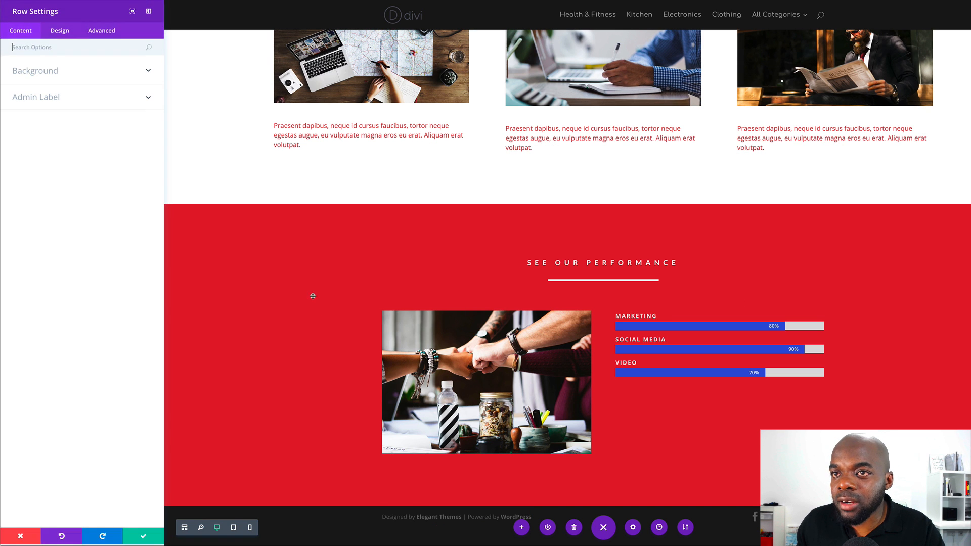
click(61, 32)
click(23, 97)
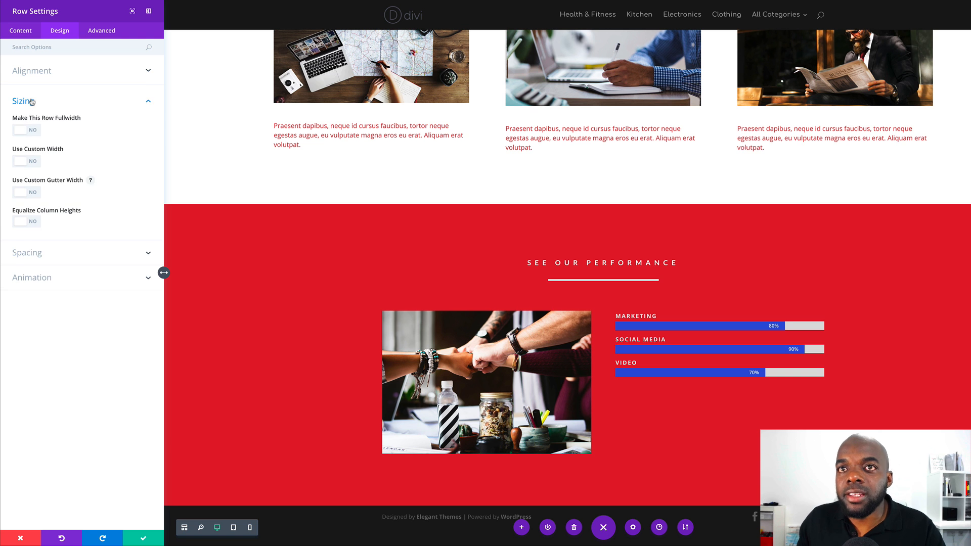
click(33, 162)
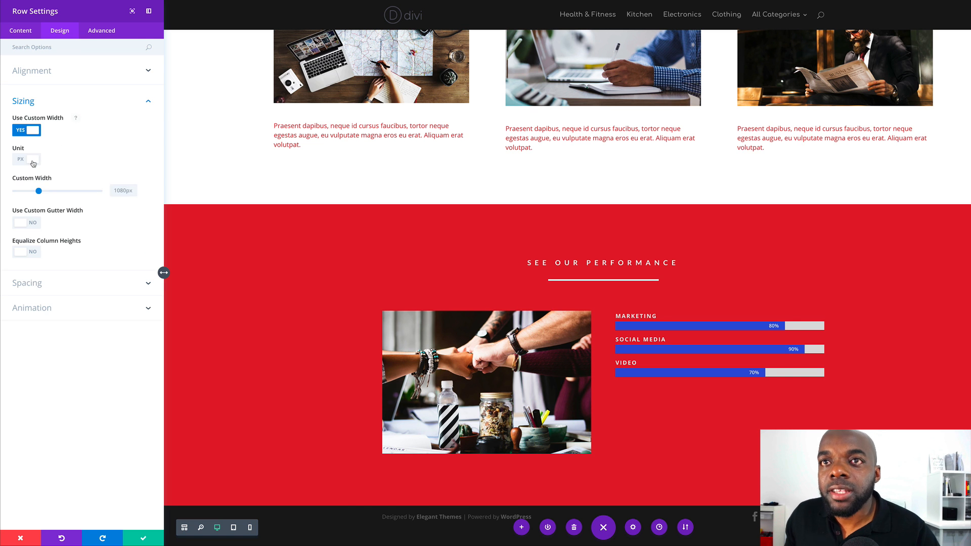
click(29, 161)
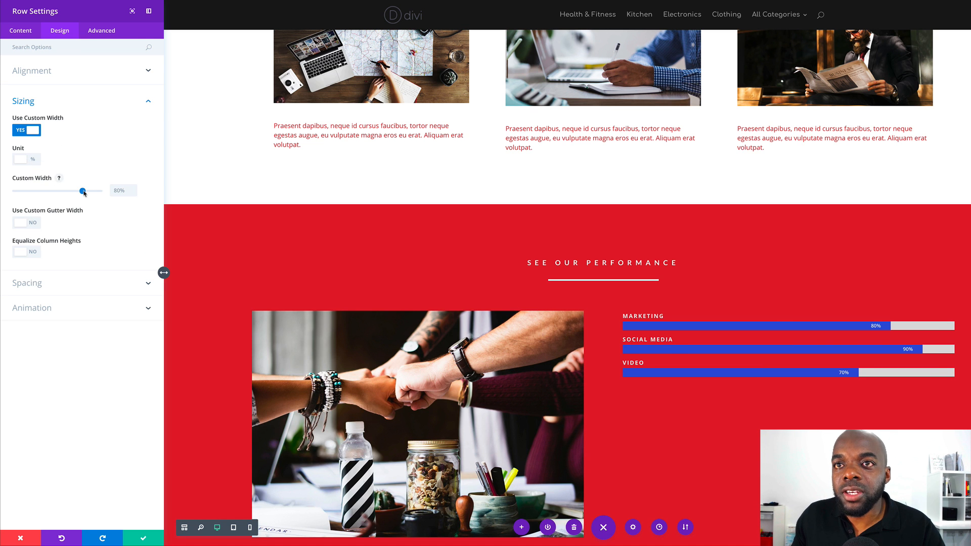
click(120, 190)
text(75)
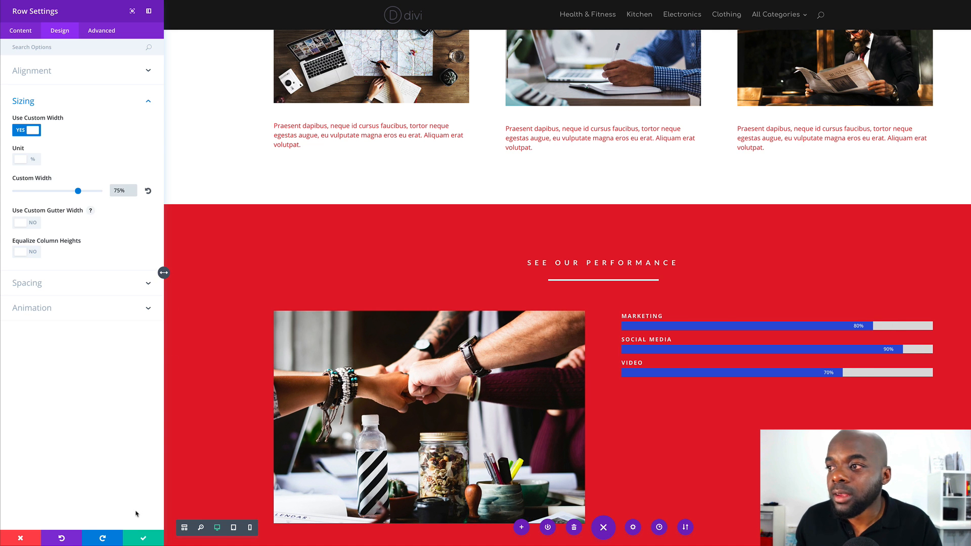
click(143, 539)
Duplicate the SEE OUR PERFORMANCE heading and move the copy below the bar counters.
scroll(731, 431, down, 3)
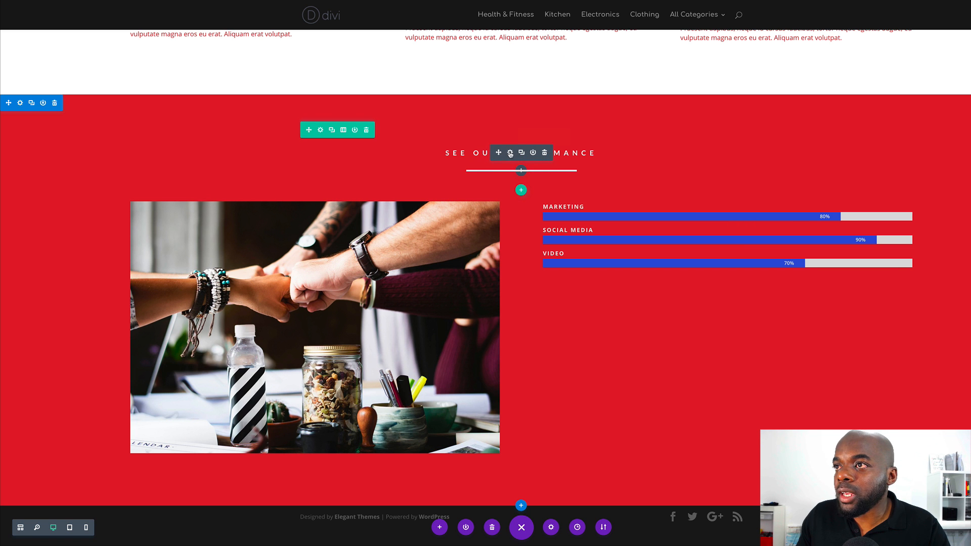
click(522, 153)
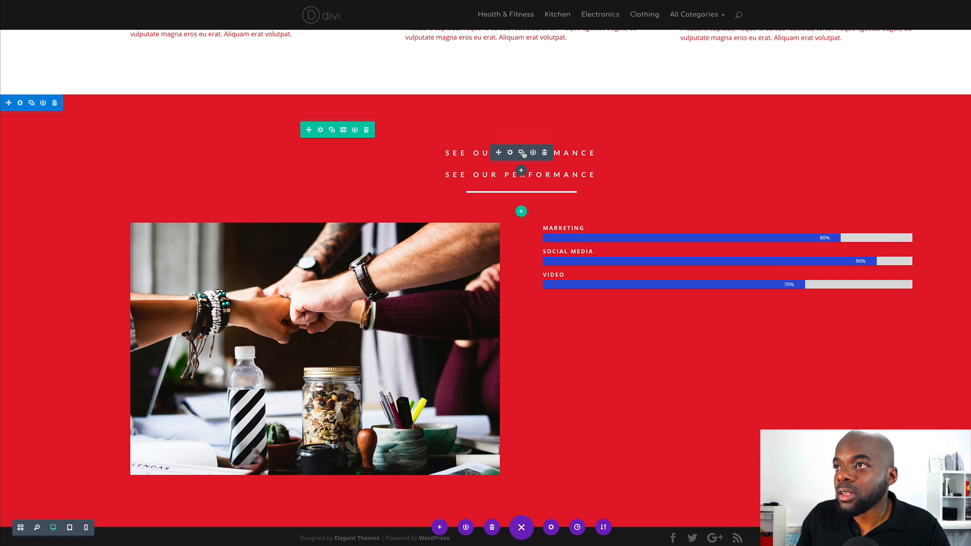
drag(499, 175, 598, 287)
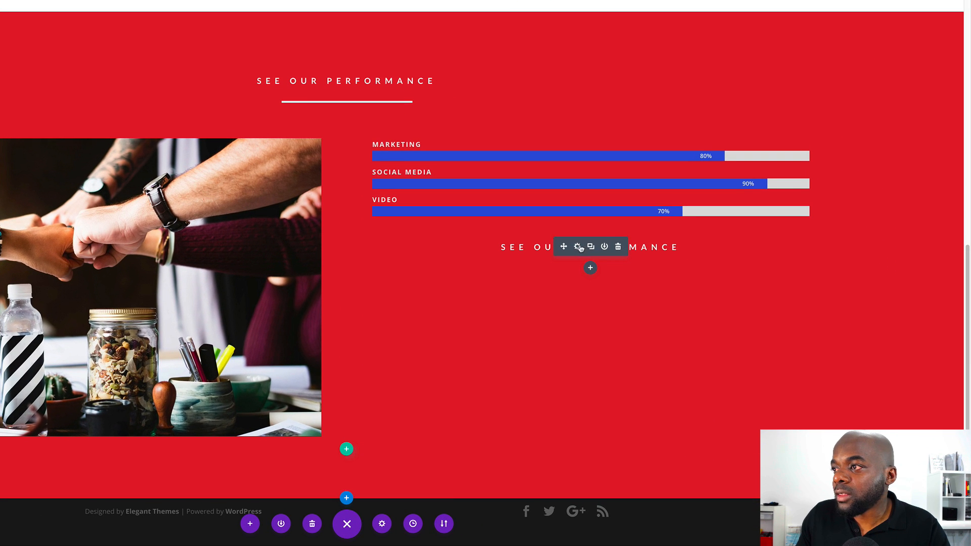
Replace the copied heading's text with "FOLLOW US" and align it left.
click(526, 247)
drag(499, 247, 677, 249)
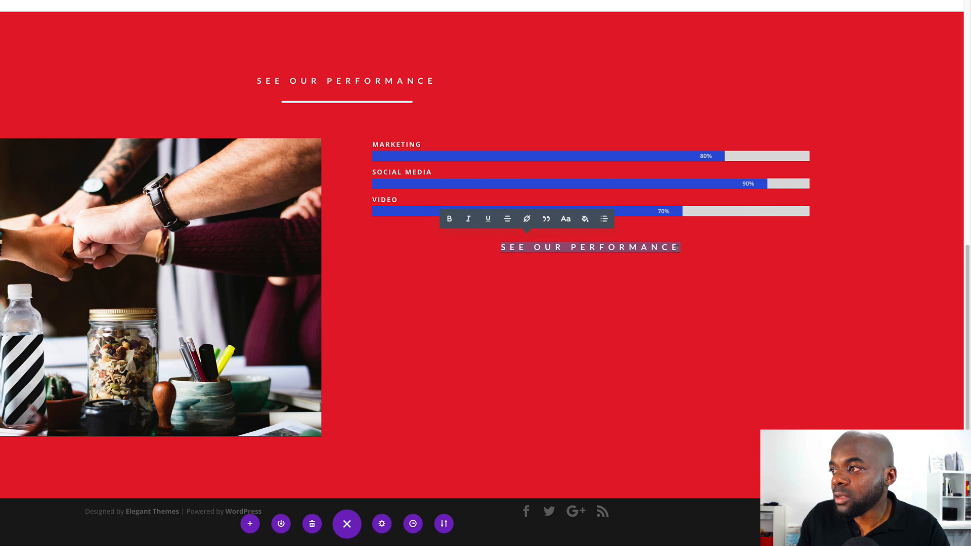
text(FOLLOW US)
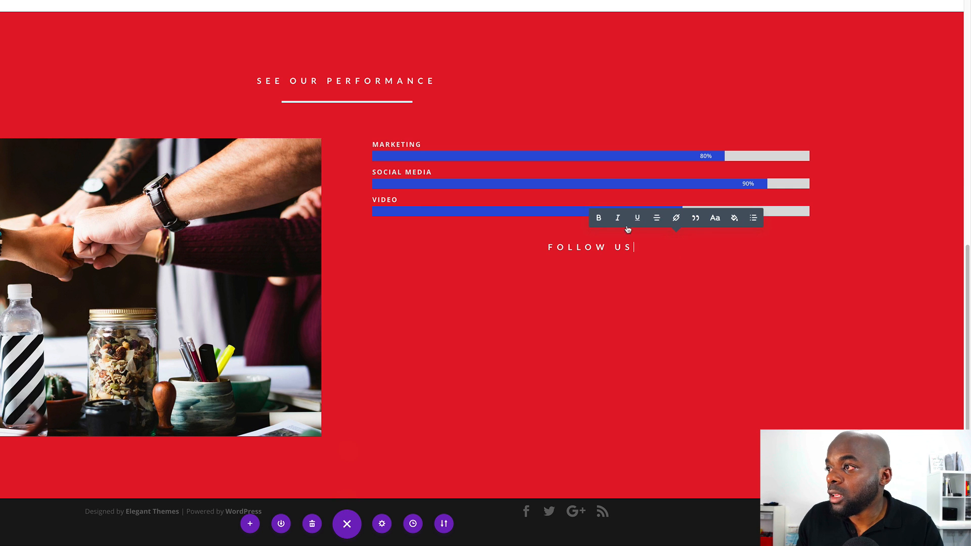
click(656, 218)
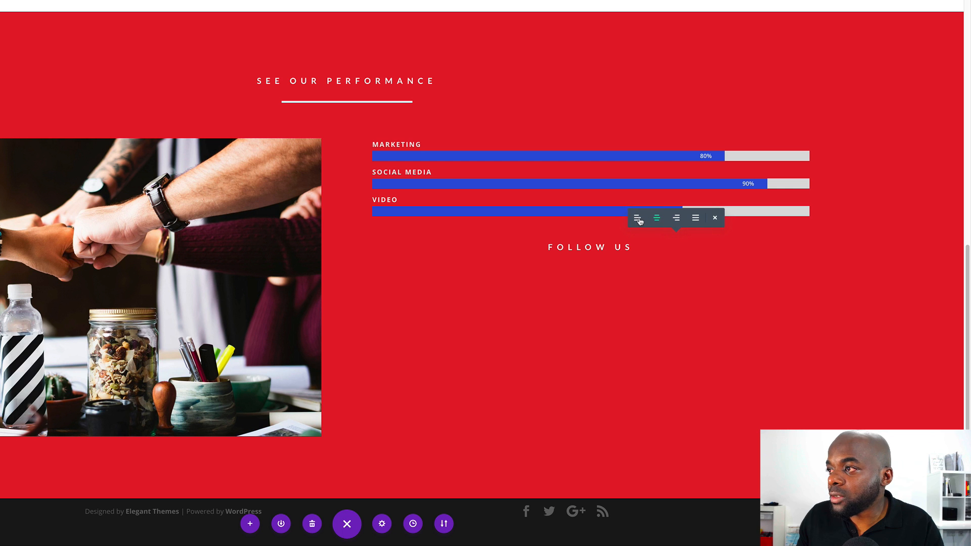
click(637, 220)
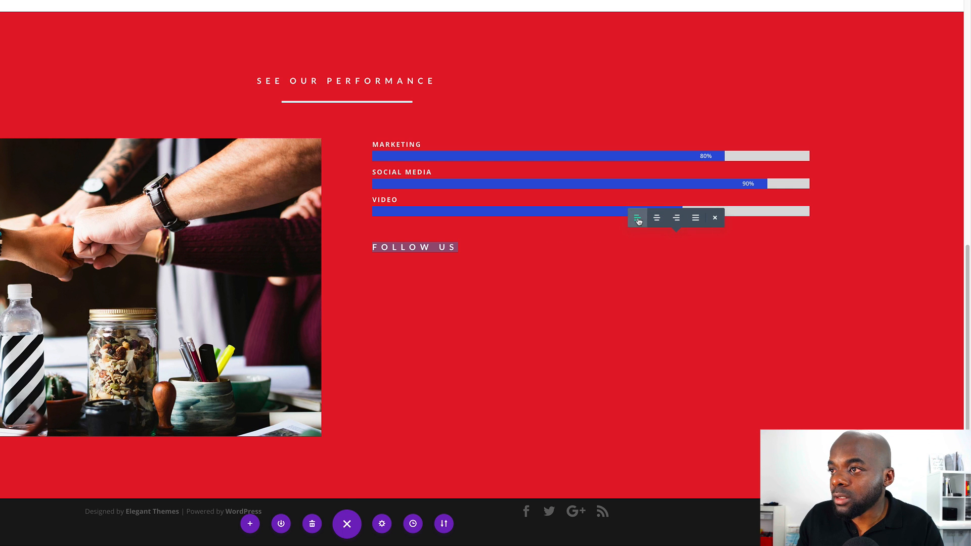
Duplicate the divider under SEE OUR PERFORMANCE and move the copy below the FOLLOW US heading.
click(466, 248)
mouse_move(347, 107)
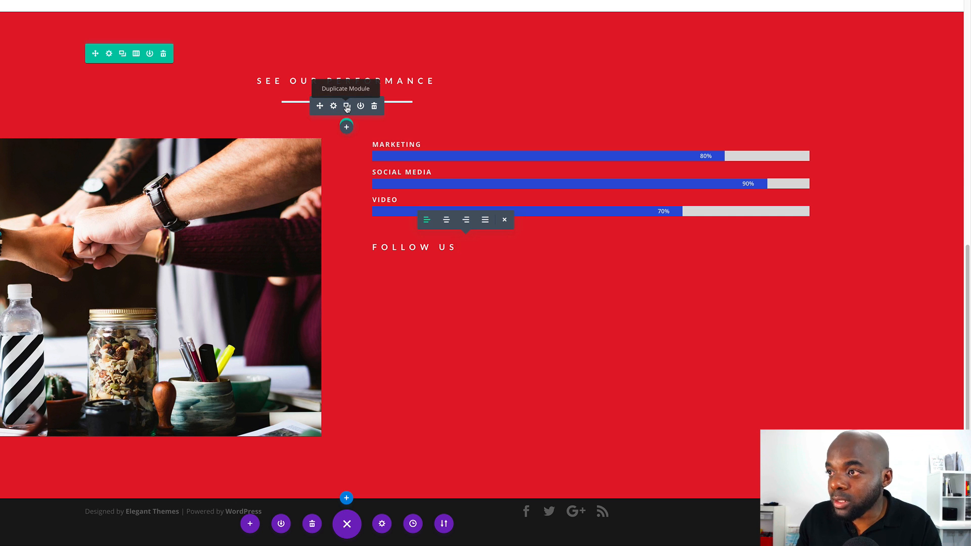
click(347, 107)
scroll(321, 401, up, 3)
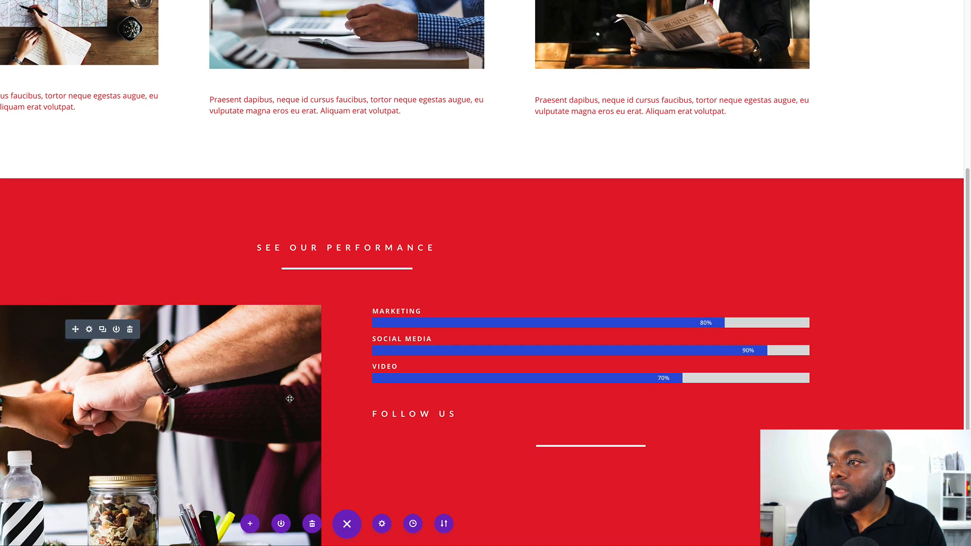
scroll(321, 401, down, 1)
Set the module alignment of the divider below FOLLOW US to left and save its settings.
mouse_move(605, 419)
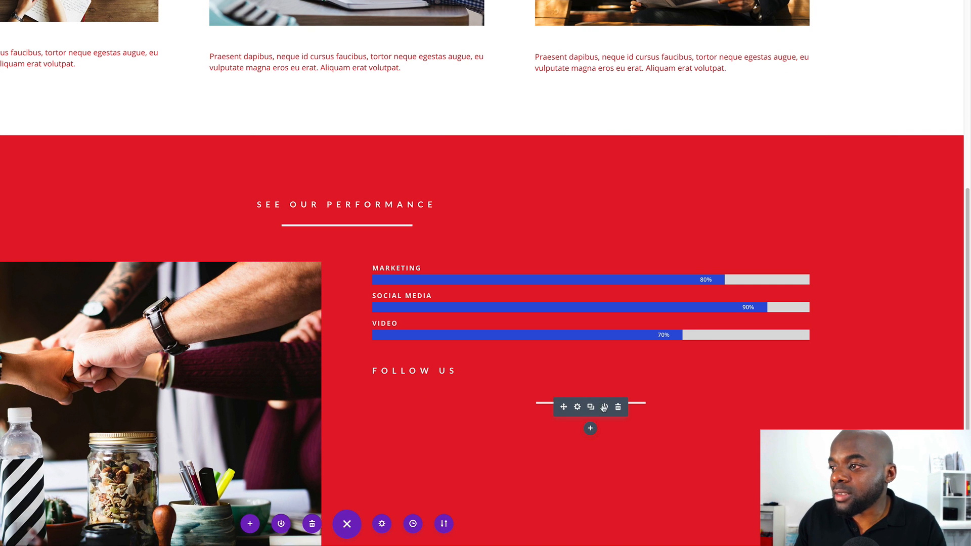
click(578, 408)
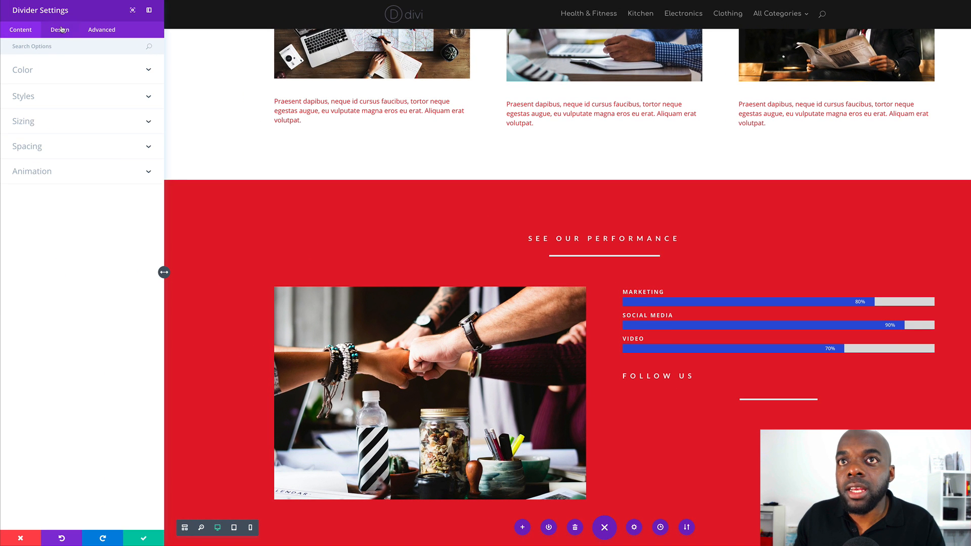
click(60, 29)
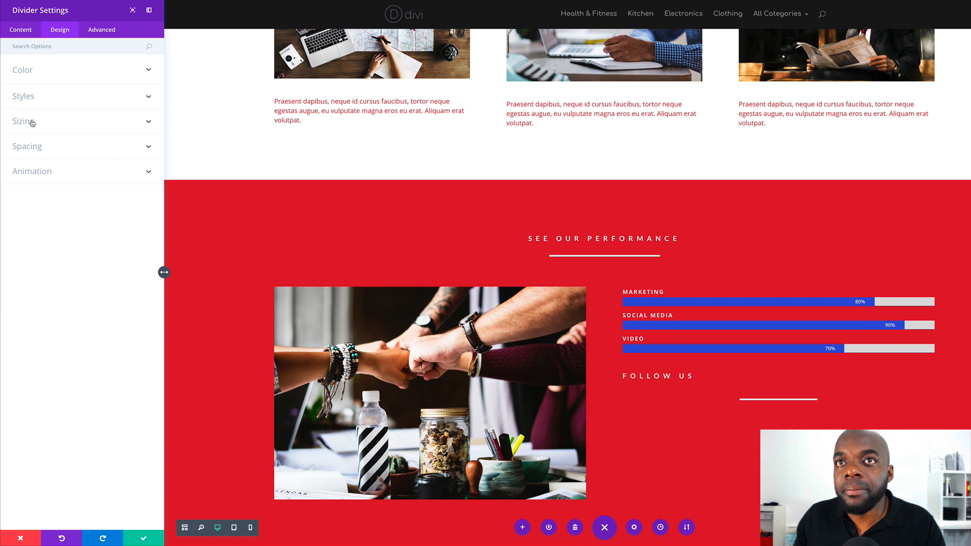
click(32, 122)
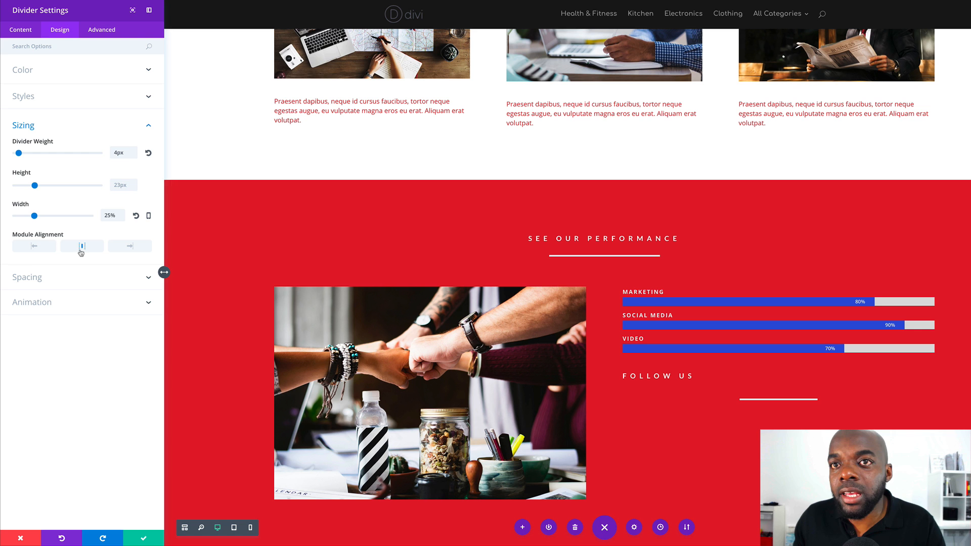
click(35, 246)
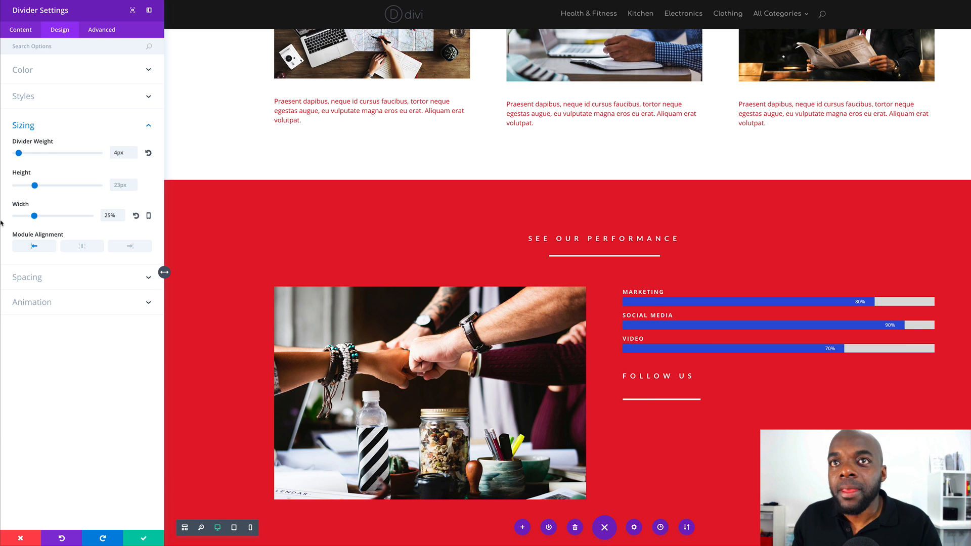
click(22, 30)
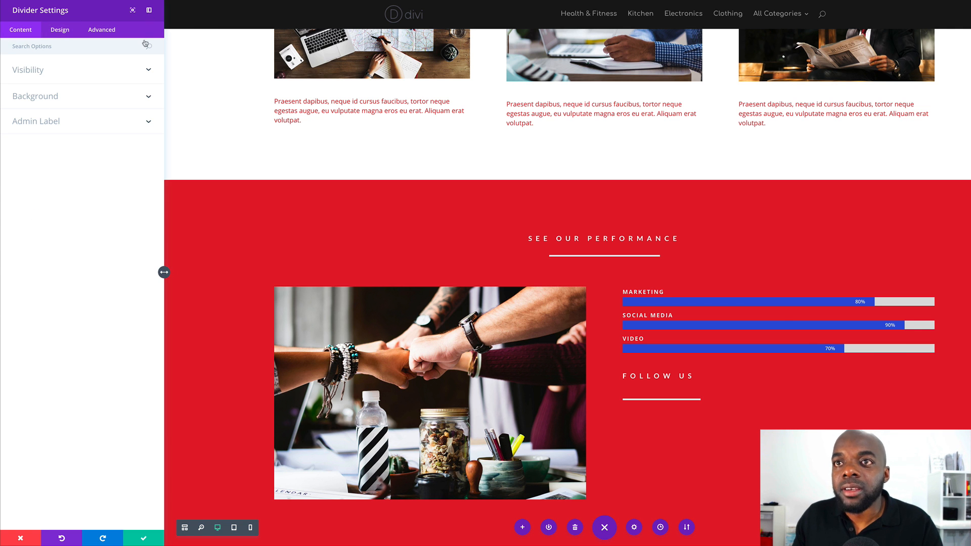
click(145, 538)
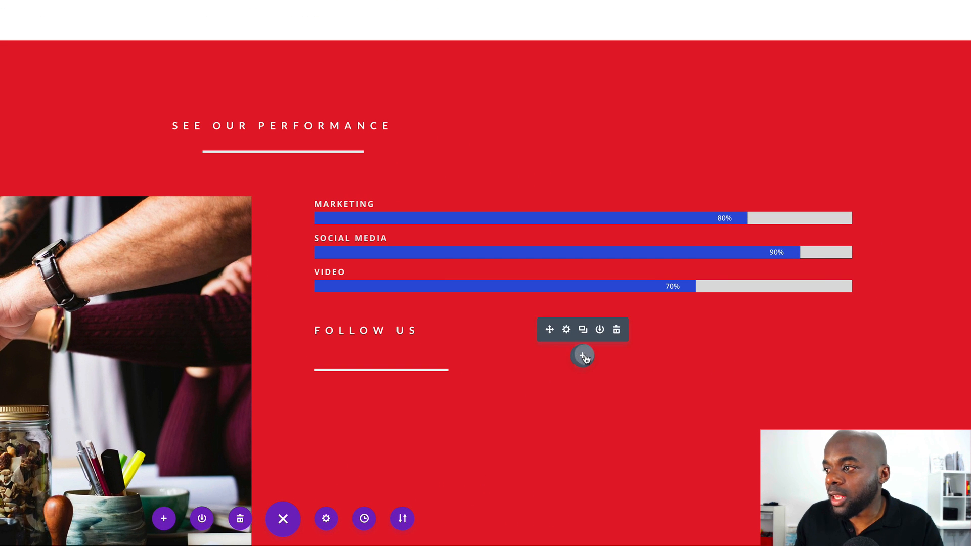
Insert a Social Media Follow module between the FOLLOW US heading and its divider, with Facebook as the first network.
click(729, 414)
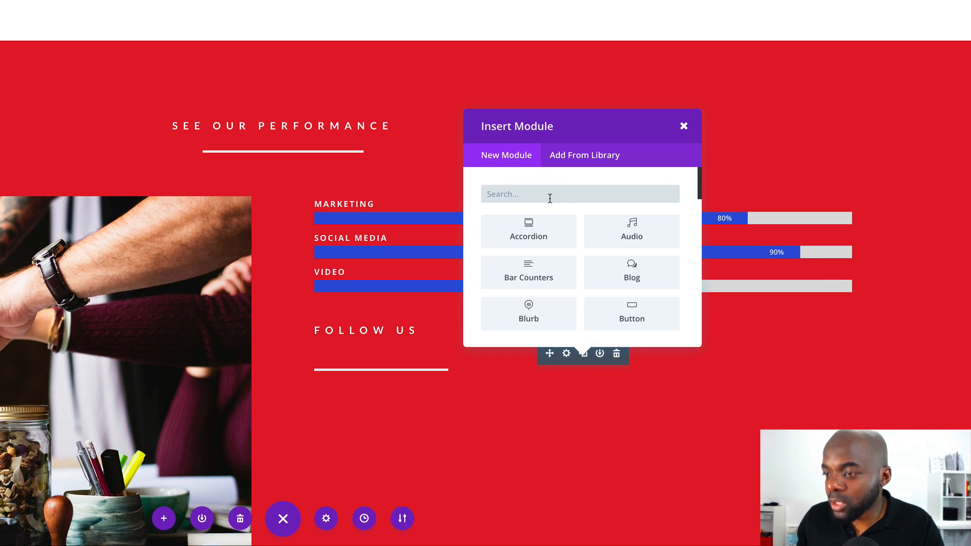
text(soc)
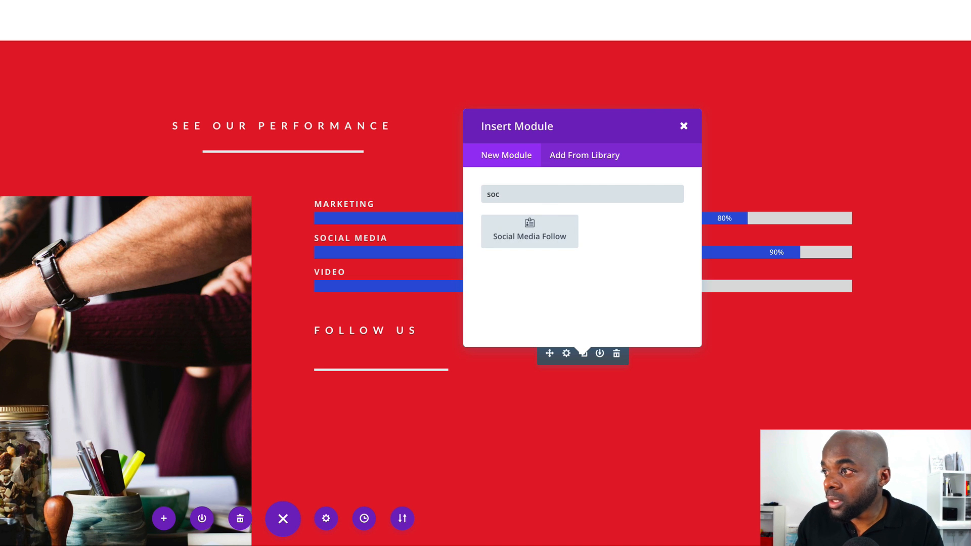
click(530, 225)
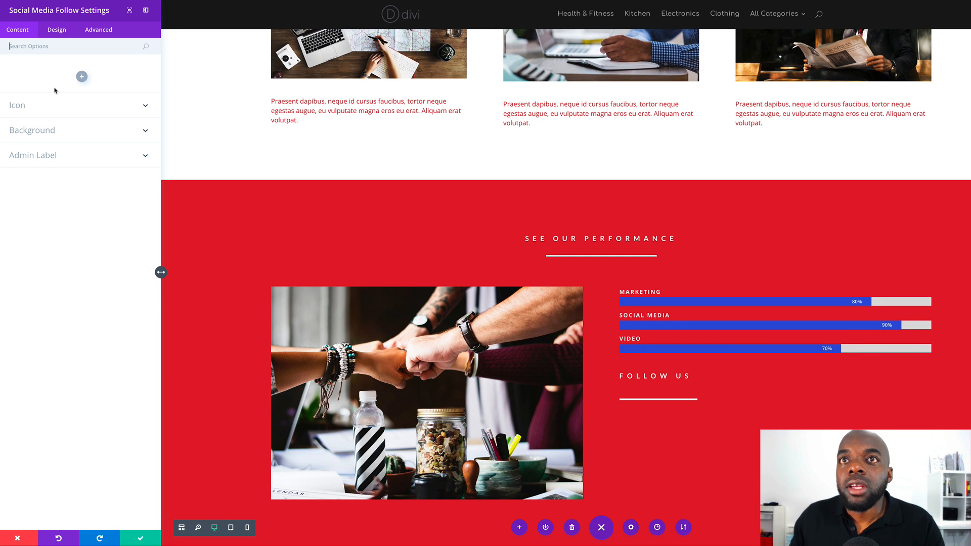
click(83, 78)
click(68, 104)
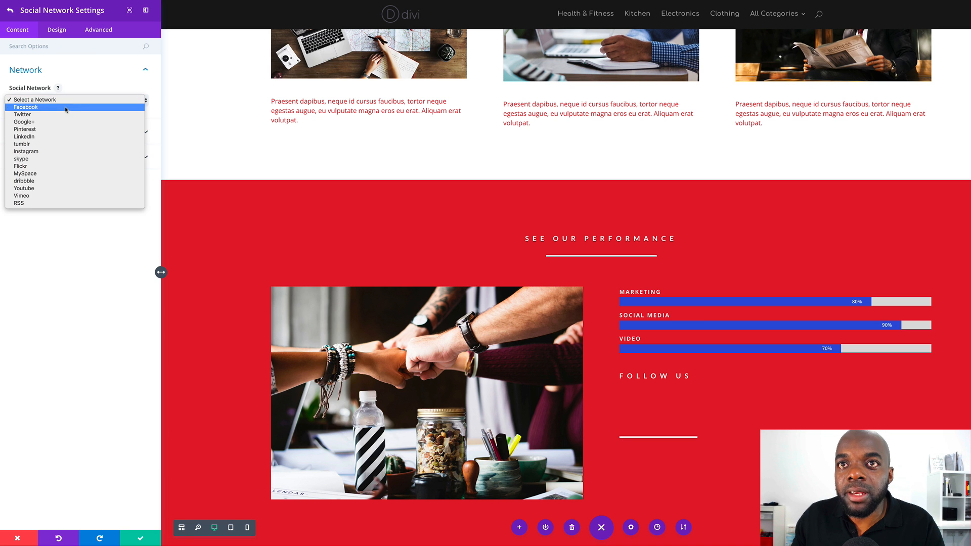
click(65, 108)
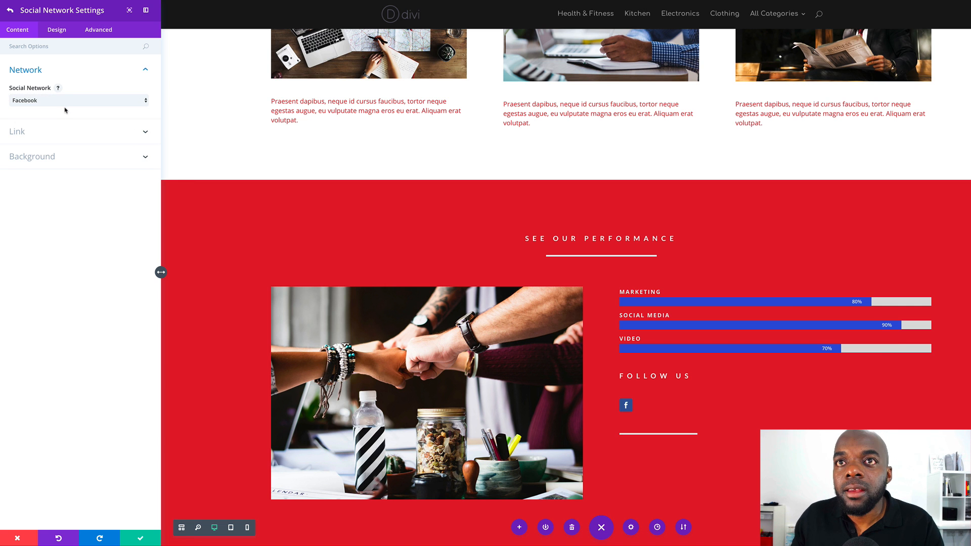
Look through the Facebook network's background color and account URL settings.
click(48, 156)
mouse_move(83, 198)
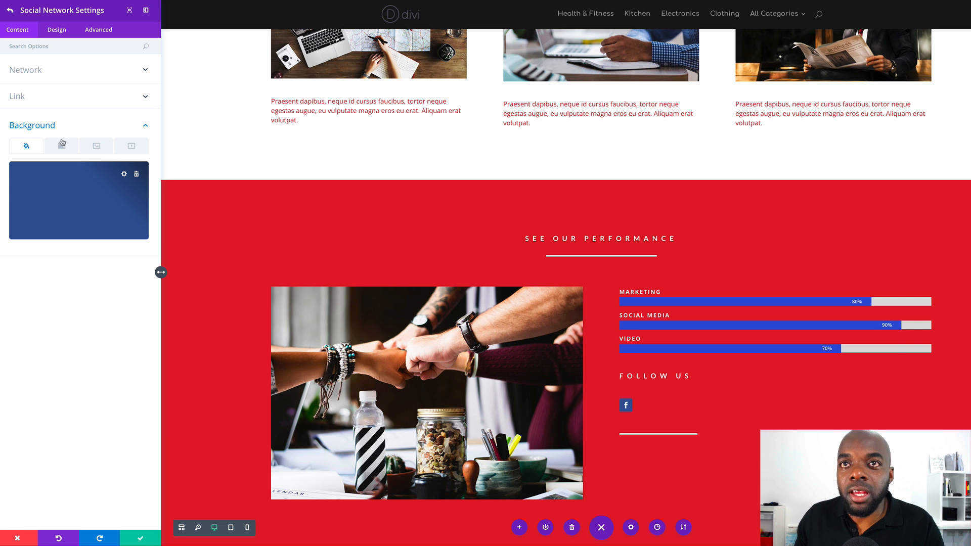
click(39, 96)
click(33, 128)
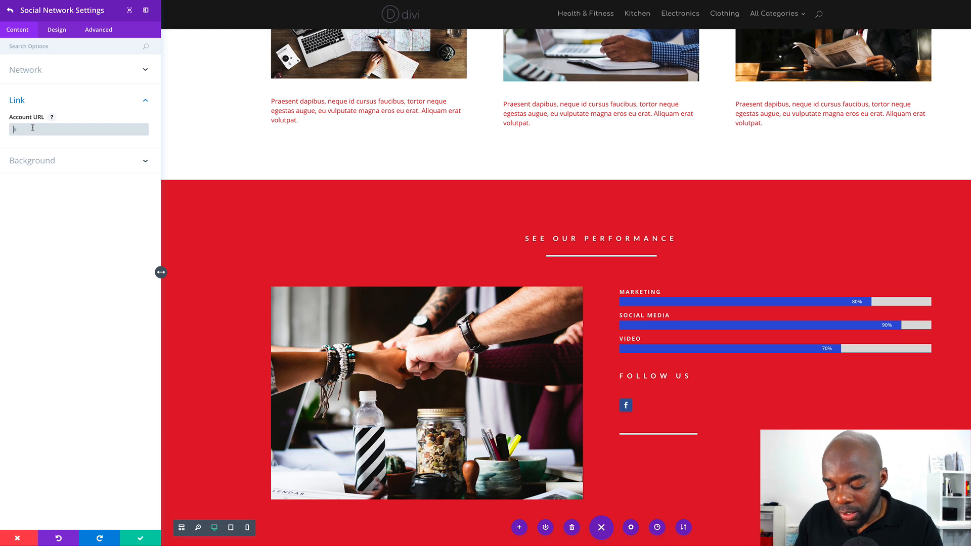
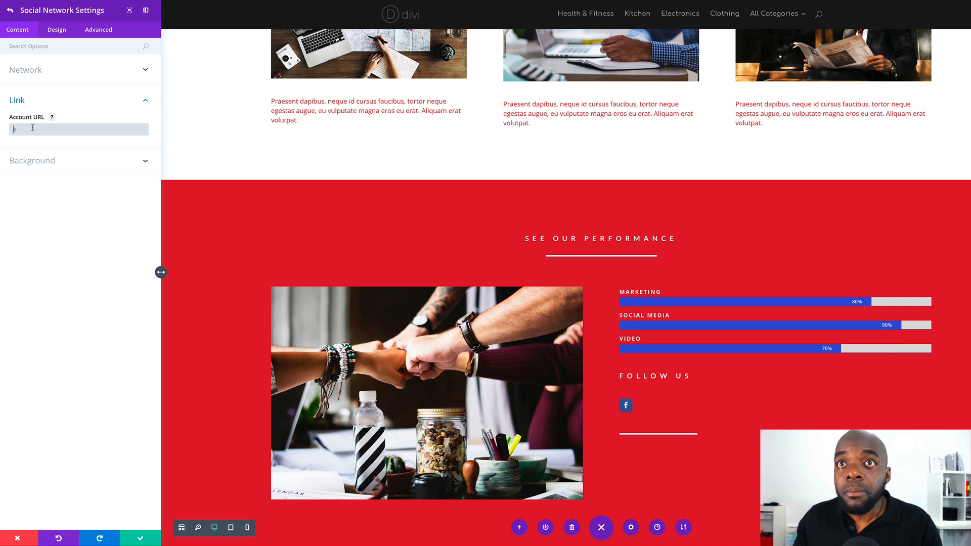
Add Twitter and Skype as further networks in the Social Media Follow module.
click(11, 11)
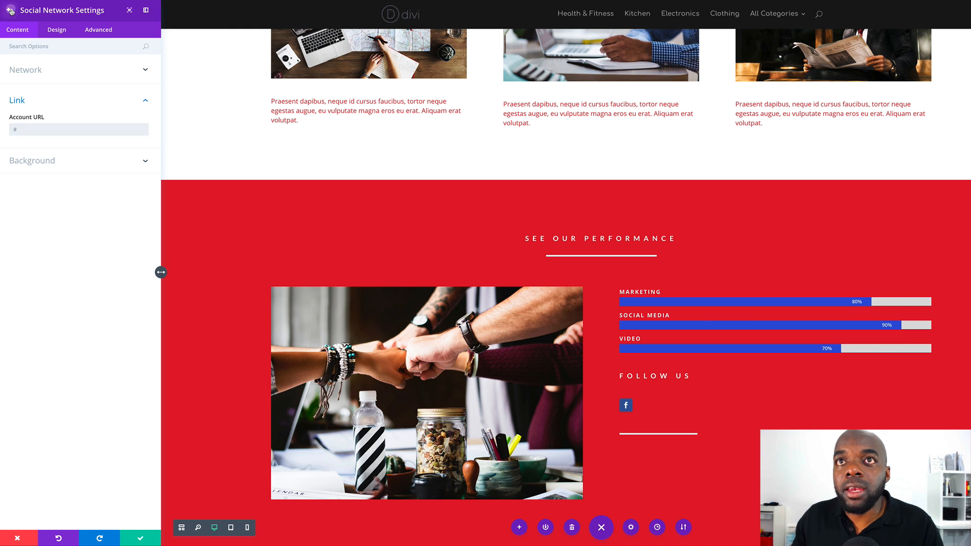
click(82, 96)
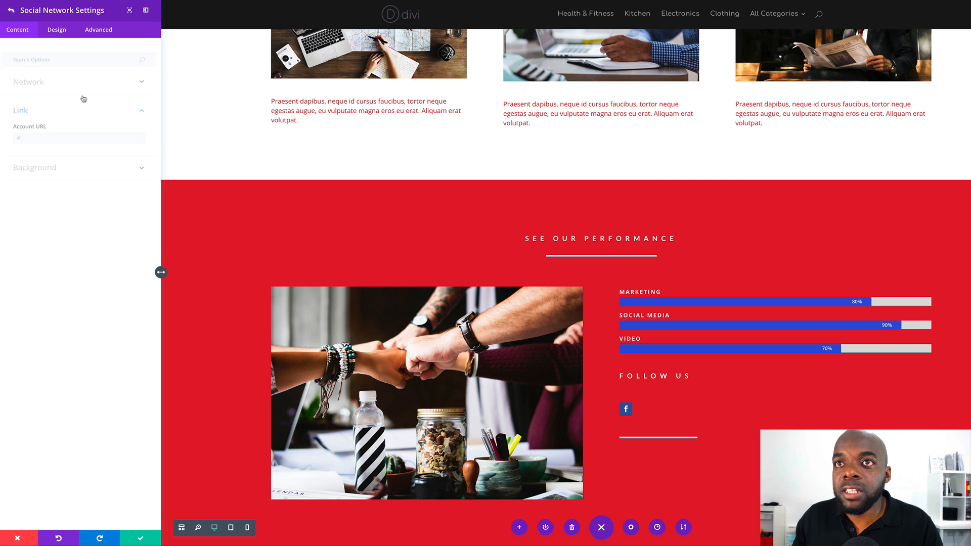
click(82, 71)
click(62, 99)
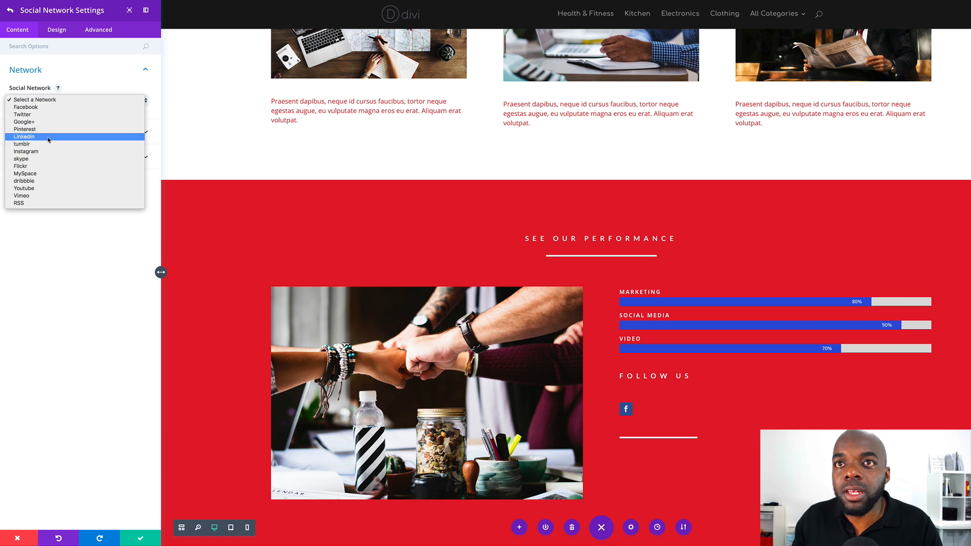
click(49, 114)
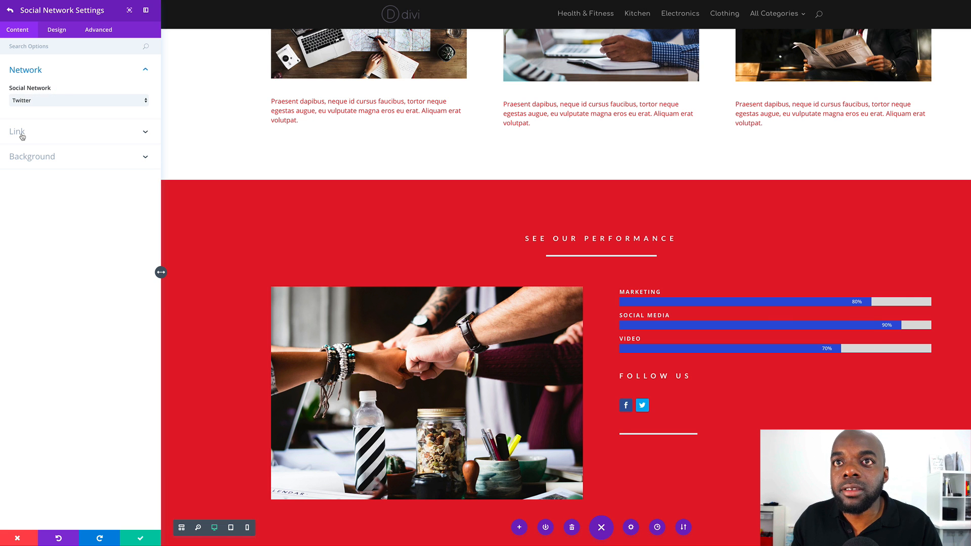
click(53, 101)
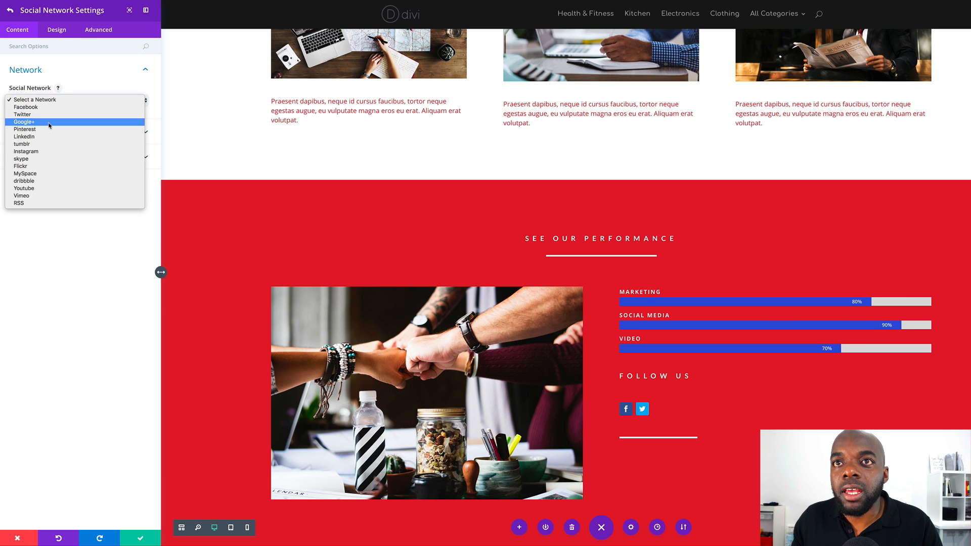
click(47, 159)
click(11, 10)
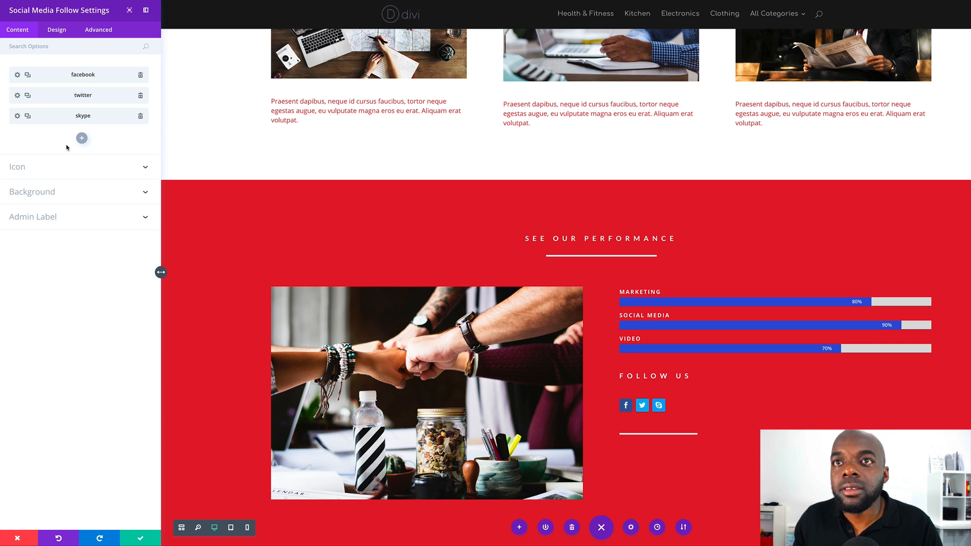
Add Instagram as the fourth network in the Social Media Follow module.
click(82, 138)
click(82, 140)
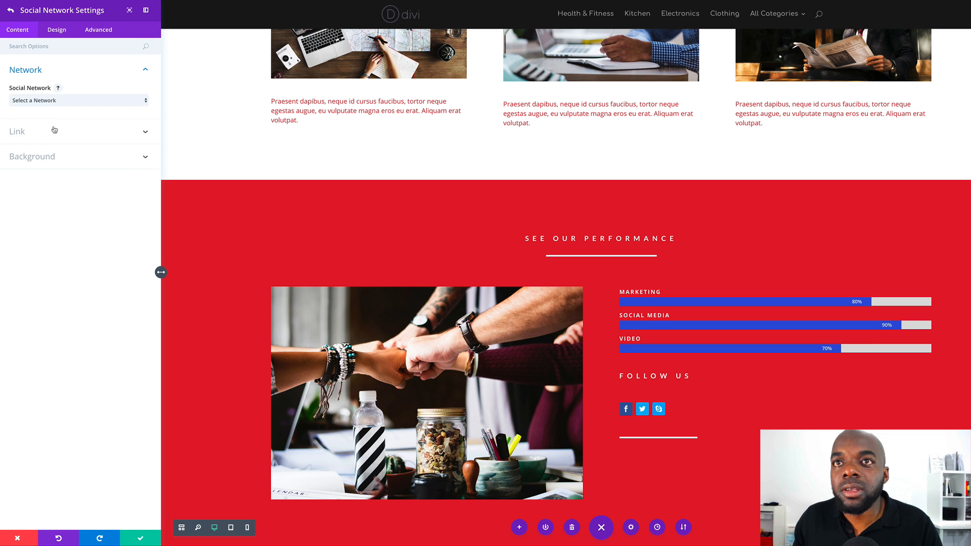
click(46, 100)
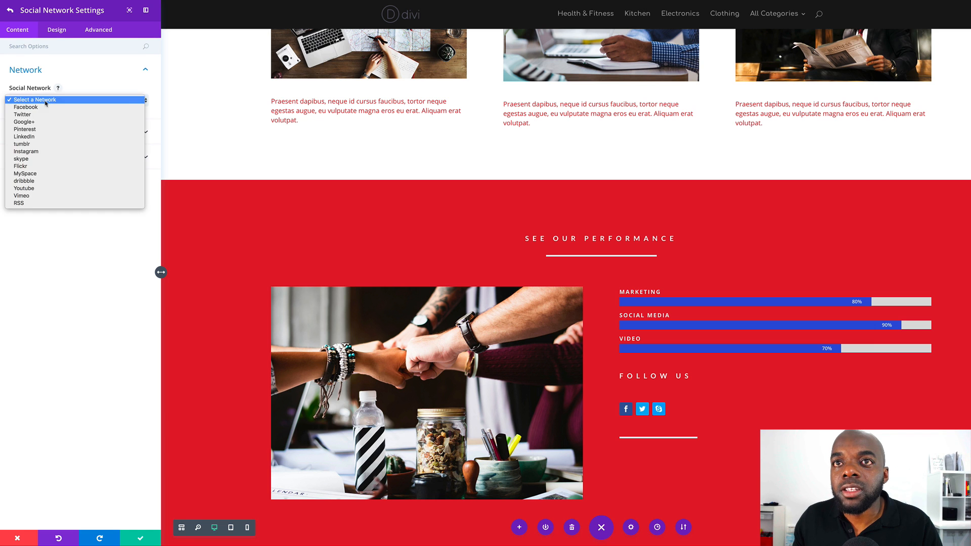
click(44, 151)
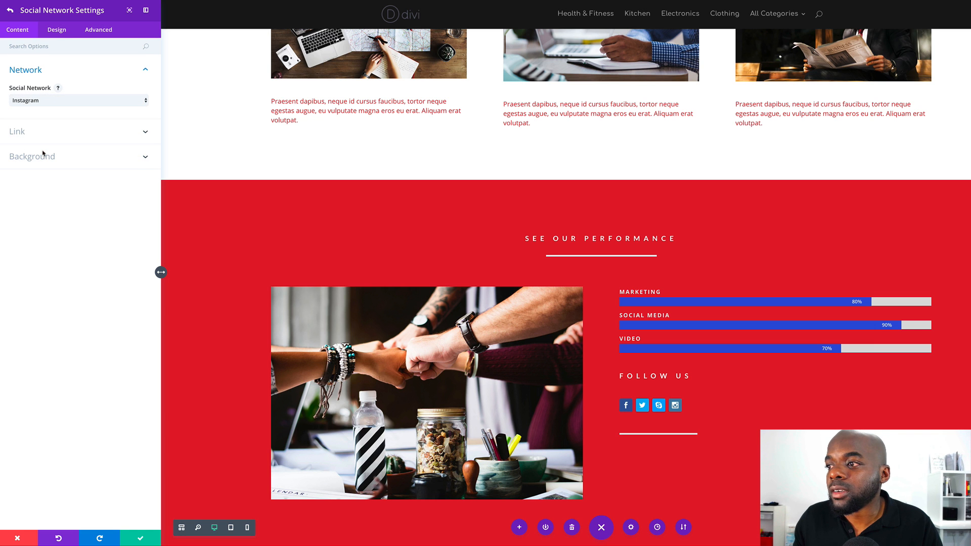
click(12, 13)
Add LinkedIn as the fifth network and save the Social Media Follow module.
click(80, 156)
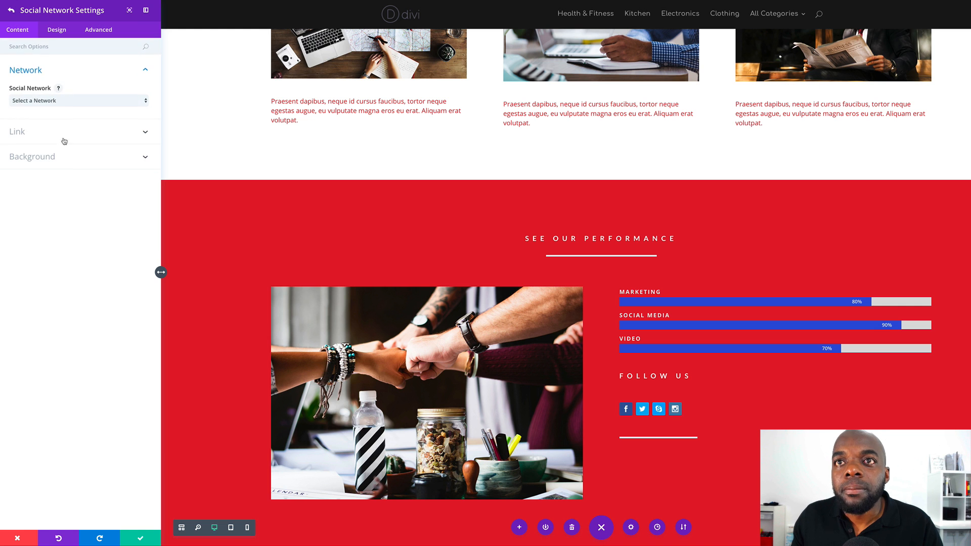
click(42, 101)
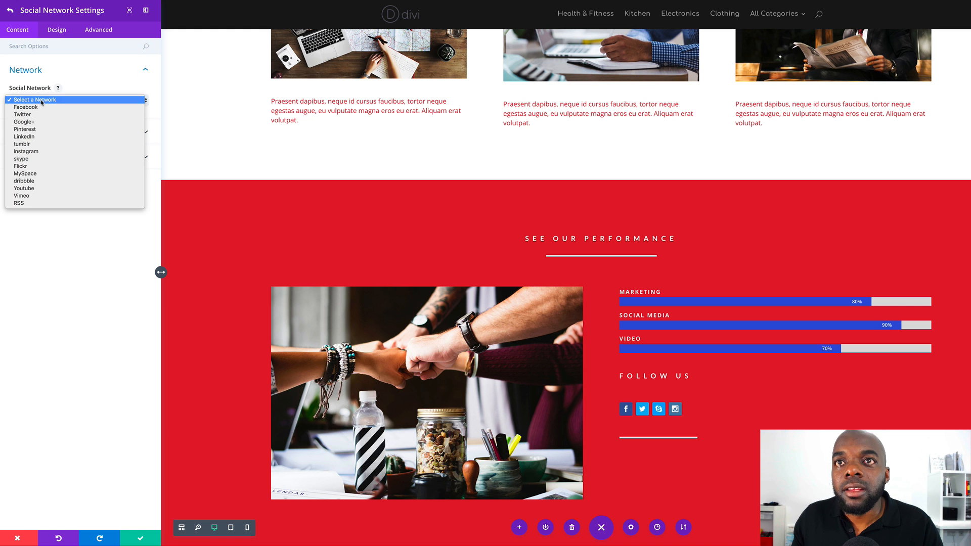
click(42, 137)
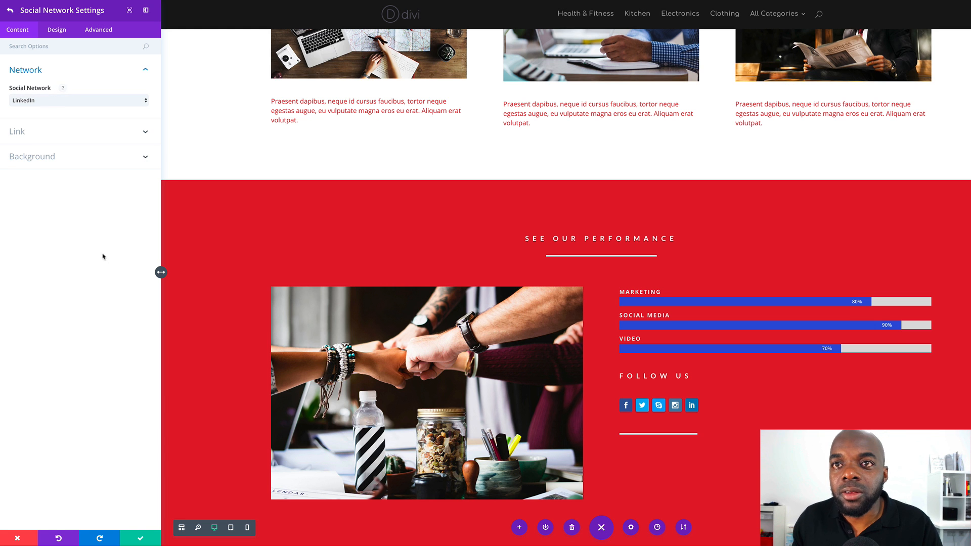
click(140, 539)
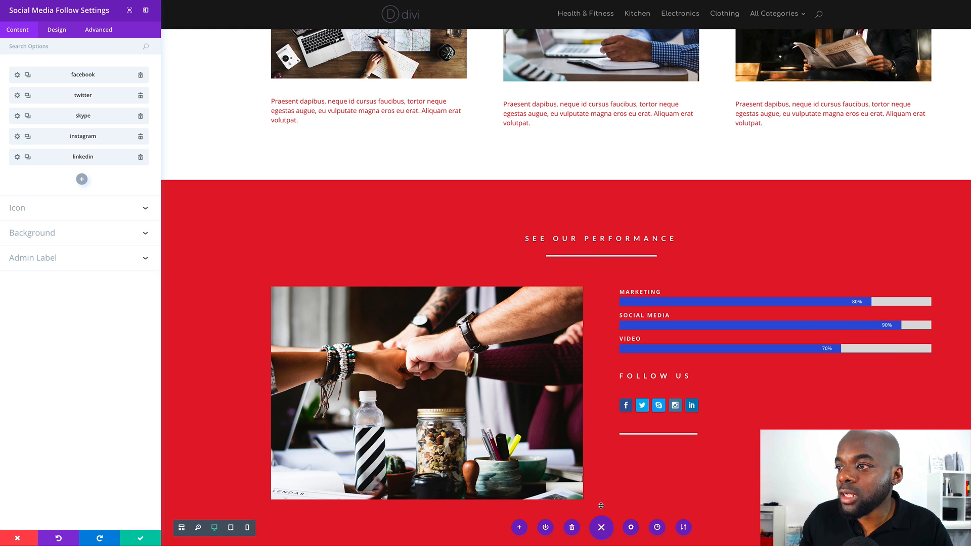
click(141, 538)
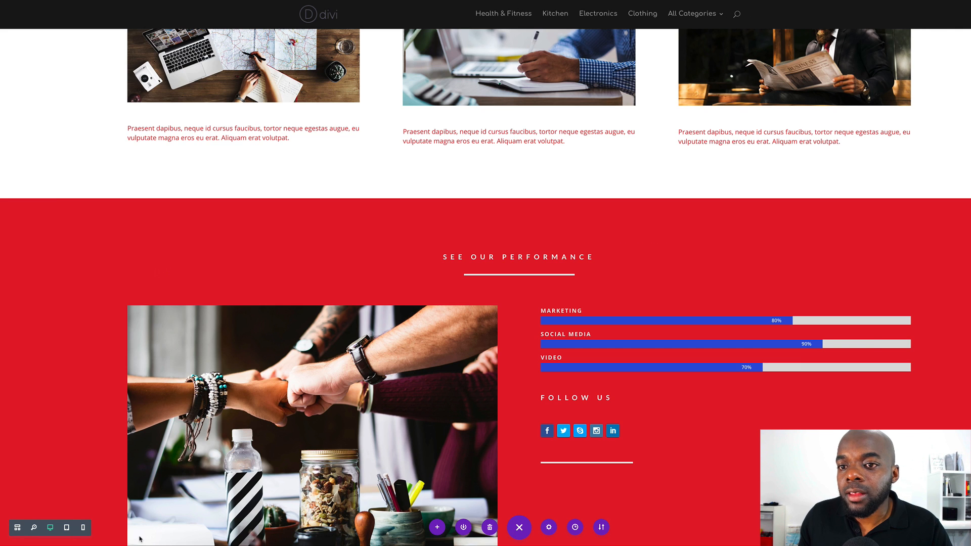
Move the lower divider between the bar counters and the FOLLOW US heading, and check the social media module's sizing settings.
drag(563, 466, 563, 420)
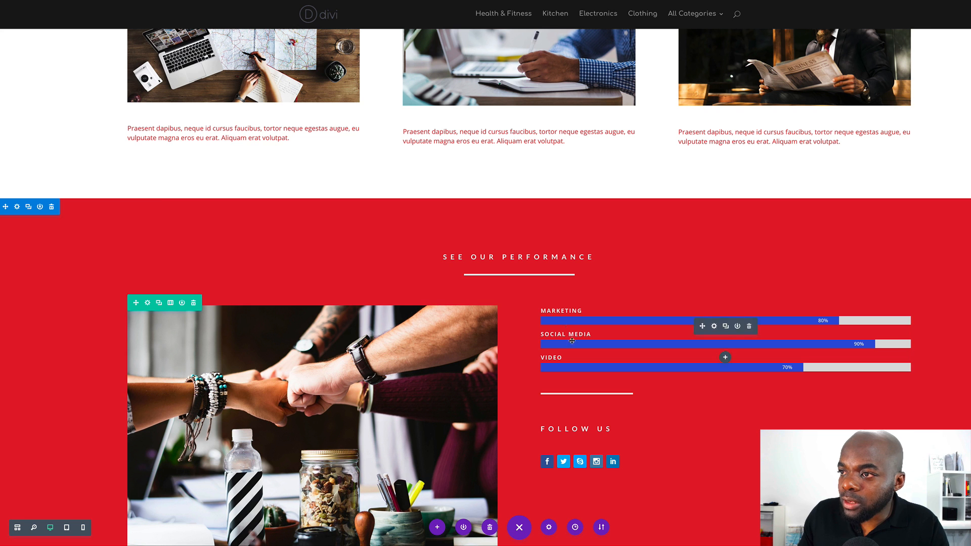
click(589, 447)
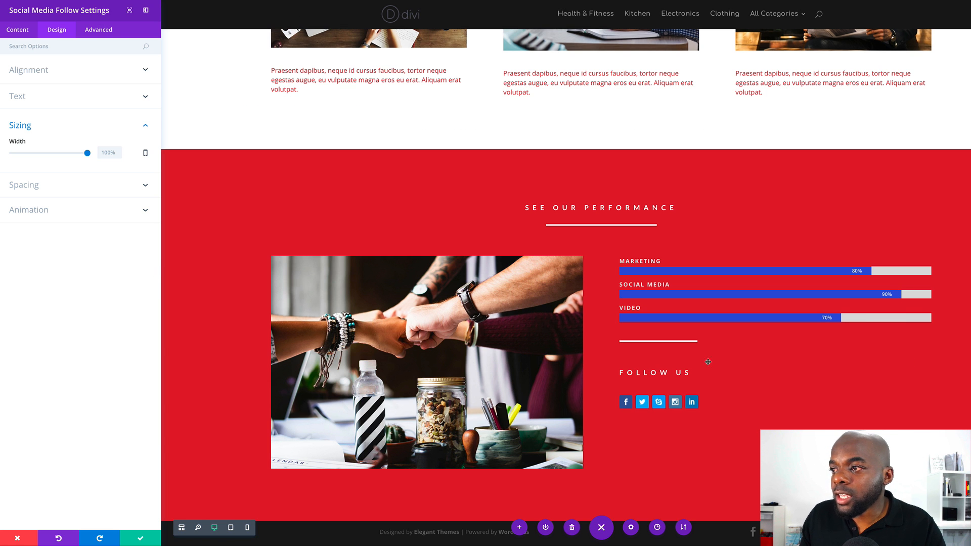
click(140, 538)
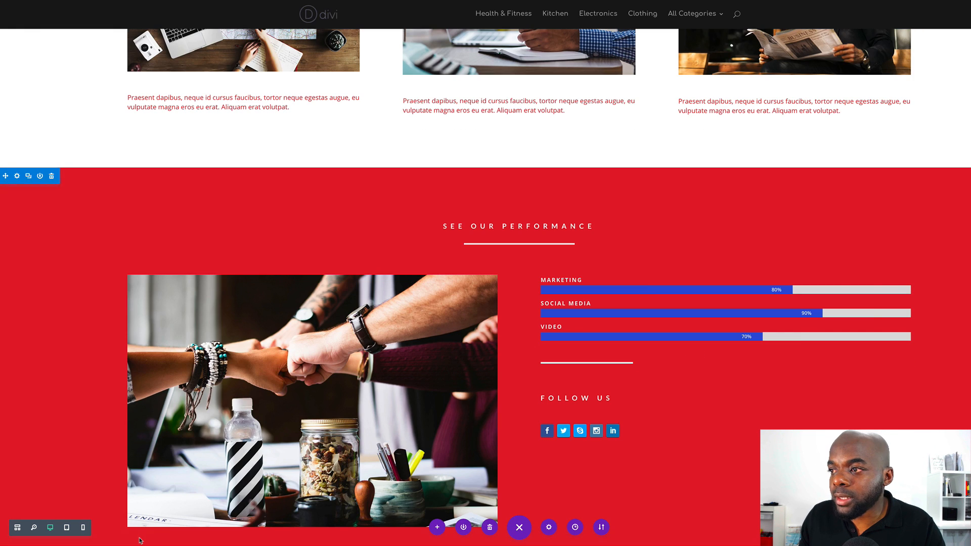
scroll(184, 312, down, 1)
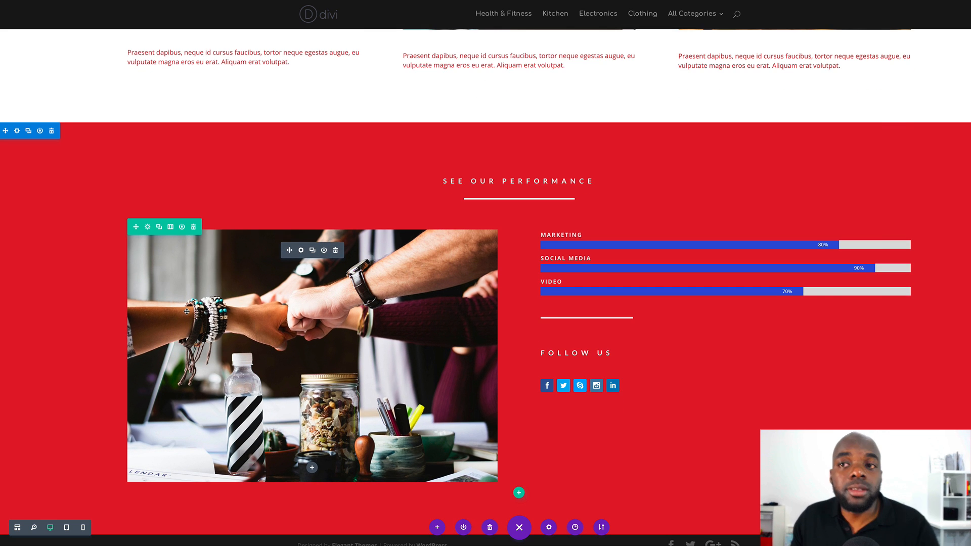
Set the "100% Free WordPress Course for Beginners" thumbnail from the media library as the hero video's image overlay.
scroll(184, 312, down, 1)
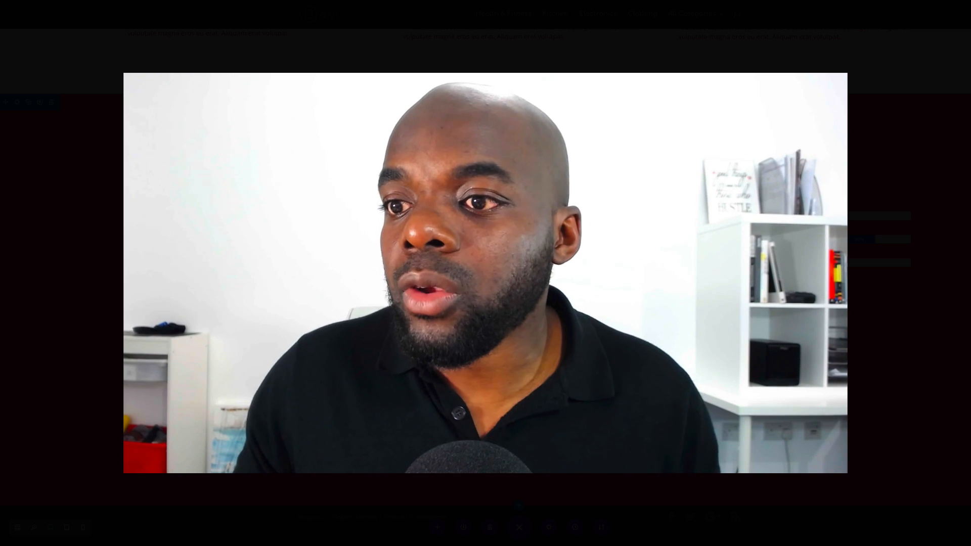
scroll(485, 287, up, 4)
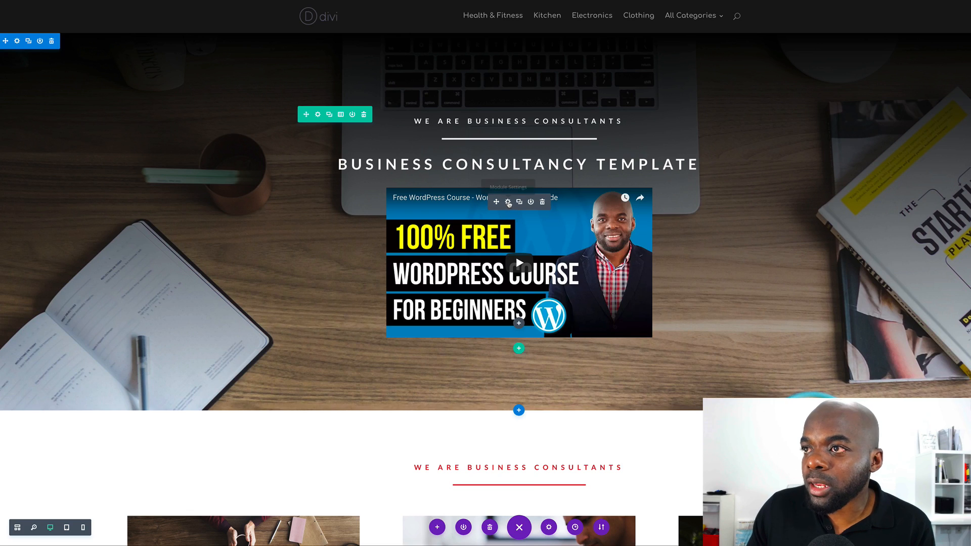
click(508, 203)
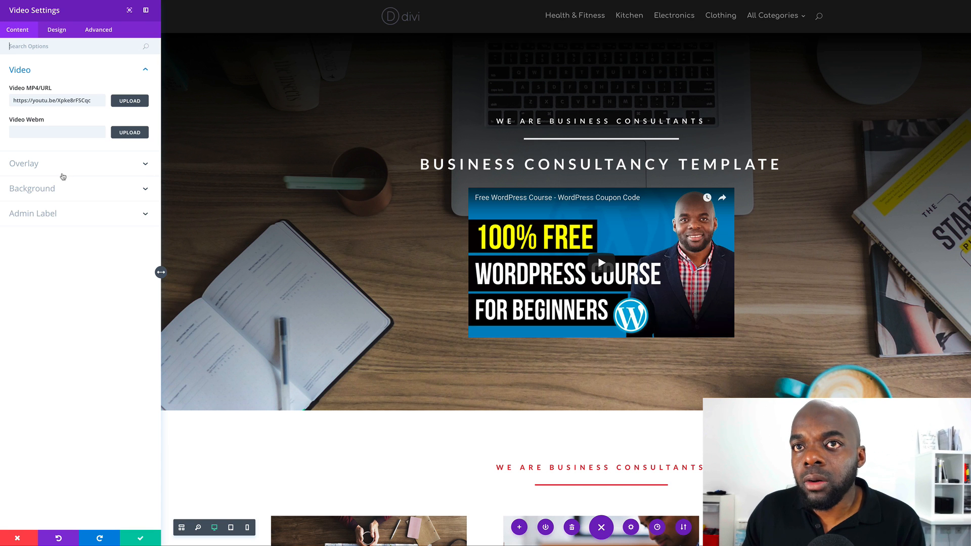
click(34, 166)
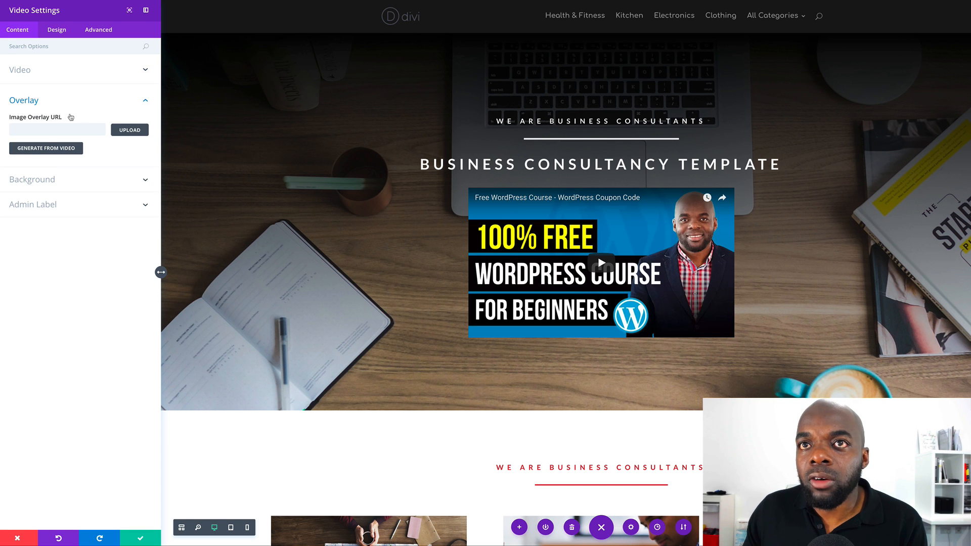
click(126, 130)
click(136, 94)
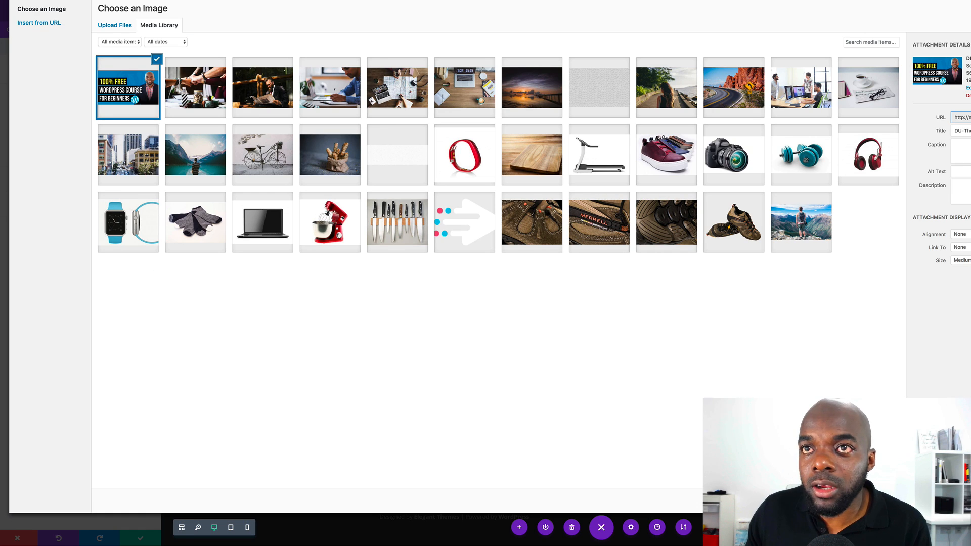
click(960, 500)
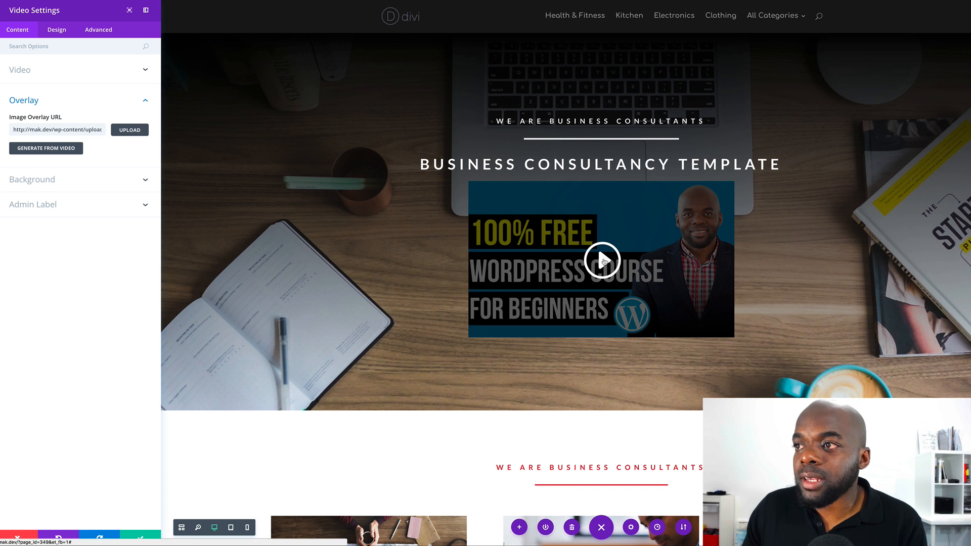
Try several palette colours for the hero video's play icon, settle on the red swatch, and save the video settings.
click(59, 31)
click(26, 73)
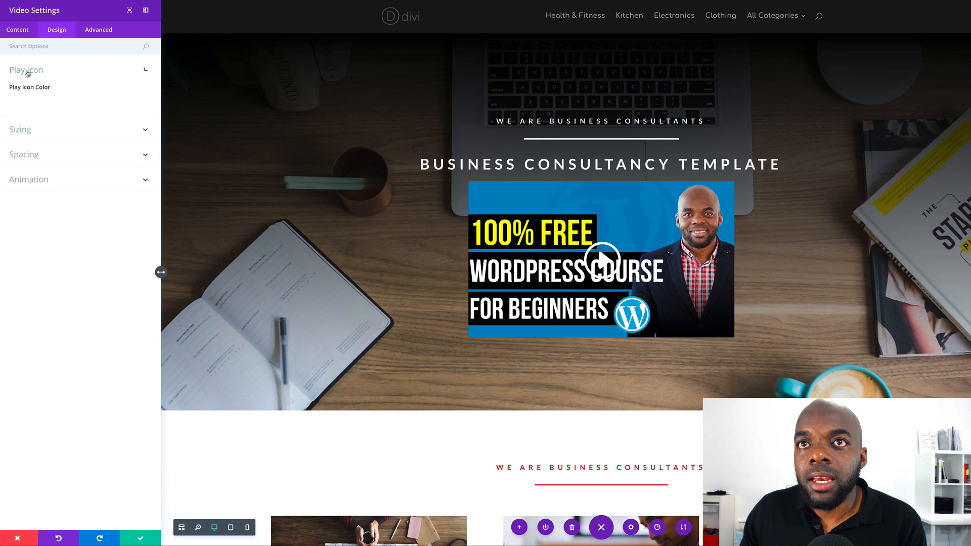
click(24, 99)
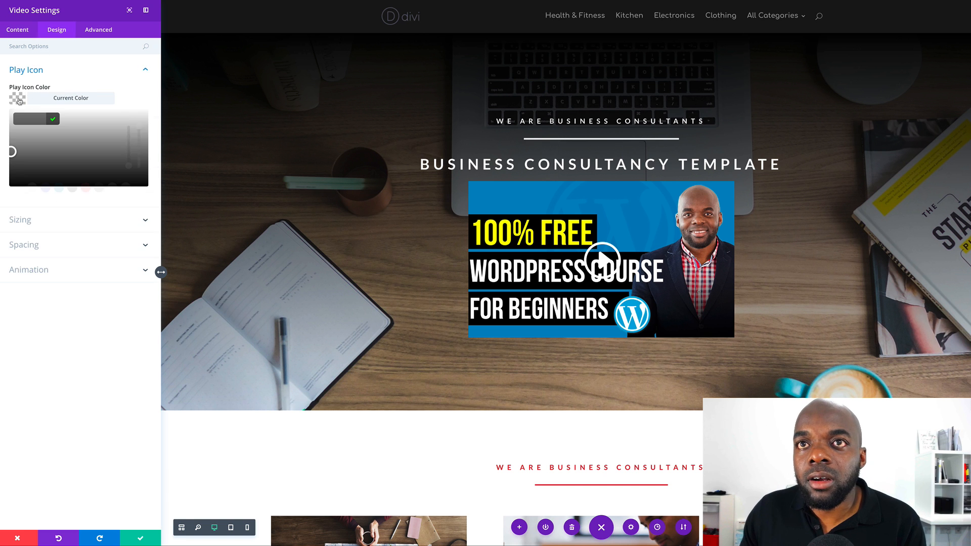
click(87, 188)
click(38, 188)
click(54, 188)
click(21, 188)
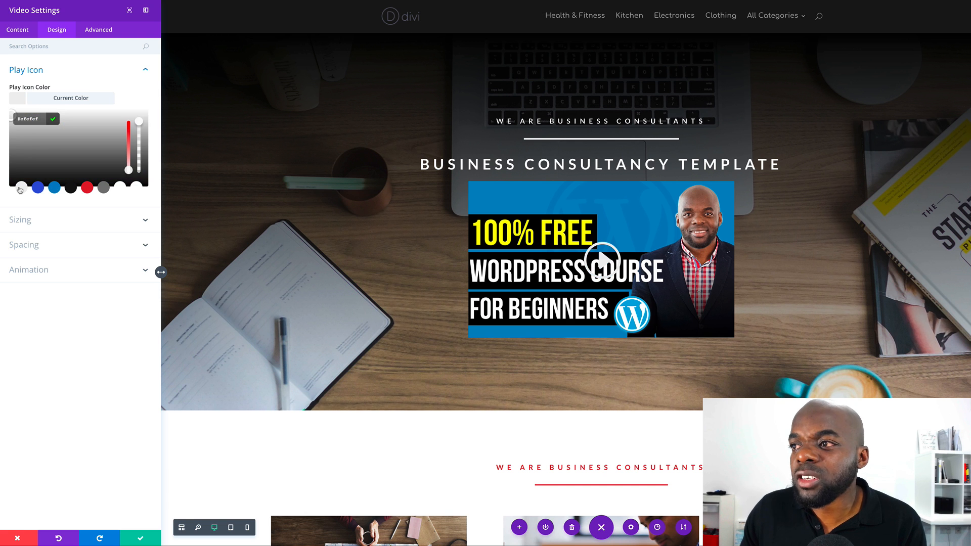
click(88, 189)
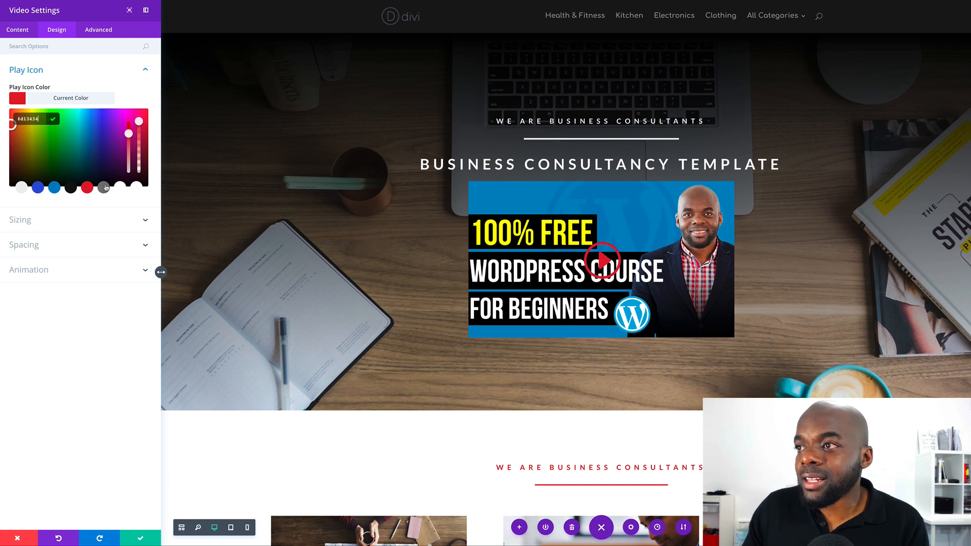
click(137, 188)
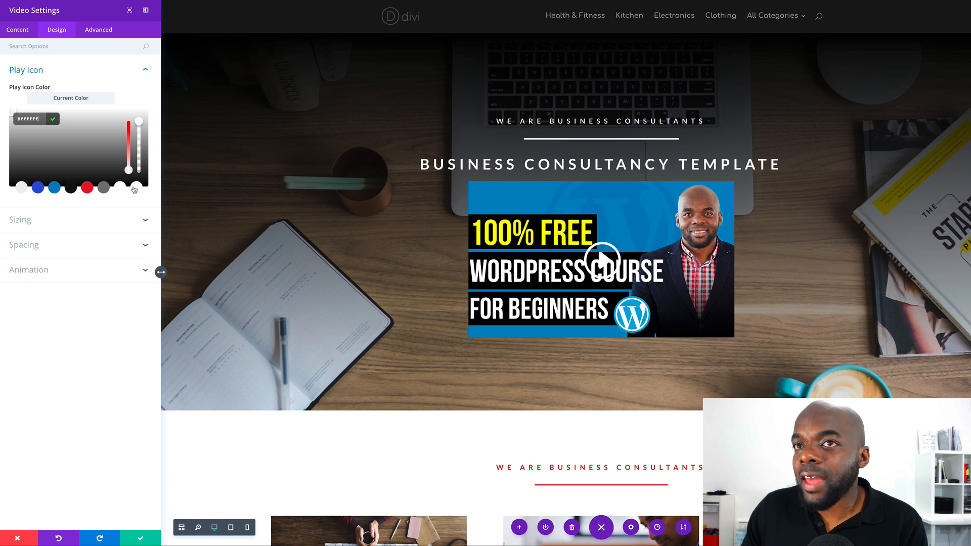
click(87, 189)
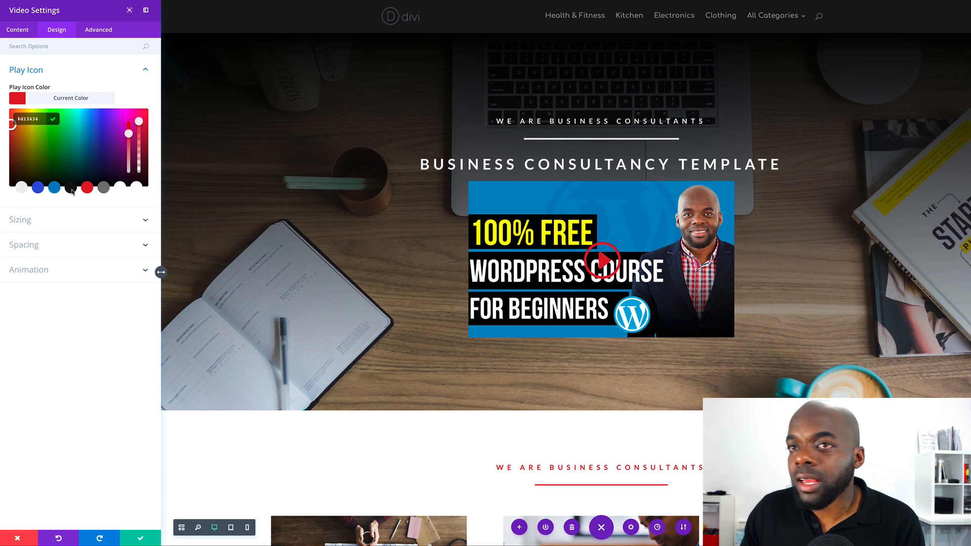
click(140, 539)
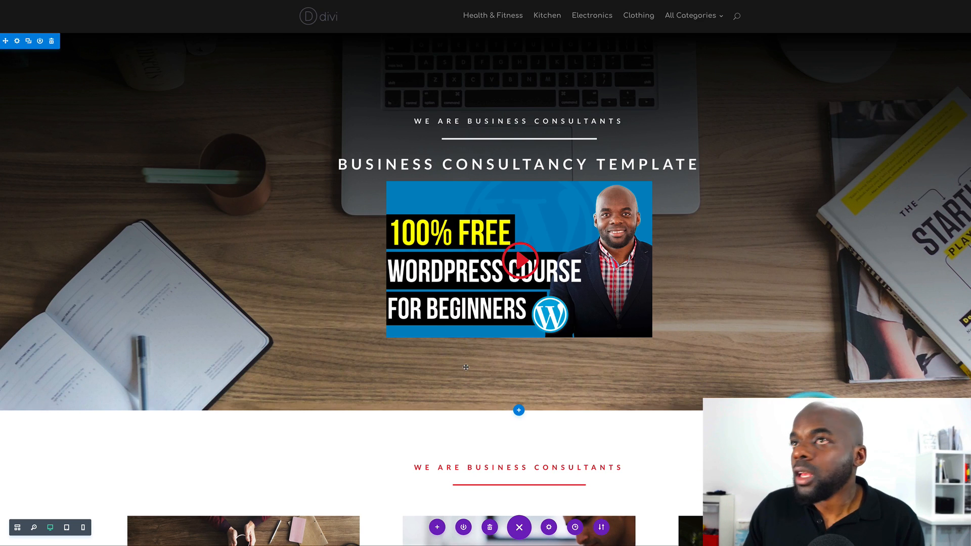